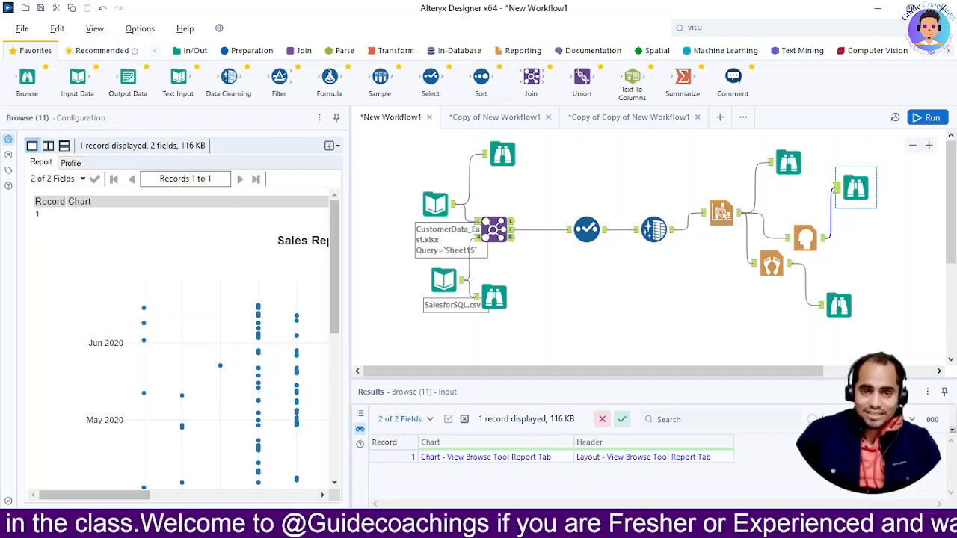
Step: Review the slide on adding a header and footer to a report and return to the Alteryx Designer workflow
key("alt+Tab")
key("alt+Tab")
key("alt+Tab")
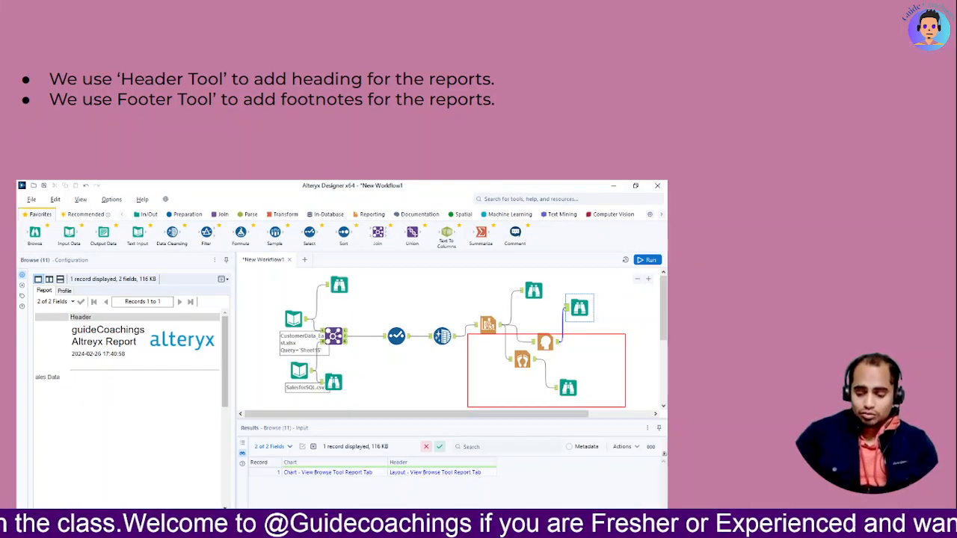
left_click(137, 110)
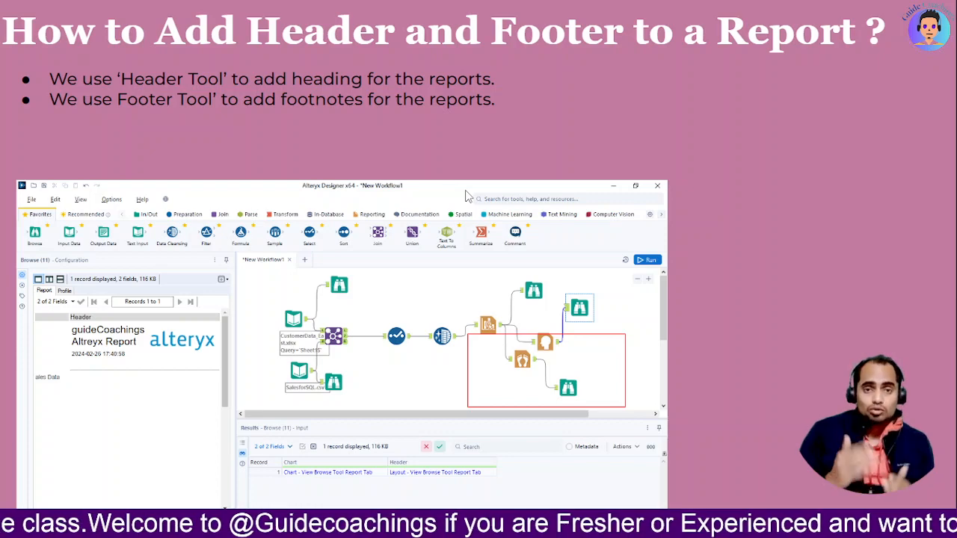
key("alt+Tab")
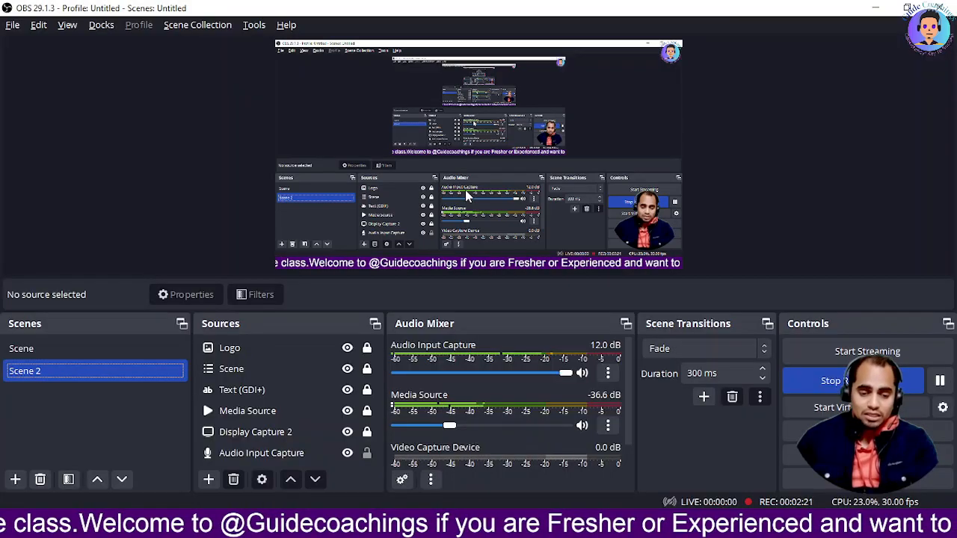
key("alt+Tab")
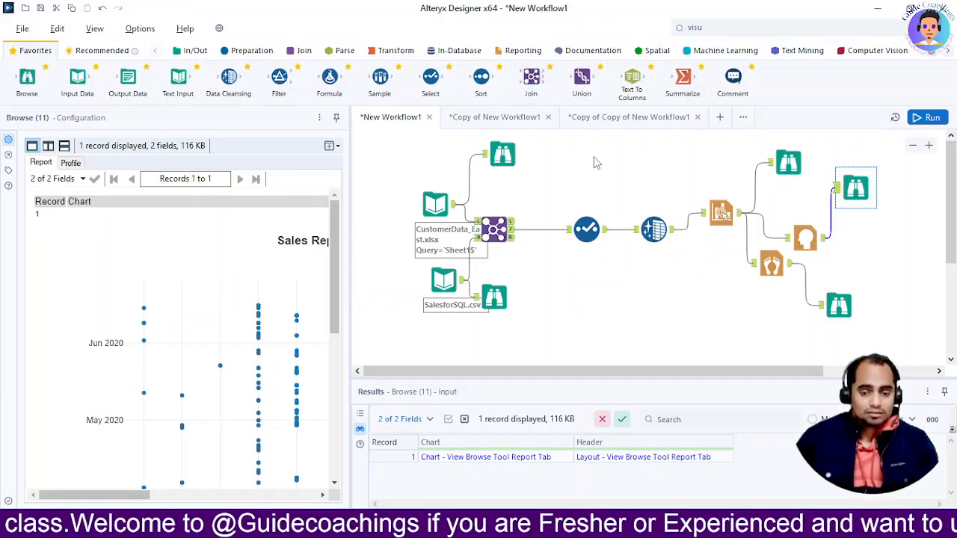
Step: Review the chart setup of the Interactive Chart tool that feeds the header and footer tools
left_click(704, 223)
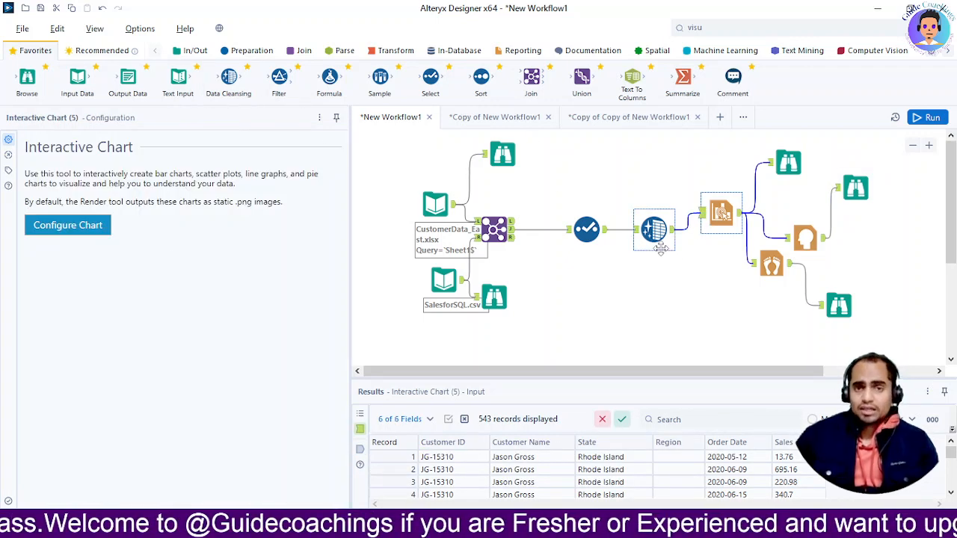
left_click(45, 231)
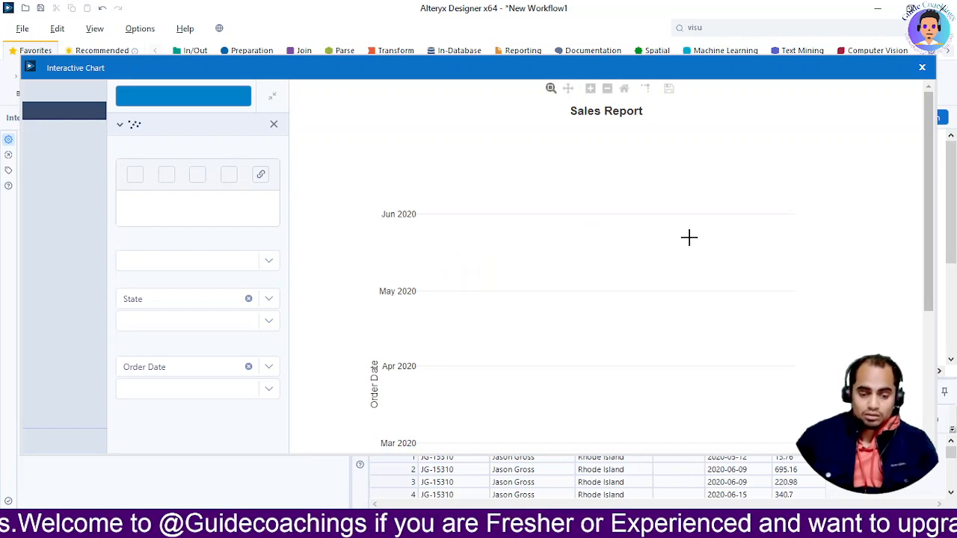
left_click(922, 68)
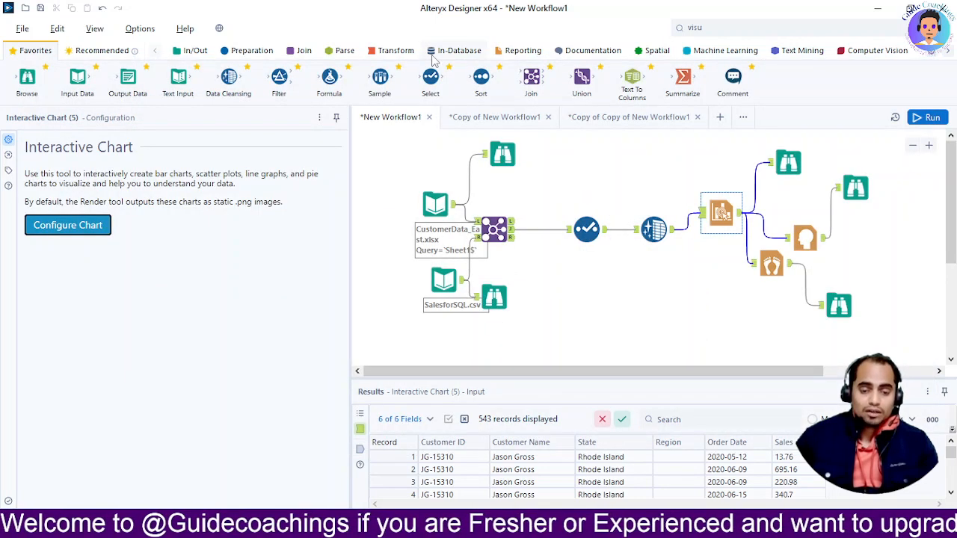
Step: Change the report title in the Report Header tool to "guideCoachings Report"
left_click(515, 52)
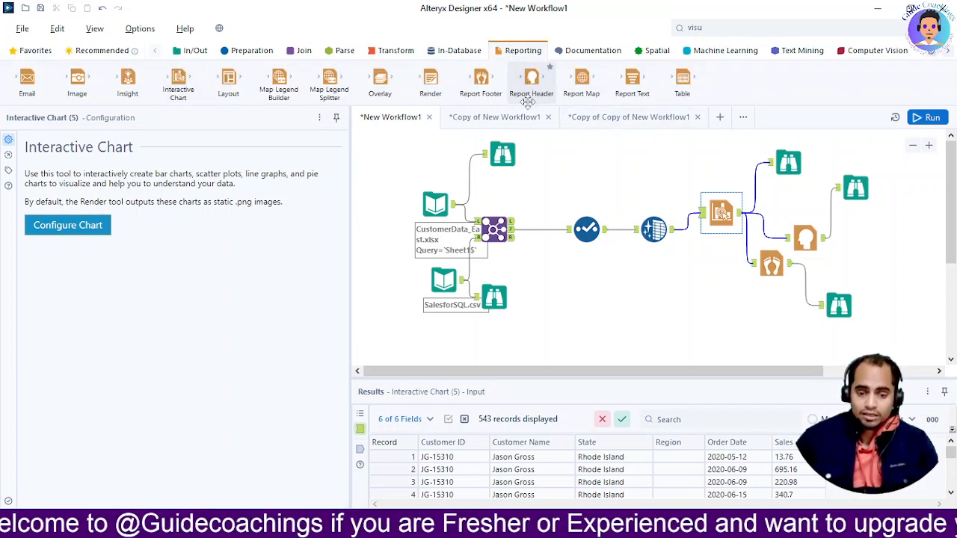
left_click(800, 240)
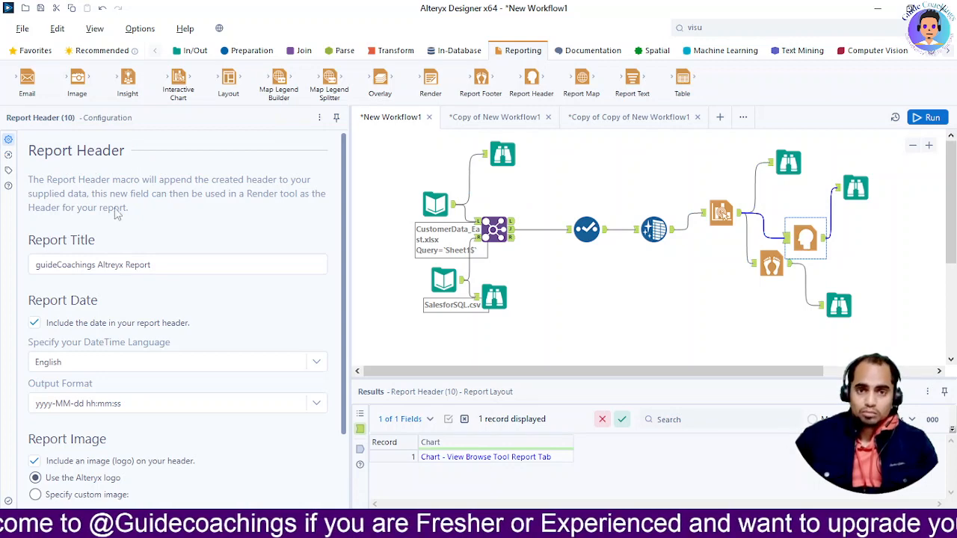
left_click(122, 265)
double_click(112, 264)
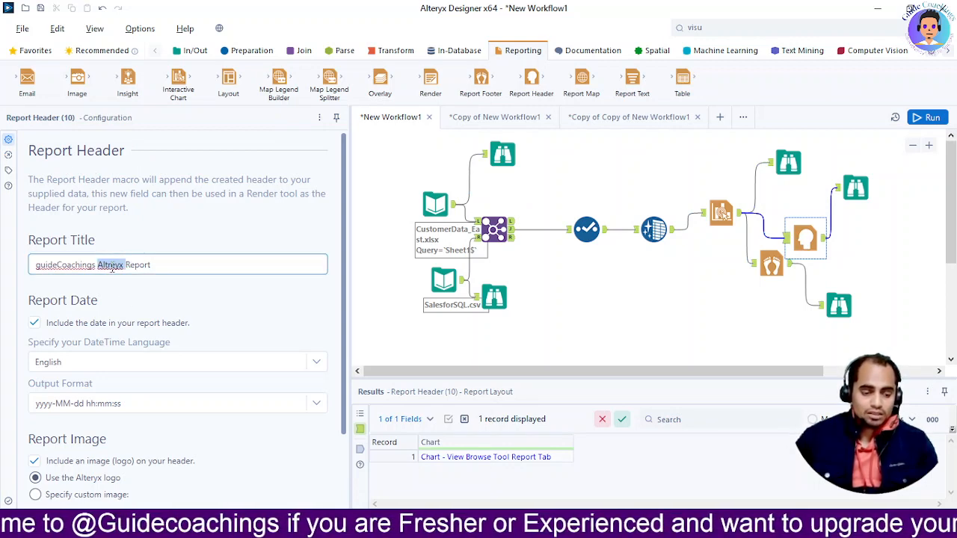
key("BackSpace")
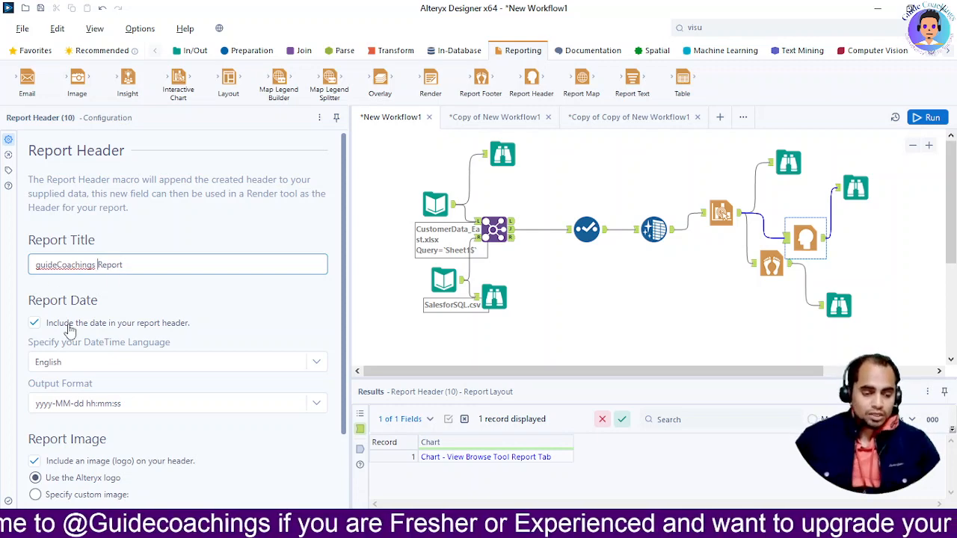
Step: Set the report header's date output format to dd-MM-yyyy
scroll(160, 313, "down", 3)
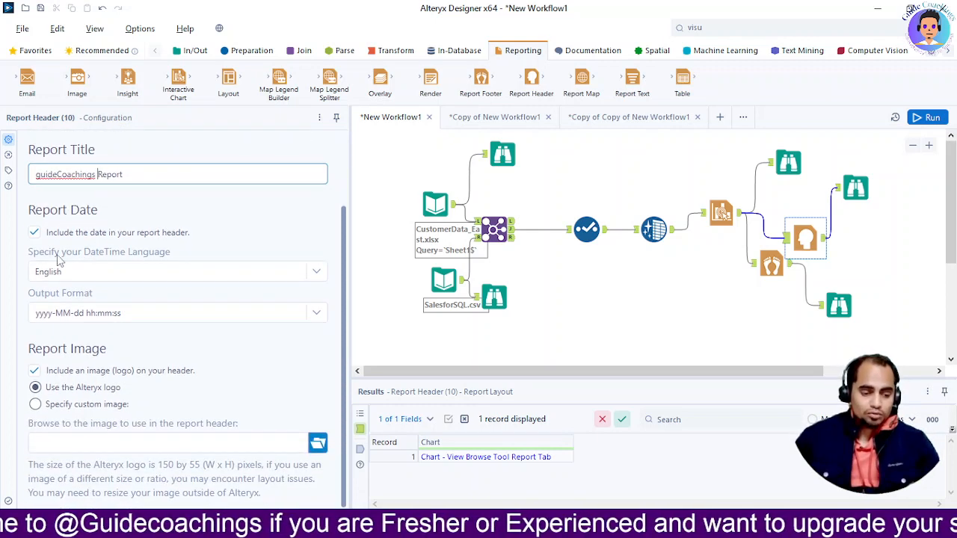
left_click(139, 313)
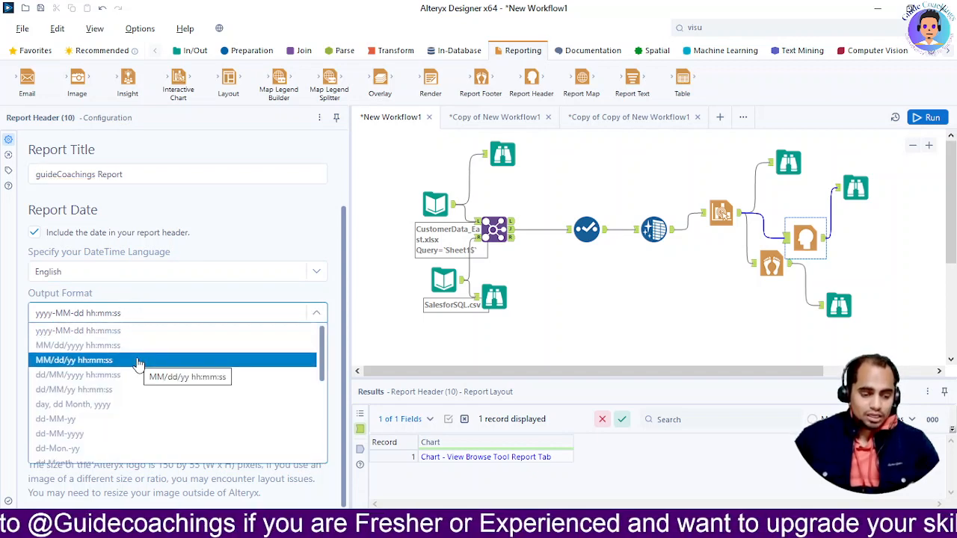
left_click(74, 436)
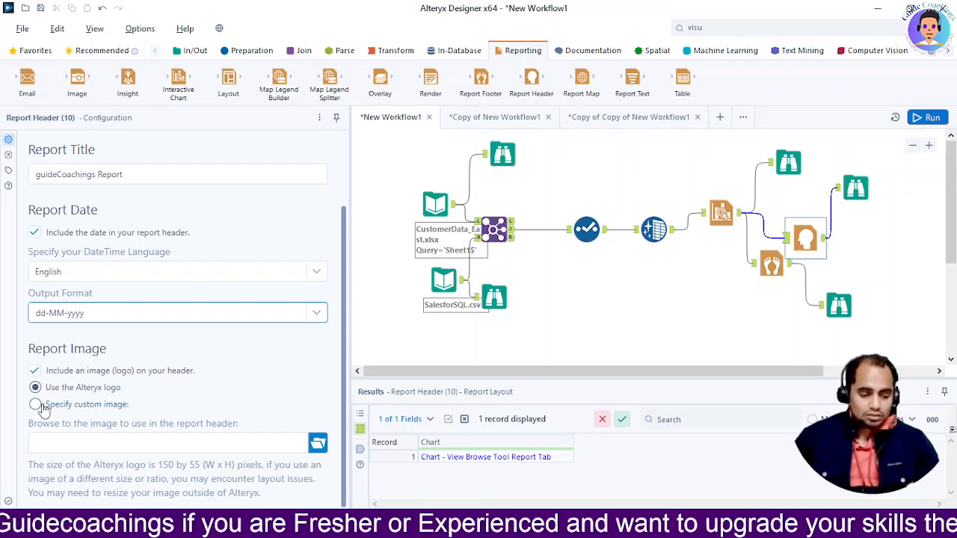
Step: Use newLogo.png from the Downloads folder as the custom image of the report header
left_click(317, 446)
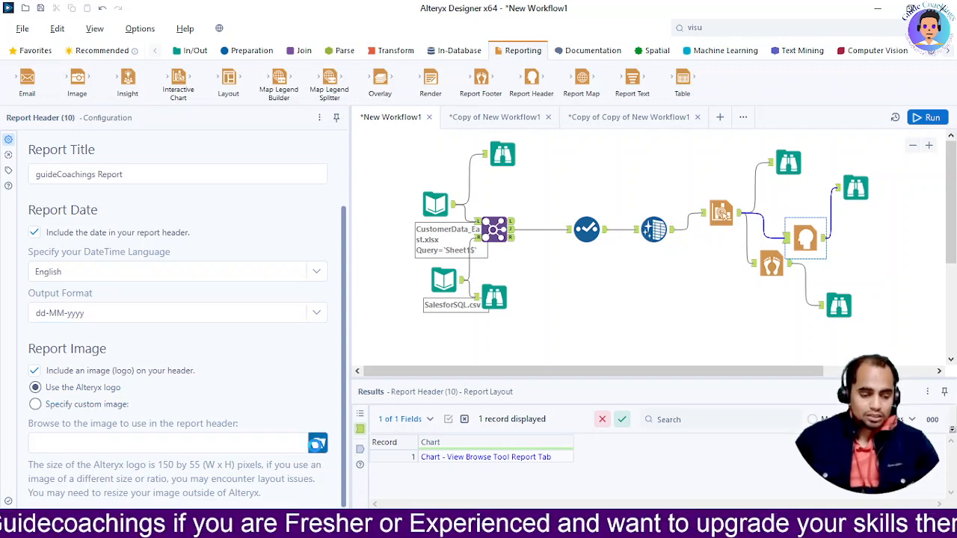
scroll(228, 224, "down", 10)
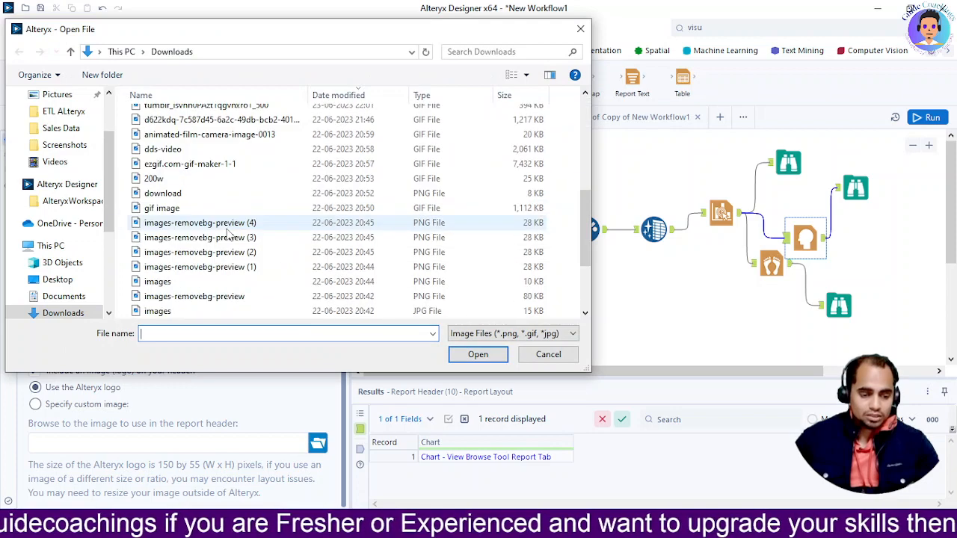
scroll(228, 234, "up", 5)
left_click(187, 199)
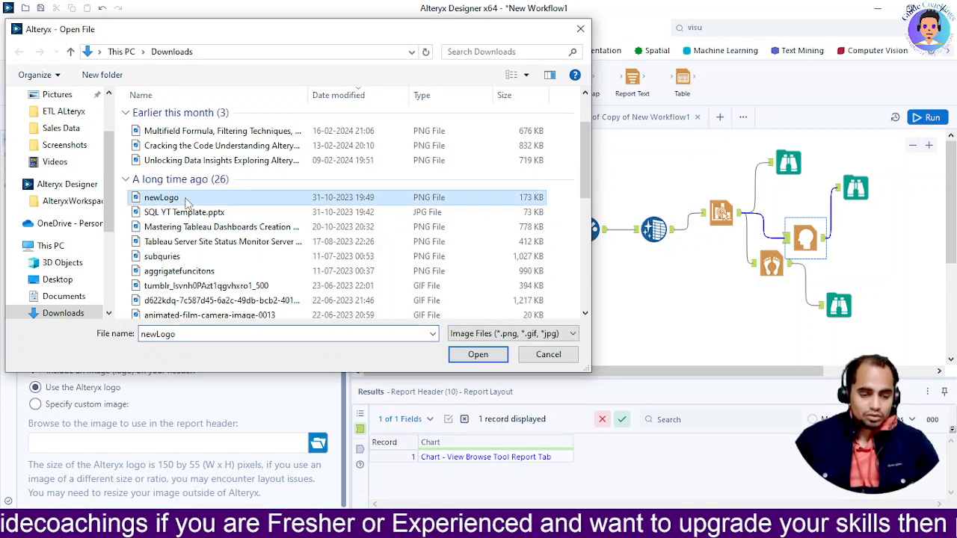
double_click(187, 201)
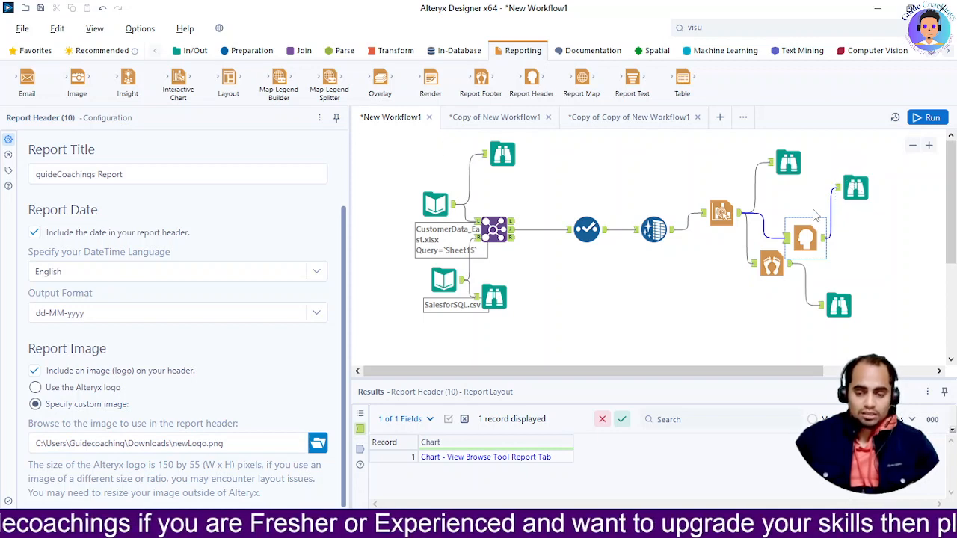
Step: Run the workflow and check the header's title, date and logo in the Browse tool connected to the Report Header
left_click(848, 190)
left_click(848, 186)
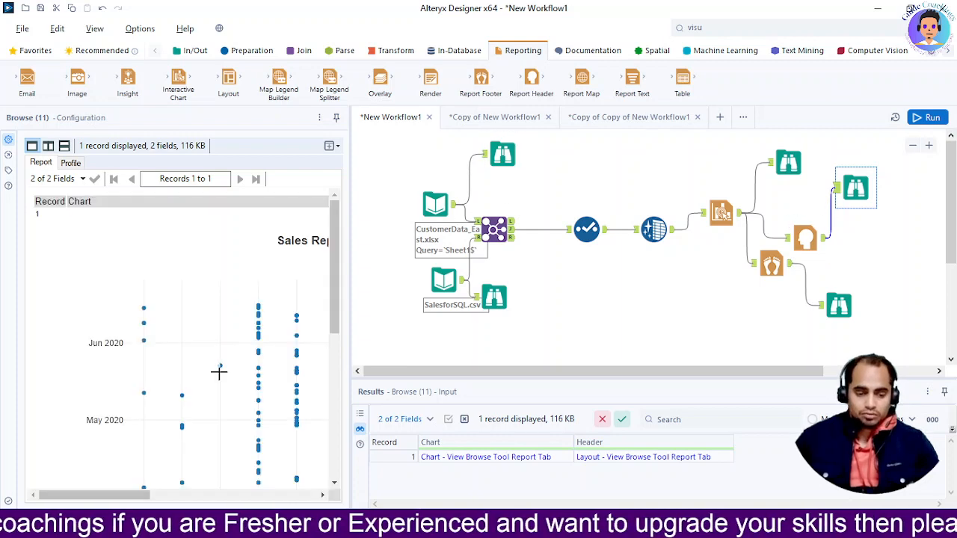
left_click_drag(58, 494, 226, 505)
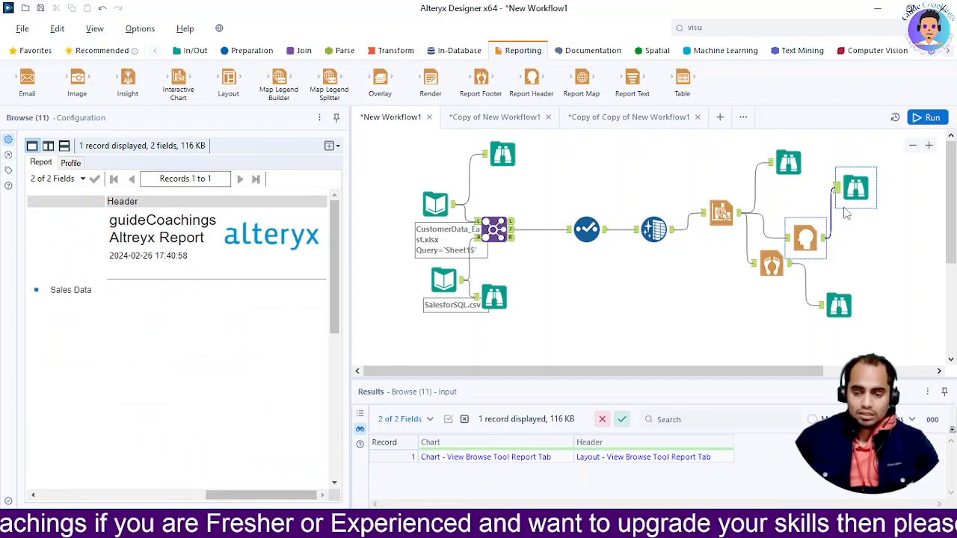
left_click(928, 119)
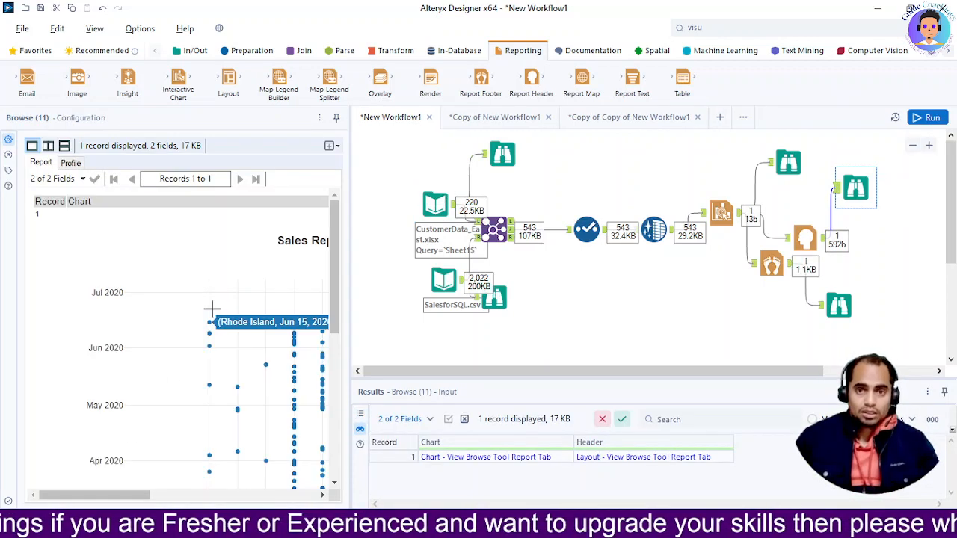
left_click_drag(82, 501, 247, 505)
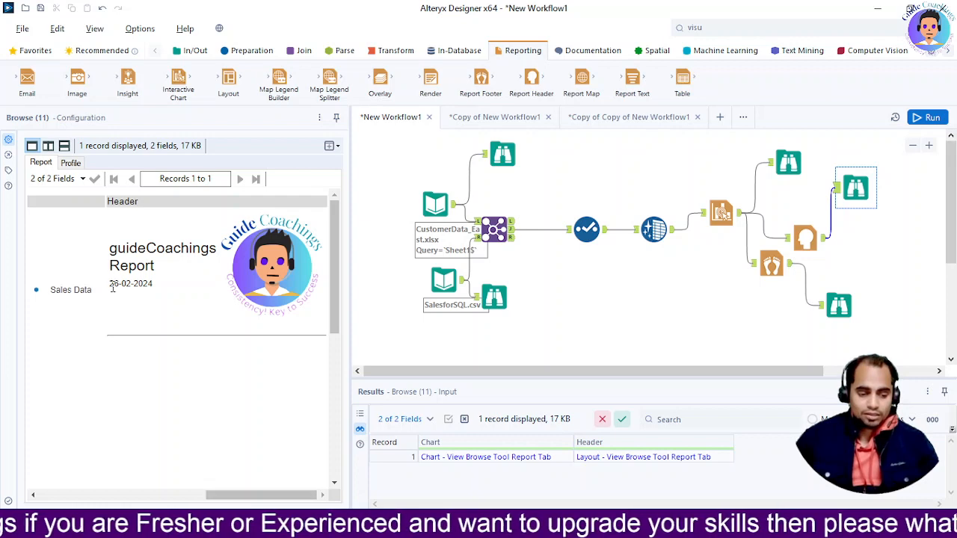
left_click_drag(109, 284, 150, 287)
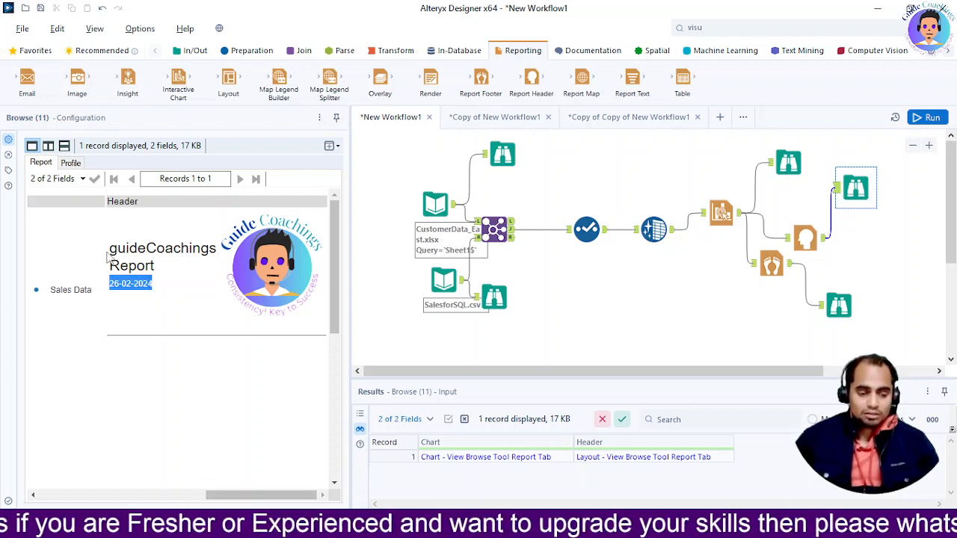
left_click_drag(109, 244, 155, 267)
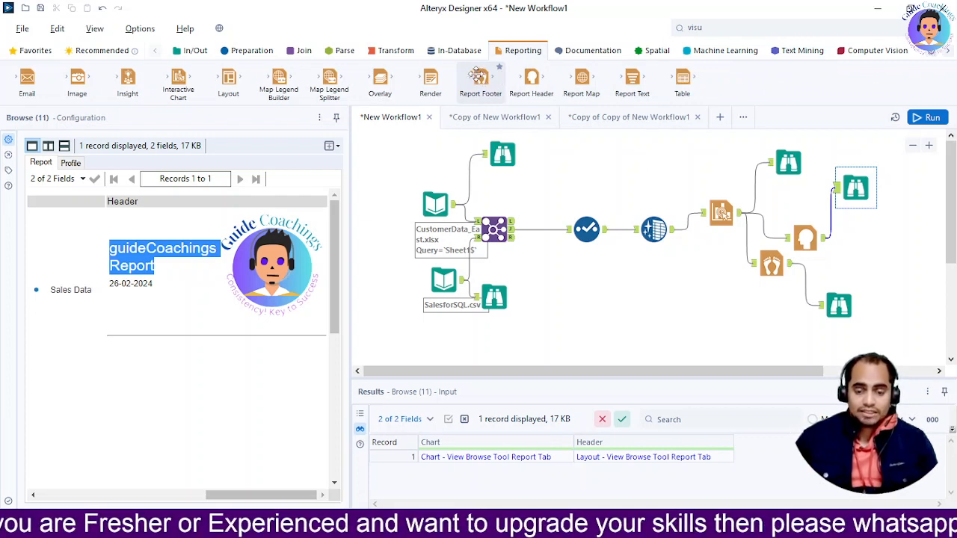
left_click(773, 270)
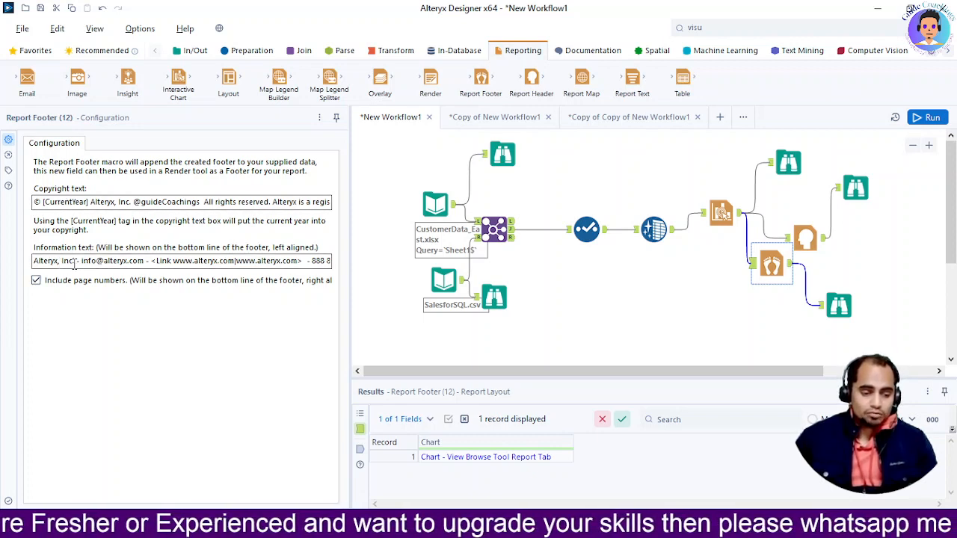
left_click_drag(58, 262, 21, 266)
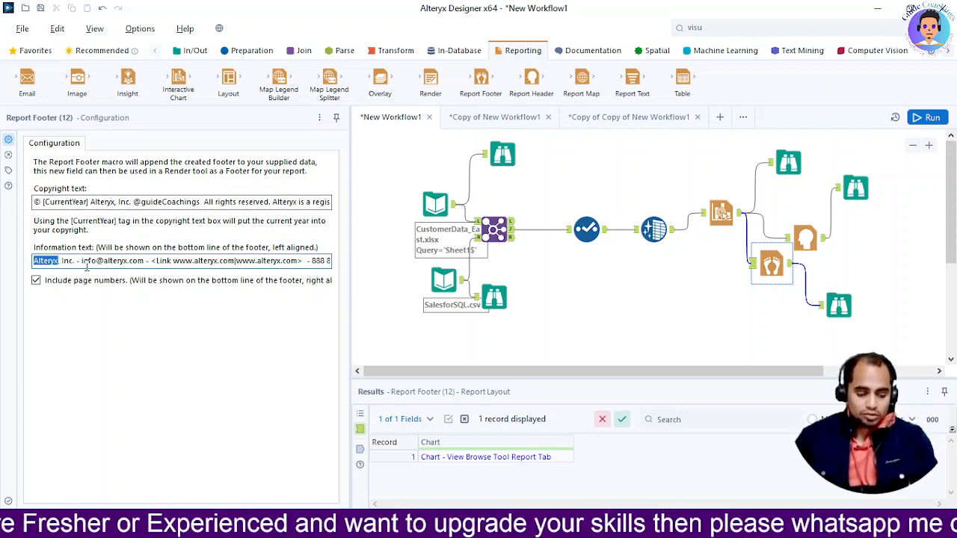
key("ctrl+a")
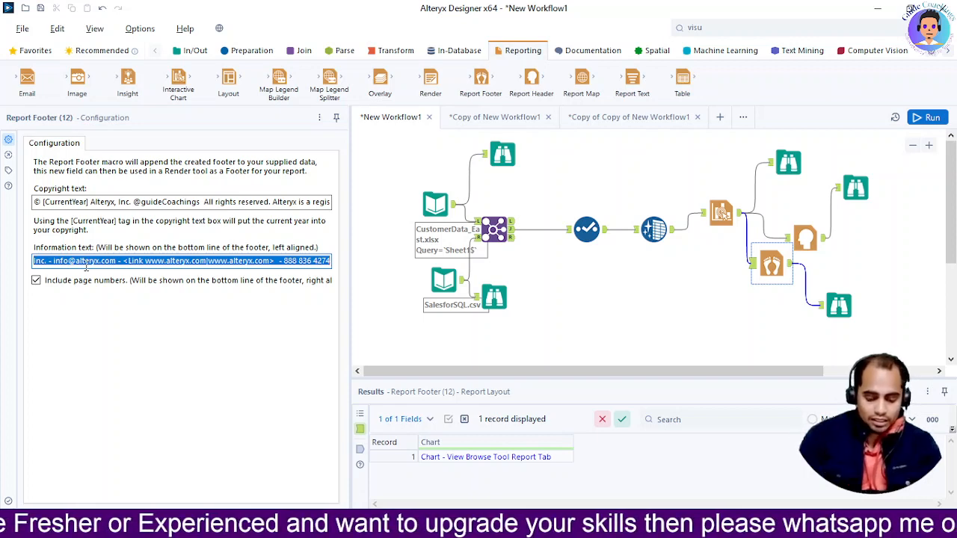
type("@GuideCoachings")
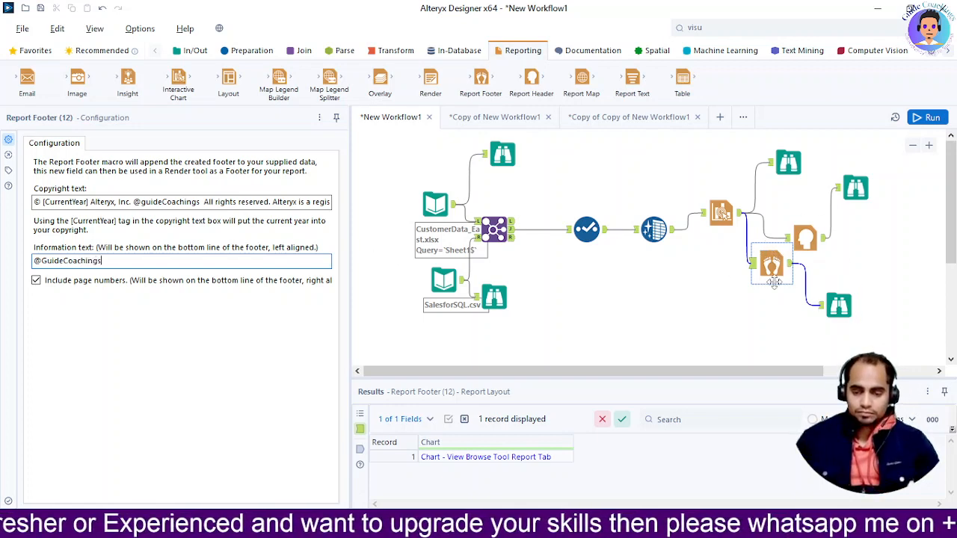
Step: Run the workflow and check the footer in the Browse tool connected to the Report Footer
left_click(837, 305)
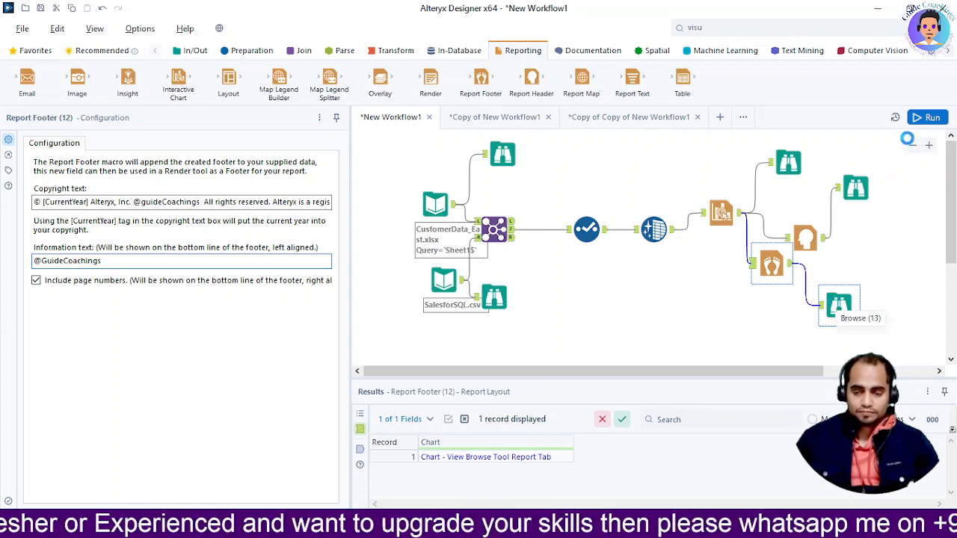
left_click(926, 117)
left_click(924, 122)
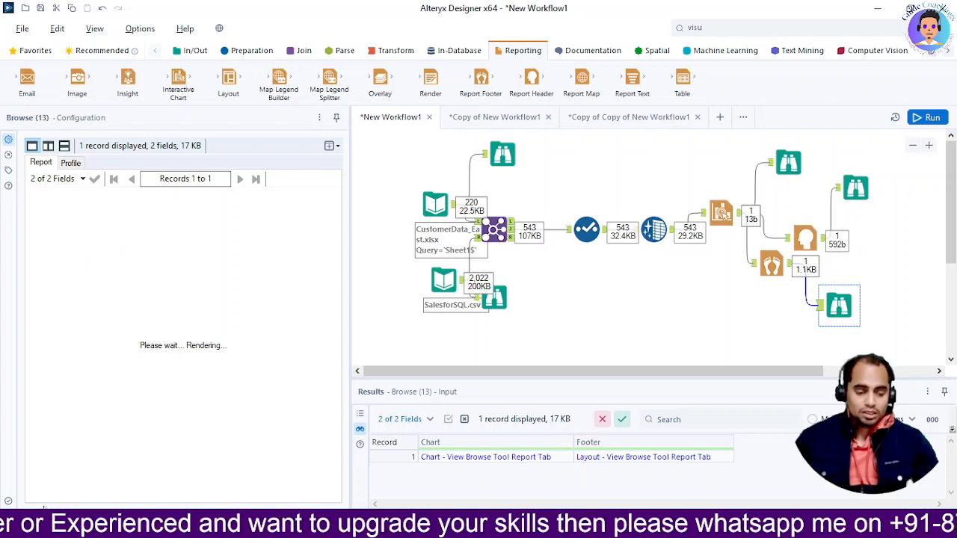
left_click_drag(60, 495, 247, 491)
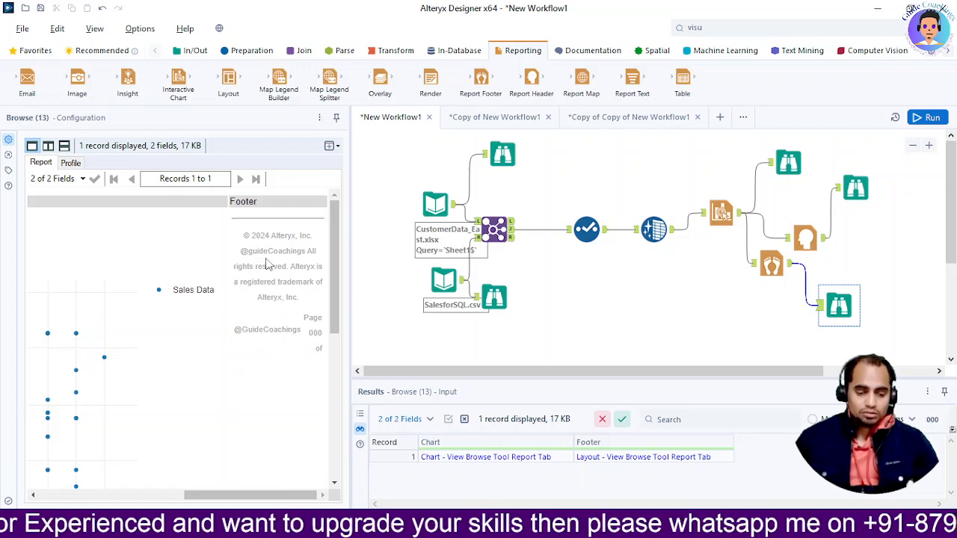
Step: Replace the copyright text in the Report Footer tool with "this is My footer information"
left_click(770, 265)
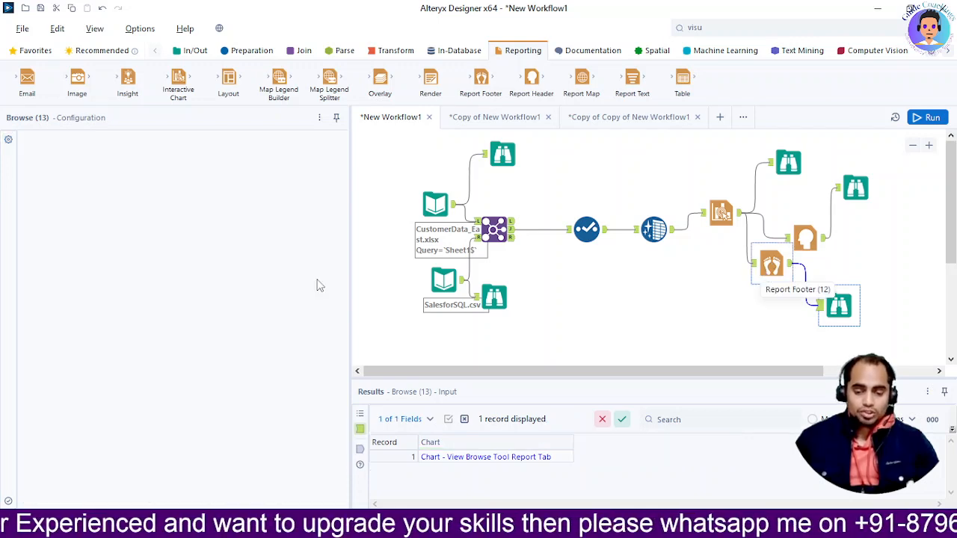
left_click(54, 202)
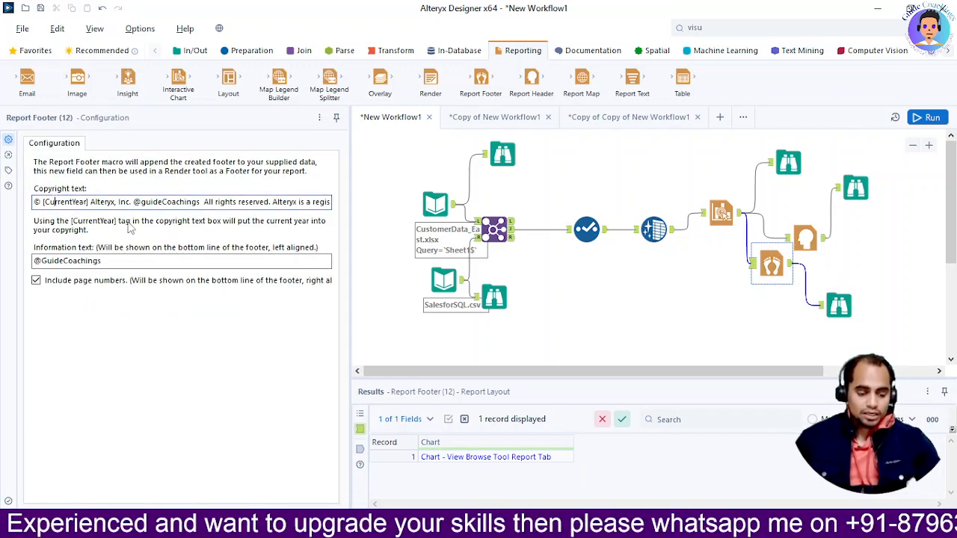
key("ctrl+a")
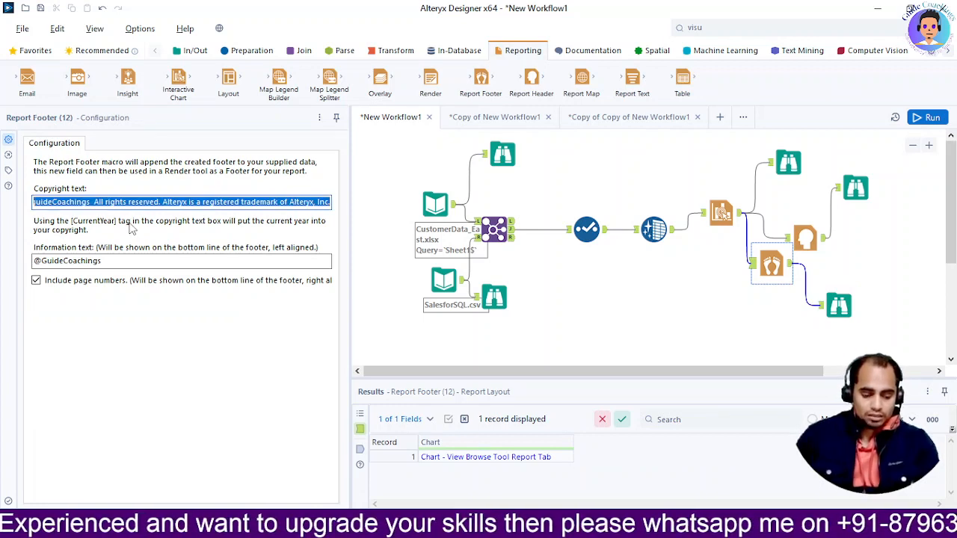
type("this is My footer information")
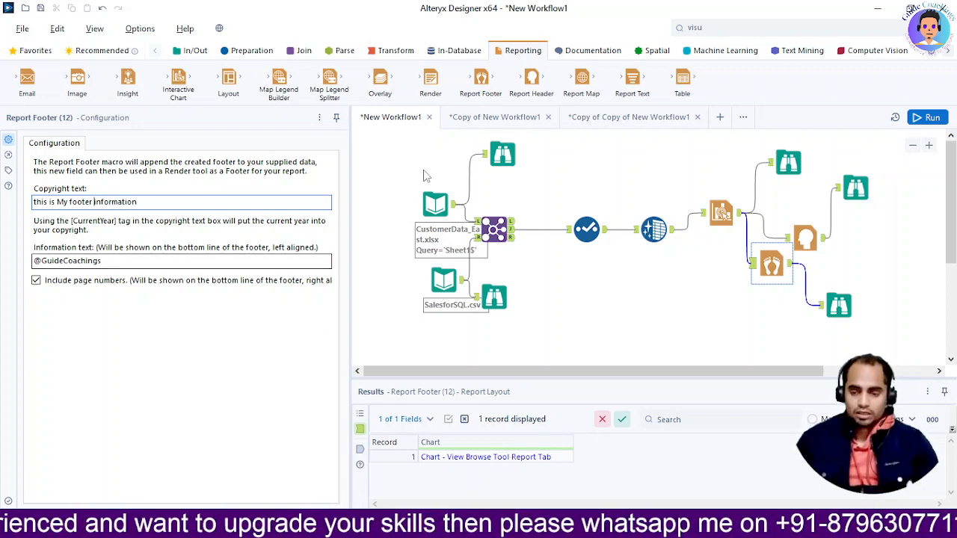
Step: Run the workflow and check the updated copyright text in the Browse tool connected to the Report Footer
left_click(837, 307)
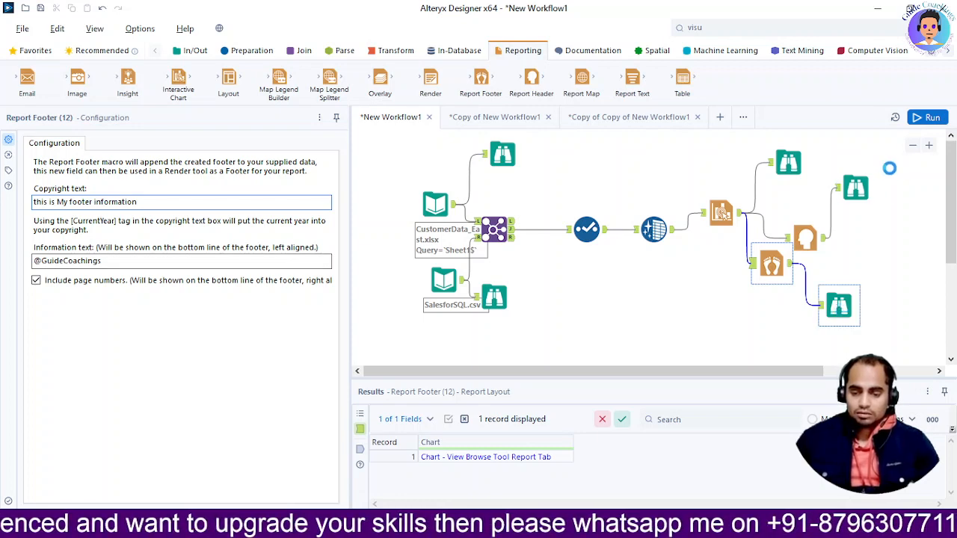
left_click(927, 118)
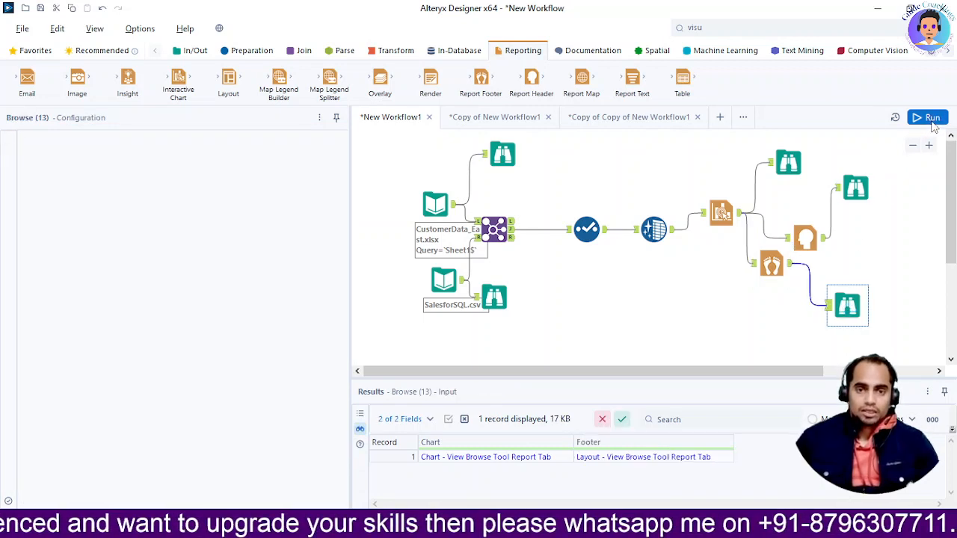
left_click(928, 118)
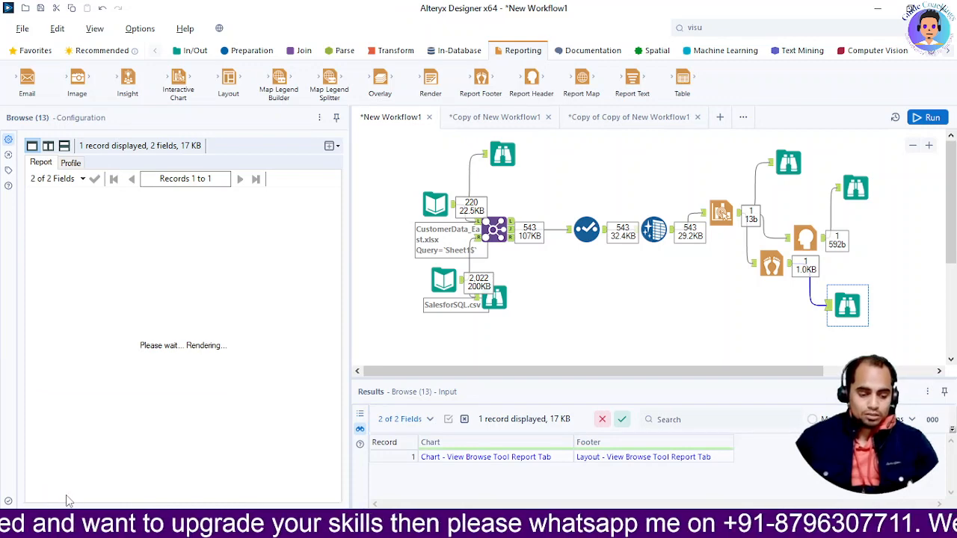
left_click_drag(67, 499, 258, 502)
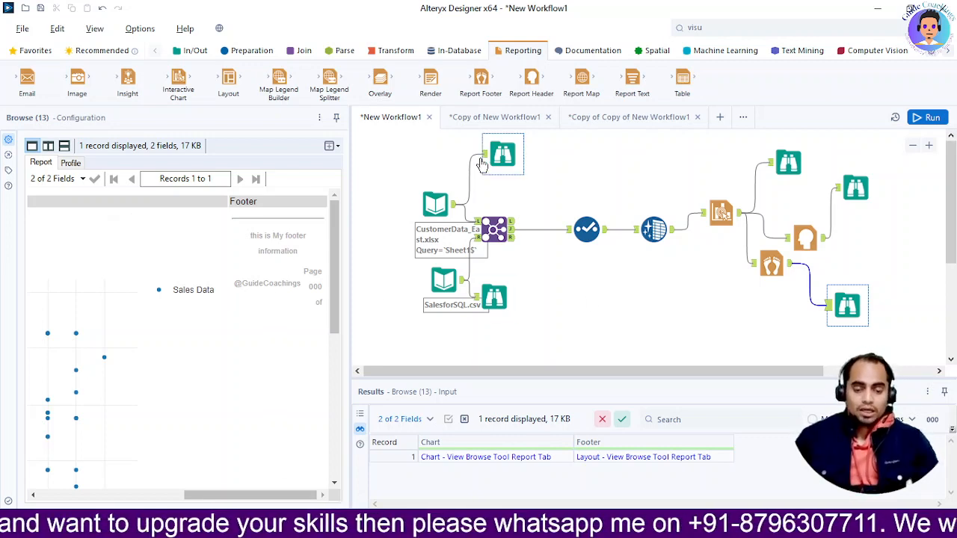
Step: Switch to the presentation slide on how to add a header and footer to a report
key("alt+Tab")
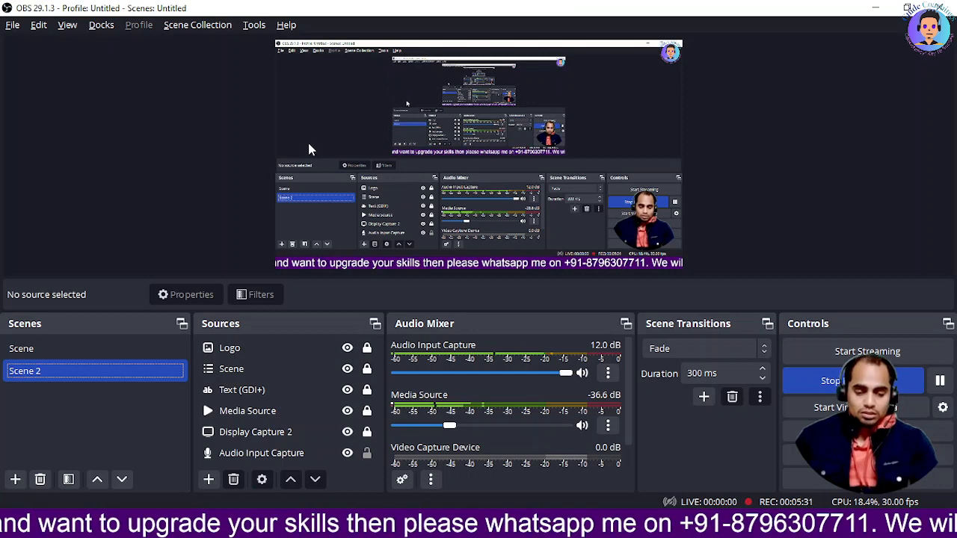
key("alt+Tab")
key("alt+Tab")
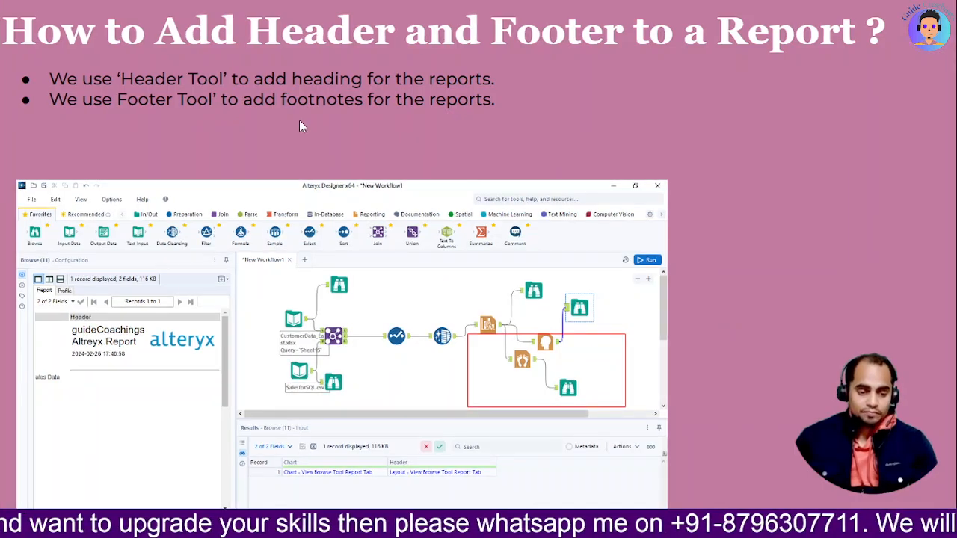
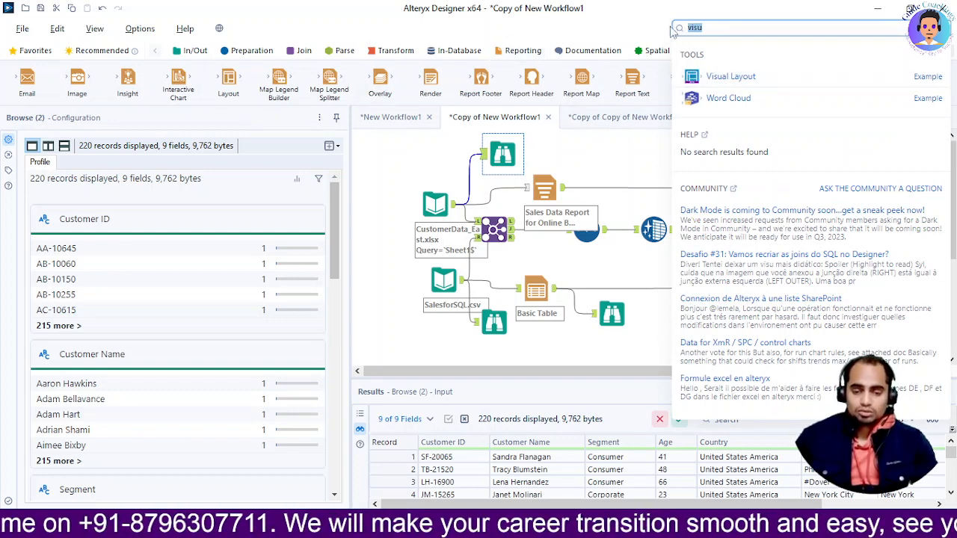
Step: Review the arrangement of the table, text and chart in the existing Visual Layout tool's layout manager
left_click(697, 72)
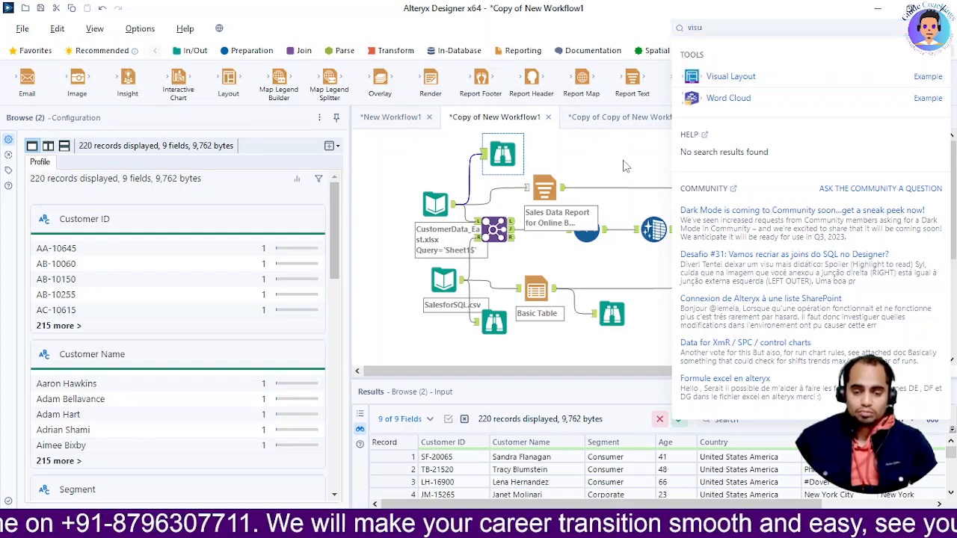
left_click(626, 164)
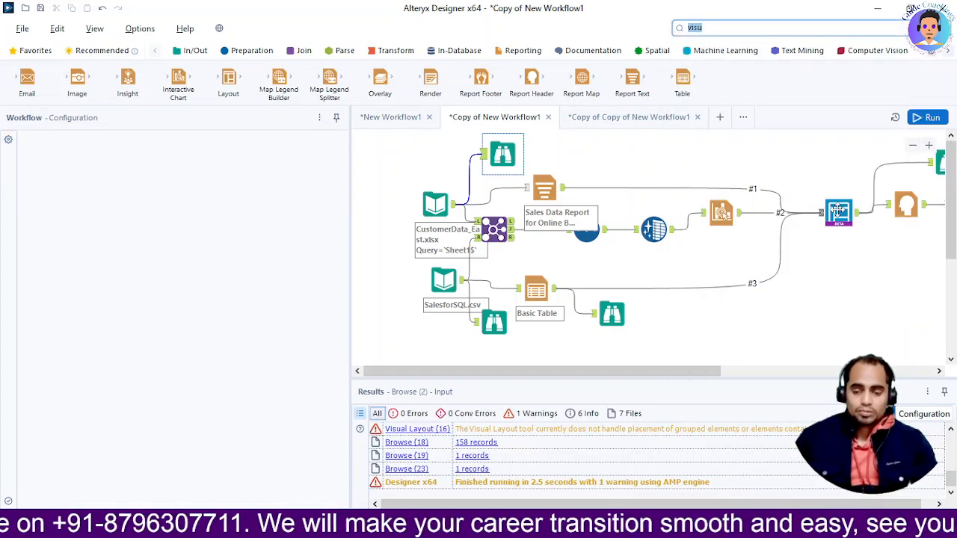
left_click(836, 211)
left_click_drag(586, 373, 661, 378)
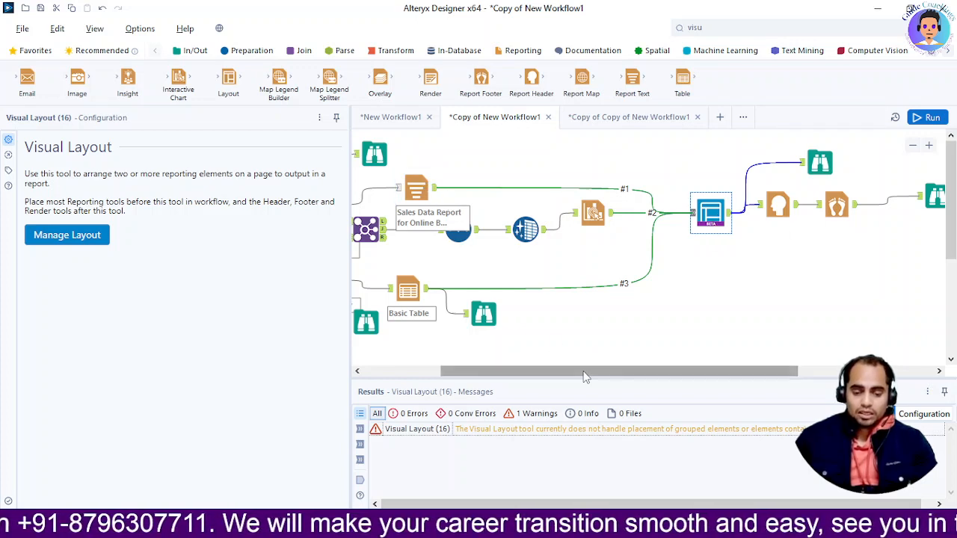
left_click_drag(585, 376, 523, 376)
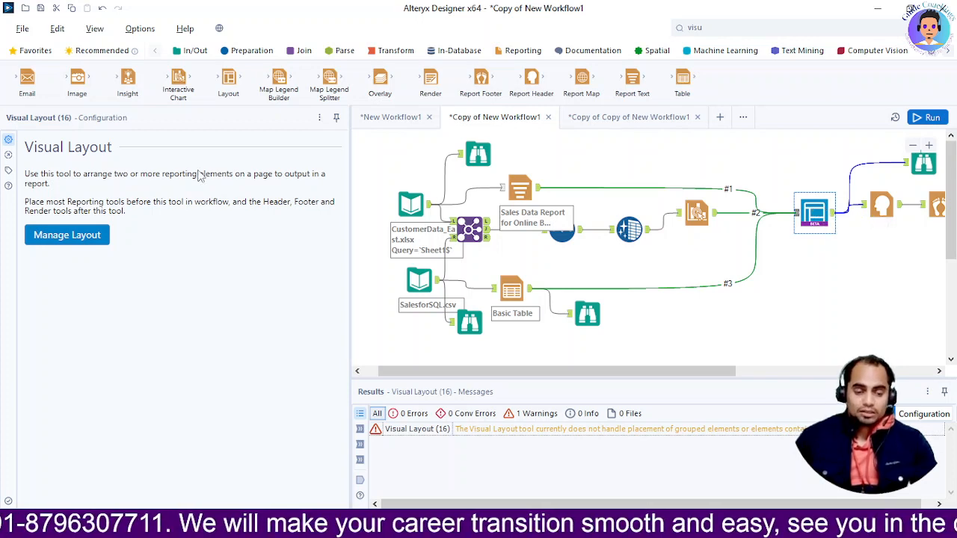
left_click(60, 234)
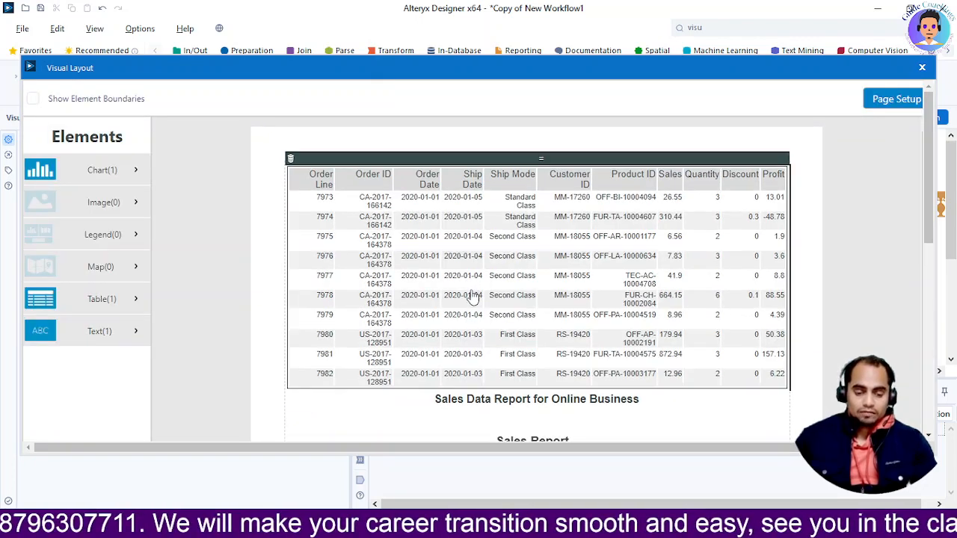
scroll(562, 318, "down", 10)
scroll(645, 277, "up", 10)
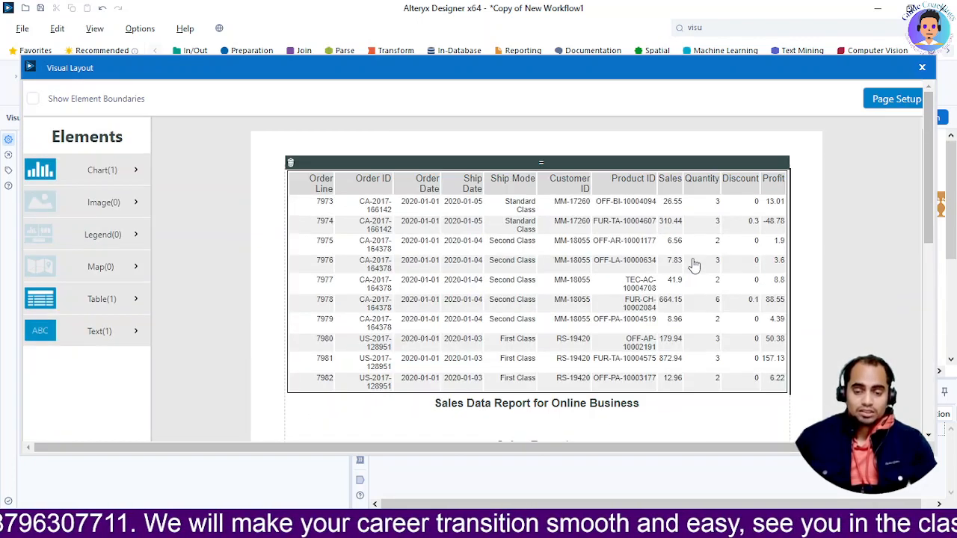
left_click(921, 68)
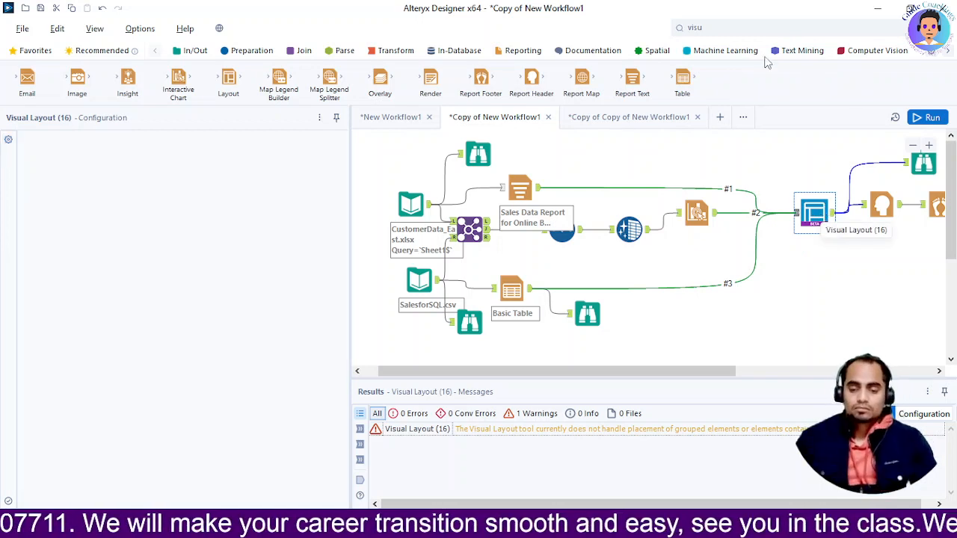
Step: Replace the Visual Layout tool with a new one before the Report Header, fed by the Interactive Chart, Report Text and Basic Table outputs
left_click(722, 26)
left_click_drag(730, 68, 778, 205)
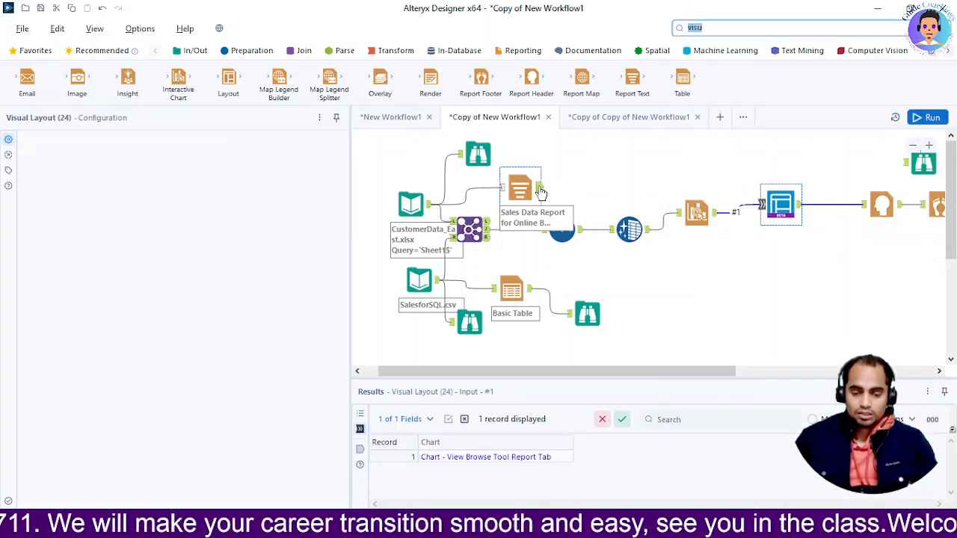
left_click_drag(538, 187, 763, 205)
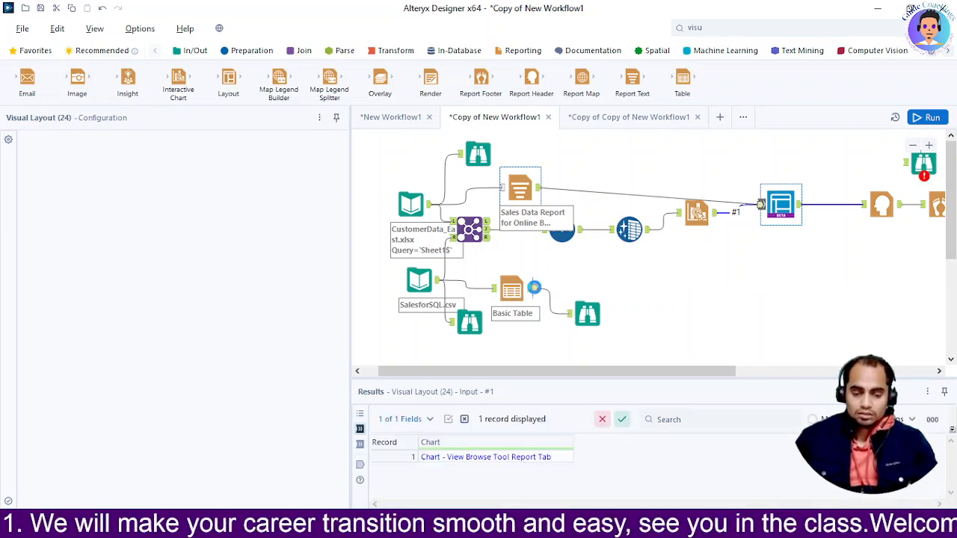
left_click_drag(534, 287, 770, 218)
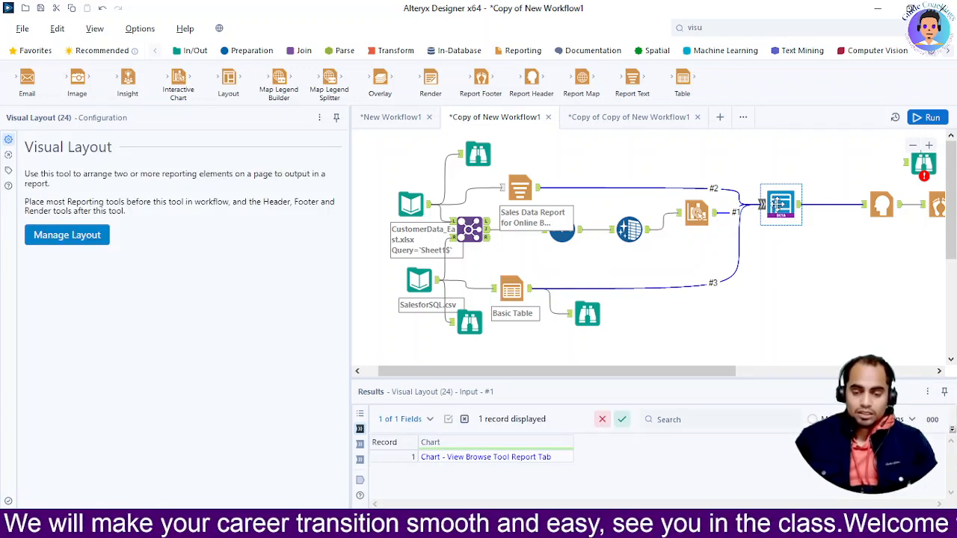
Step: Check the available elements, including the Chart #1 preview, in the new Visual Layout tool's layout manager
left_click(38, 238)
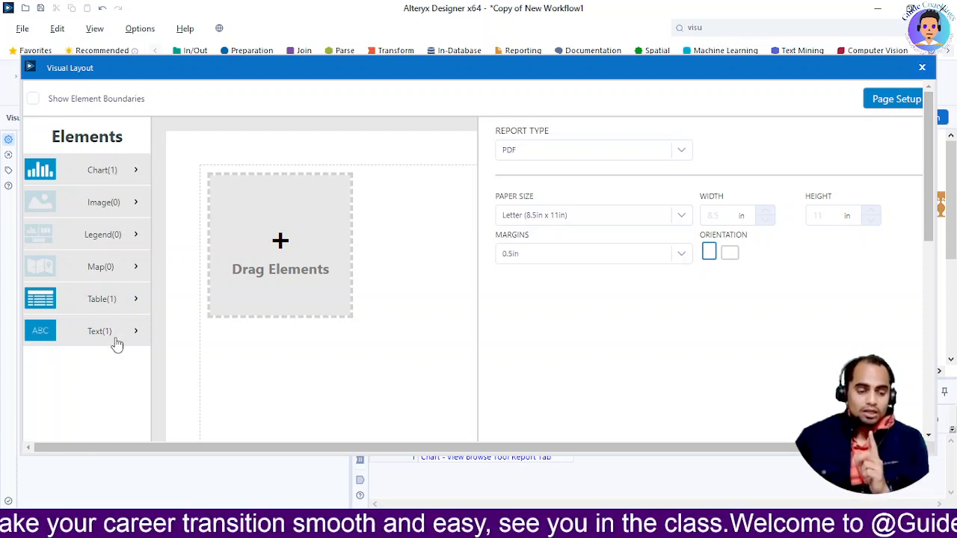
left_click(137, 172)
mouse_move(50, 213)
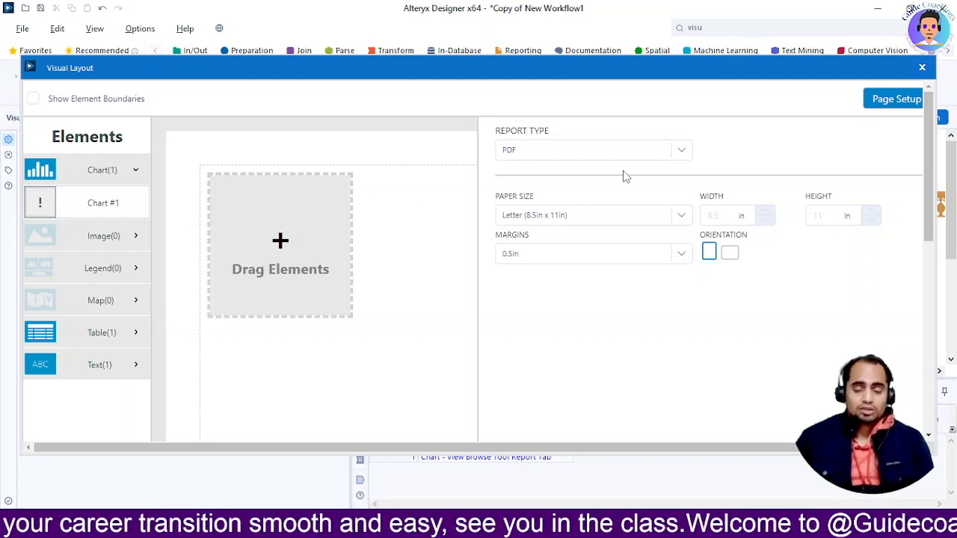
left_click(111, 338)
left_click(112, 339)
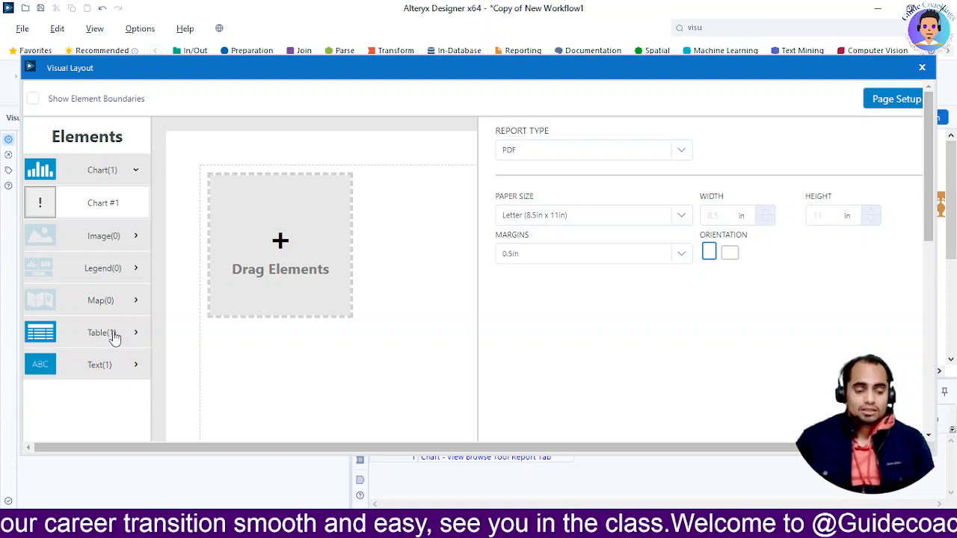
left_click(118, 177)
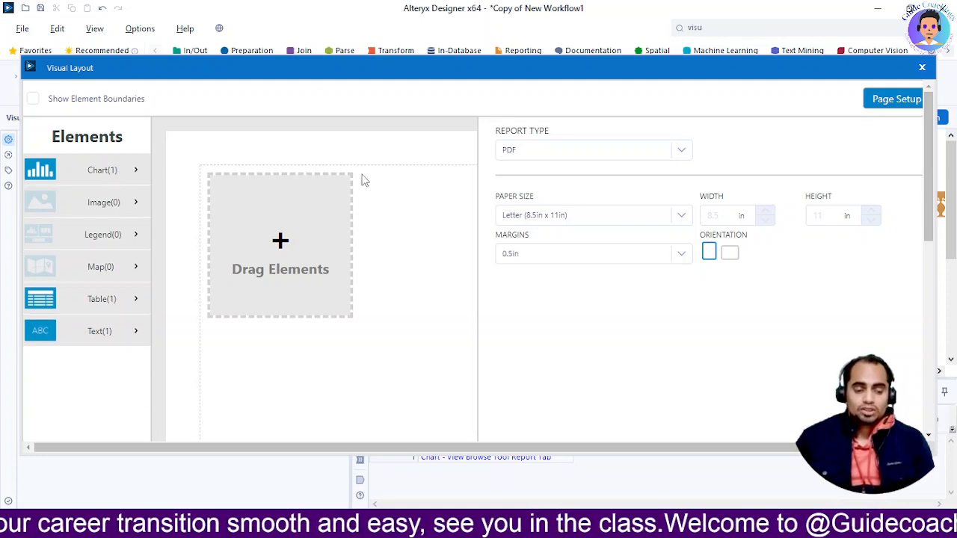
left_click(921, 68)
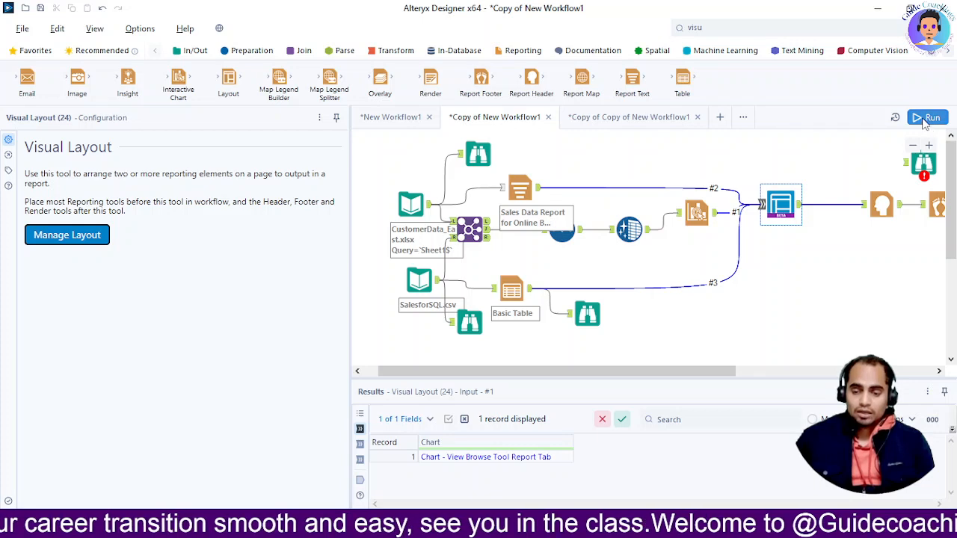
Step: Run the workflow and connect the Visual Layout output to the disconnected Browse tool
left_click(926, 117)
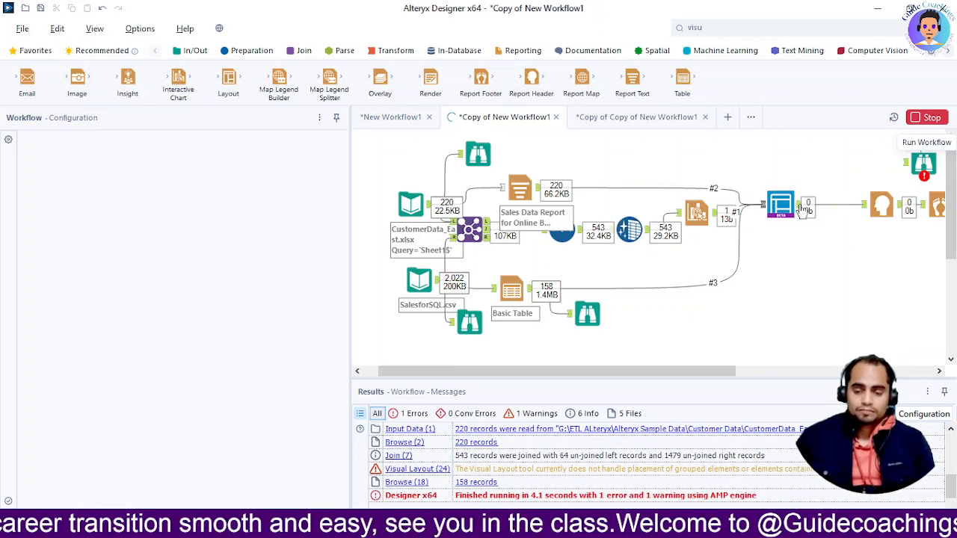
left_click_drag(801, 210, 905, 164)
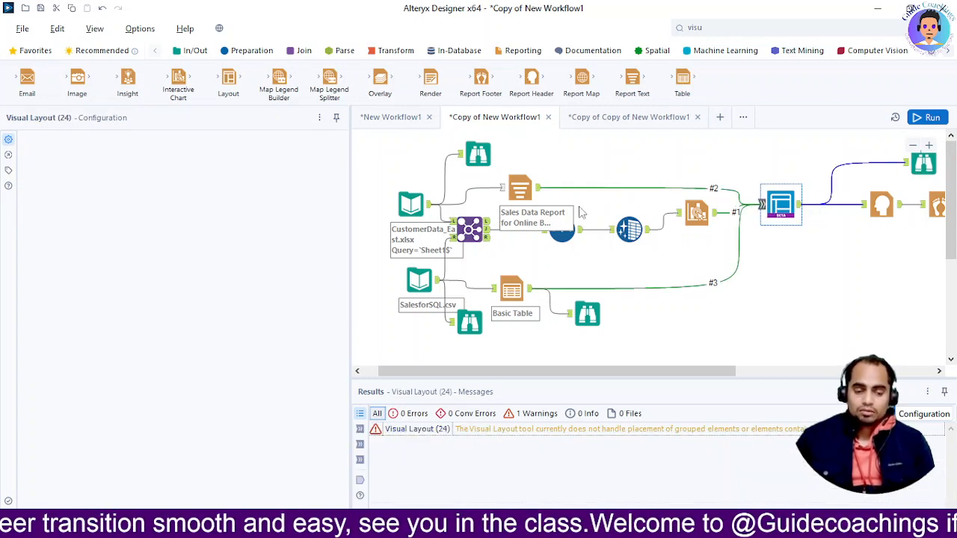
Step: Reopen the layout manager and expand the Chart, Table and Text groups to preview their elements
left_click(66, 238)
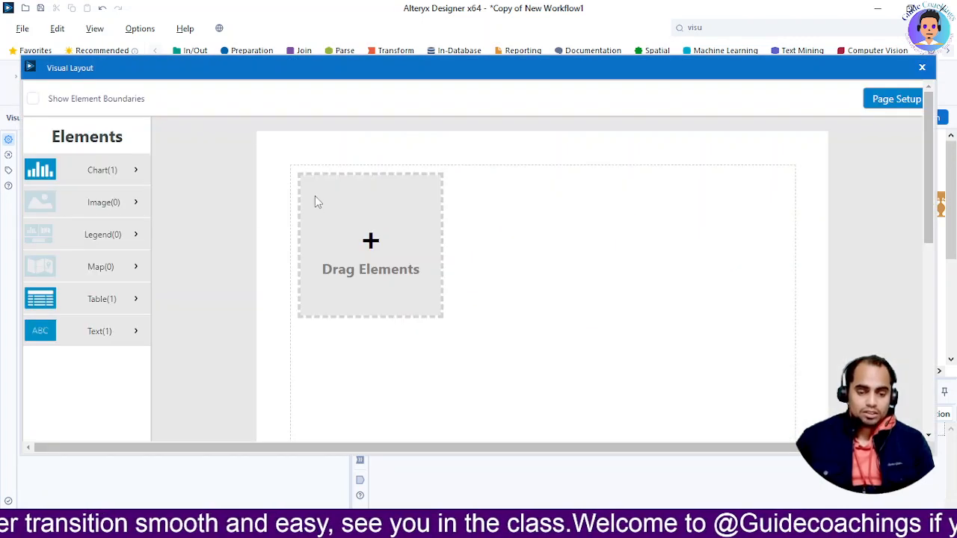
left_click(113, 173)
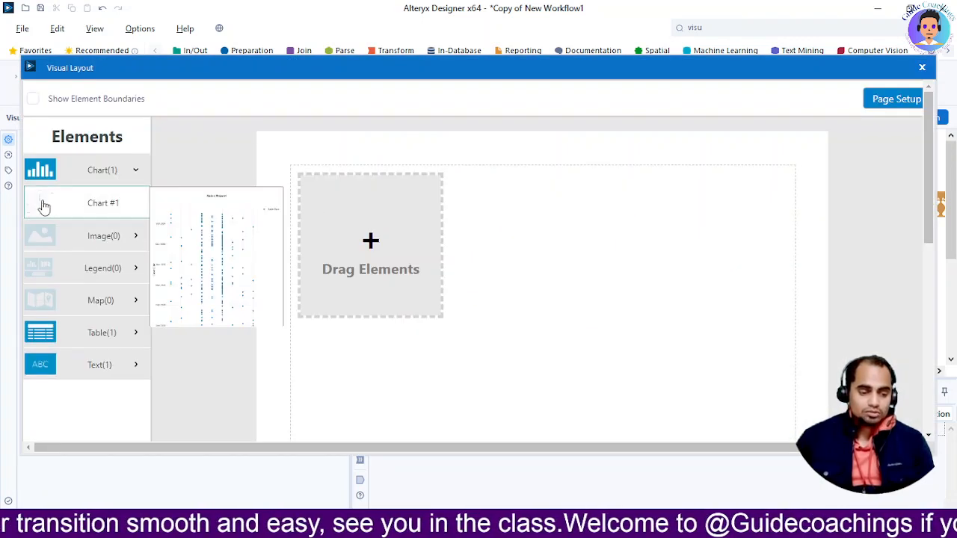
left_click(137, 334)
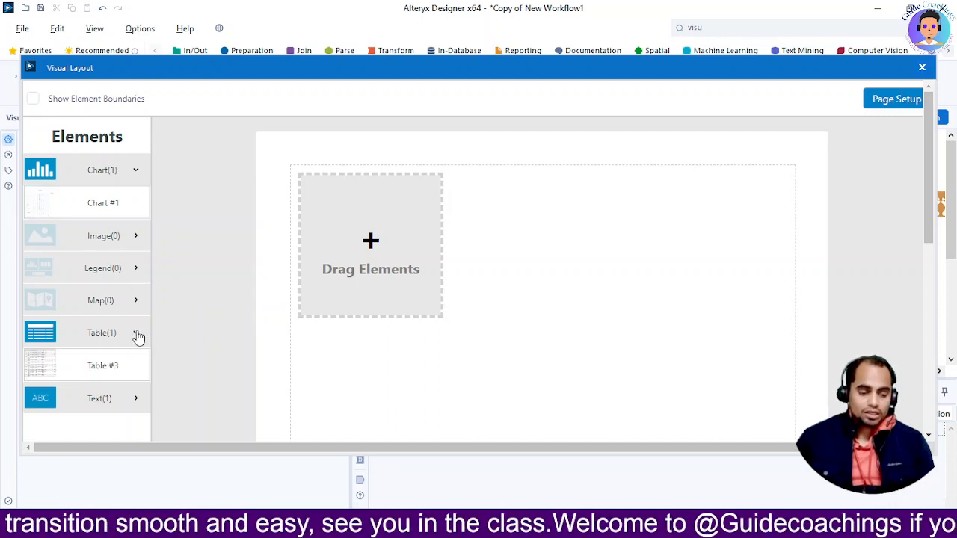
left_click(127, 403)
mouse_move(69, 438)
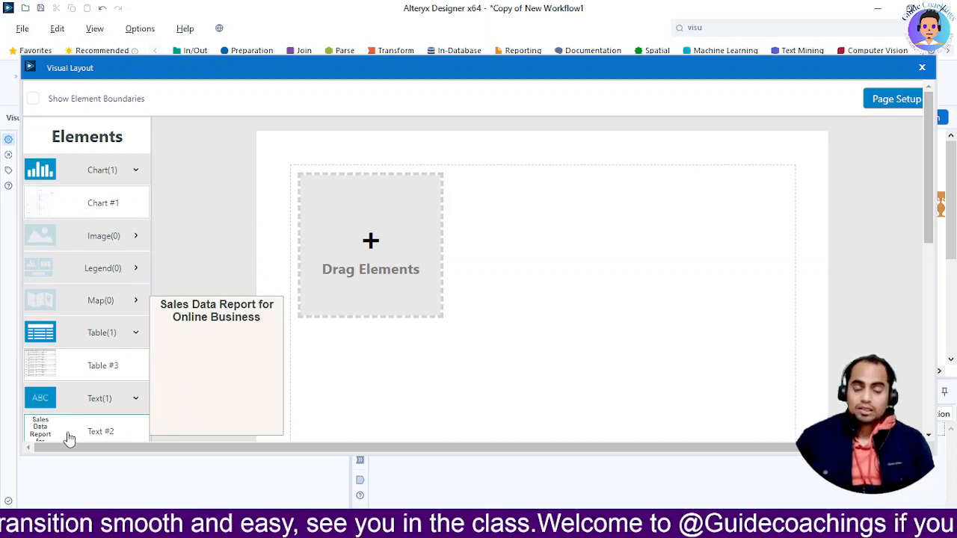
Step: Review the page setup options, keeping the report type as PDF and the paper size as Letter (8.5in x 11in)
left_click(883, 99)
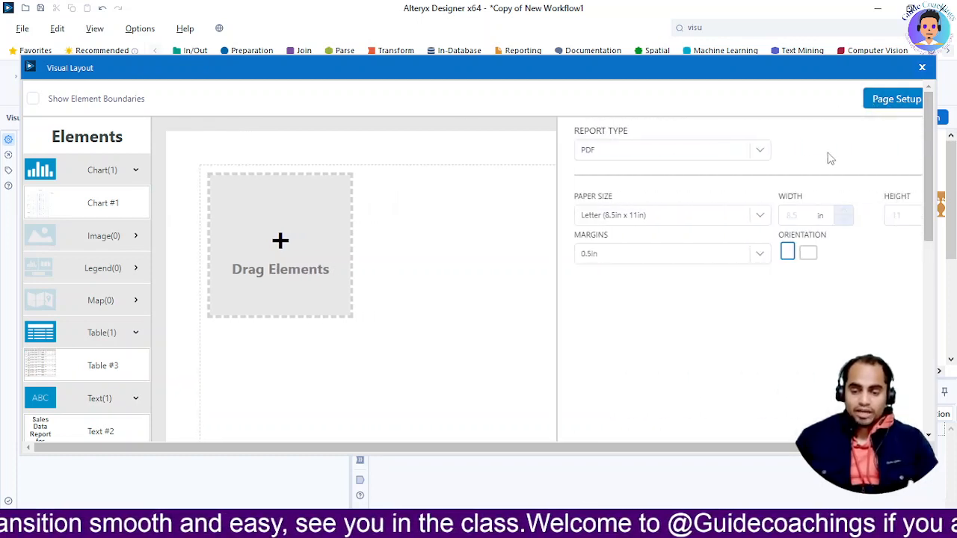
left_click(564, 150)
scroll(568, 217, "down", 1)
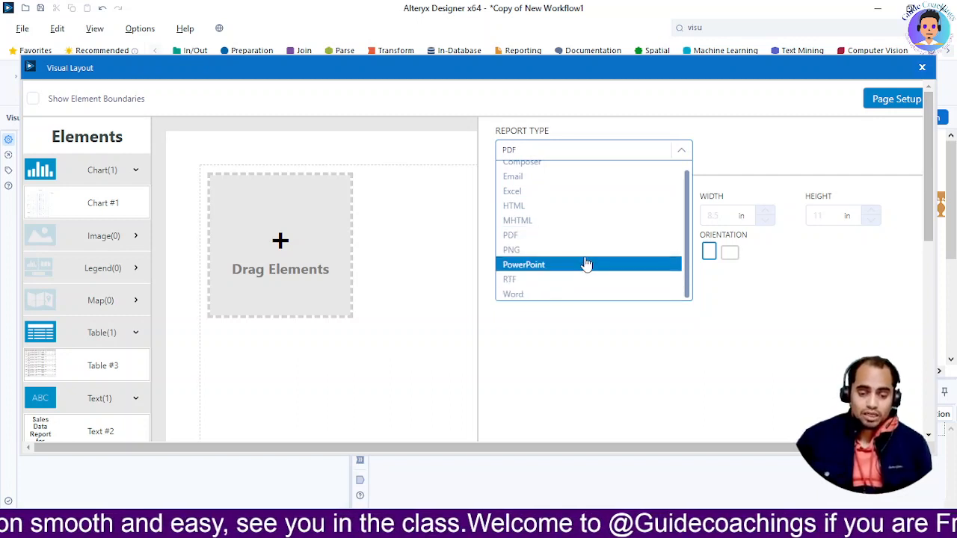
scroll(609, 188, "up", 1)
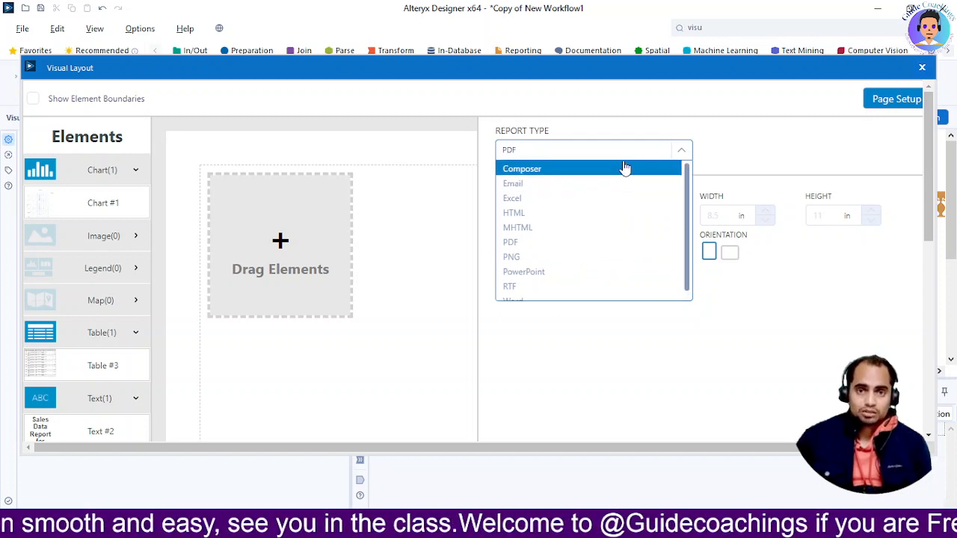
left_click(591, 243)
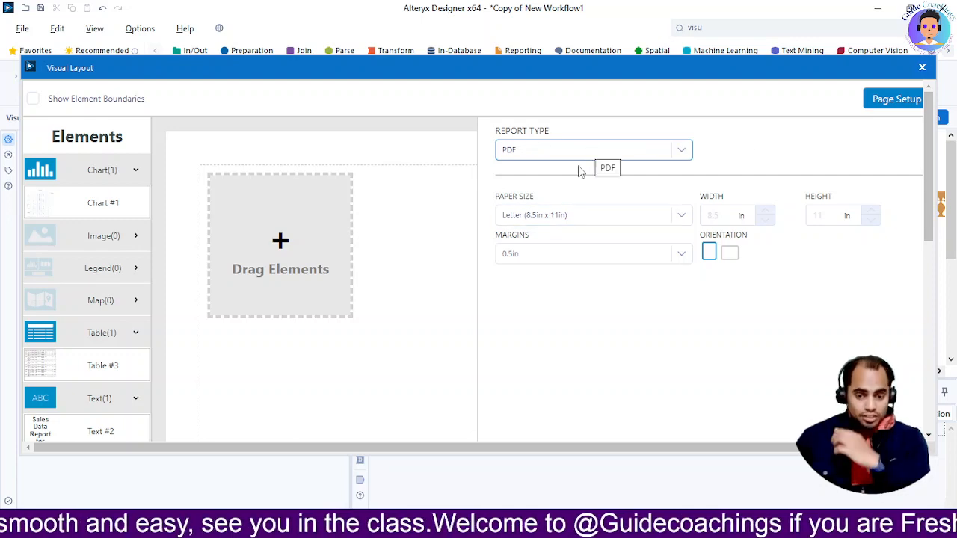
left_click(624, 217)
left_click(625, 217)
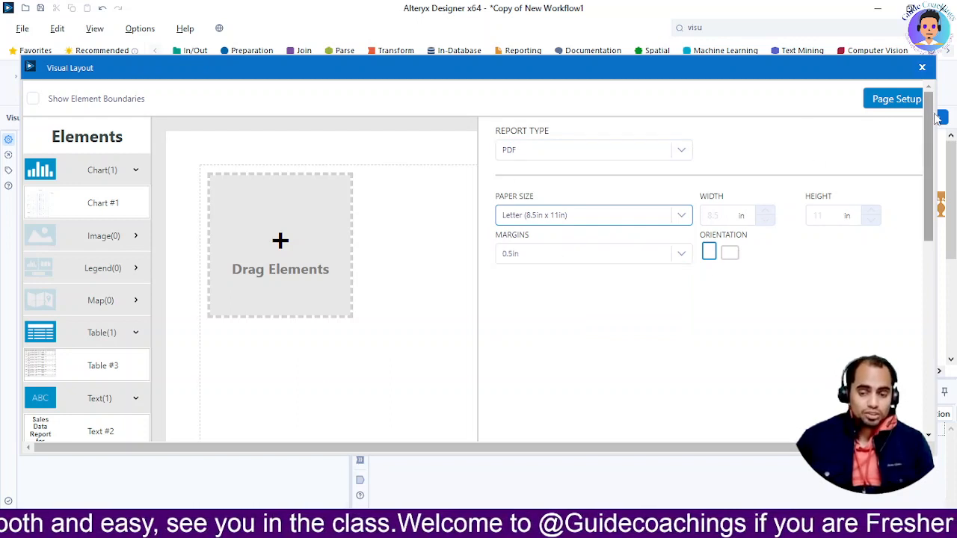
left_click(895, 106)
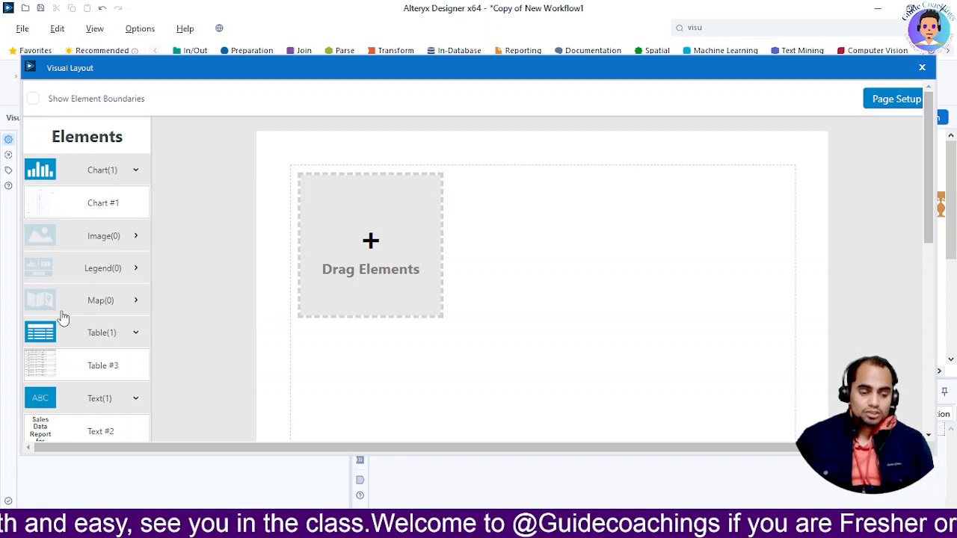
Step: Place the Text #2 element at the top of the report page and move it to the centre of the page width
scroll(127, 374, "down", 3)
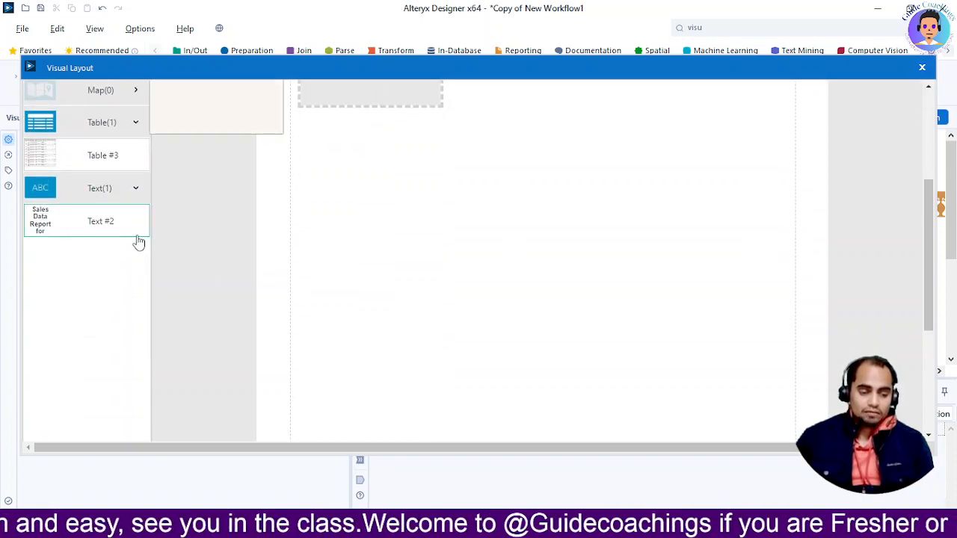
scroll(216, 297, "up", 1)
mouse_move(54, 299)
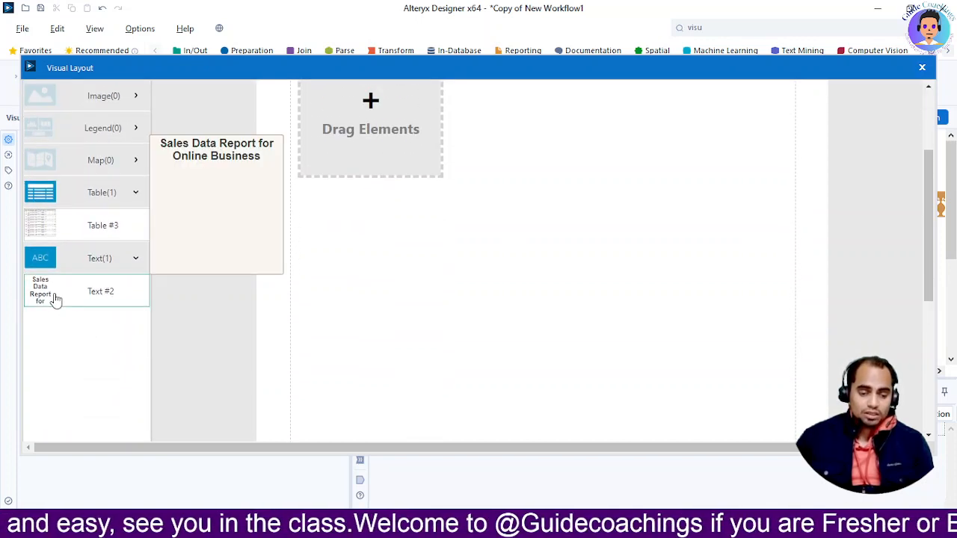
left_click_drag(54, 299, 545, 142)
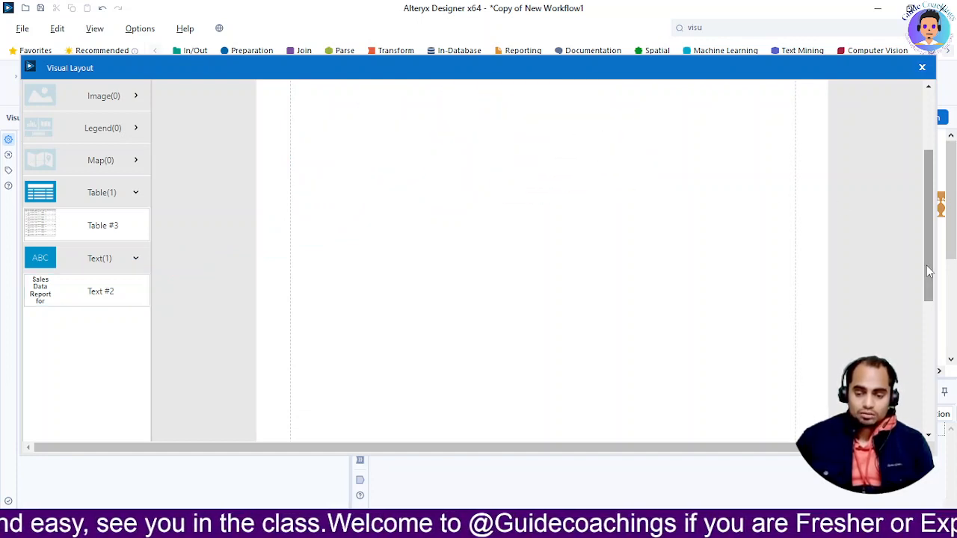
scroll(839, 209, "up", 4)
left_click(398, 184)
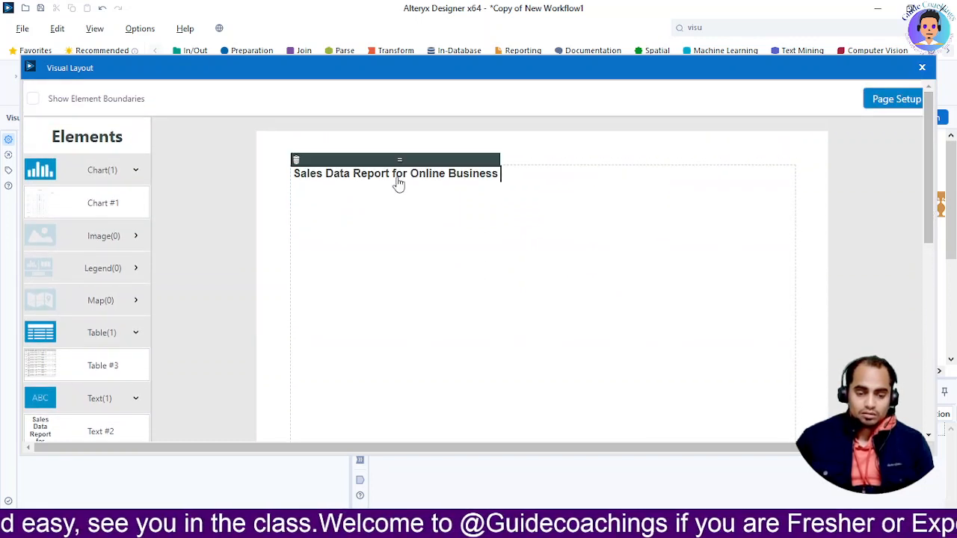
left_click_drag(398, 183, 562, 192)
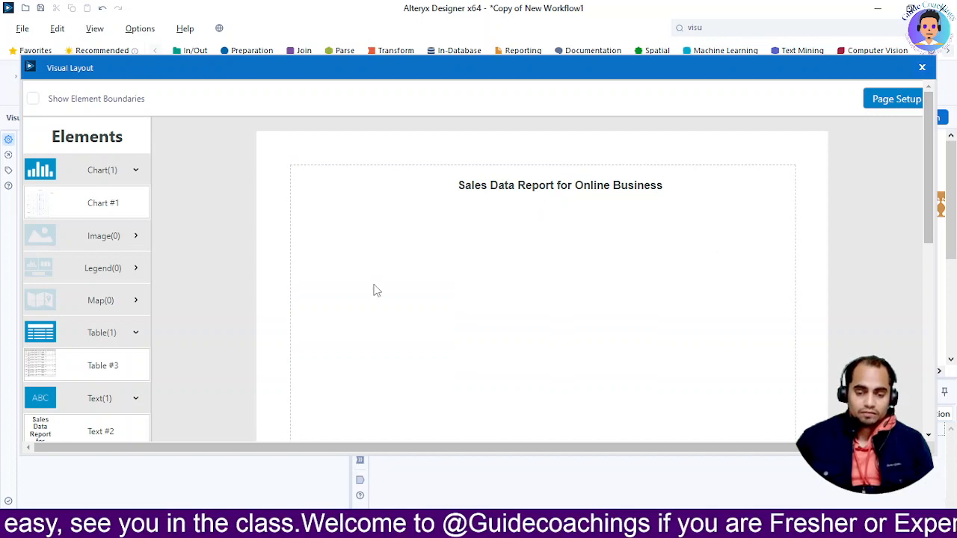
Step: Add the Chart #1 element to the report page directly below the "Sales Data Report for Online Business" title
mouse_move(70, 196)
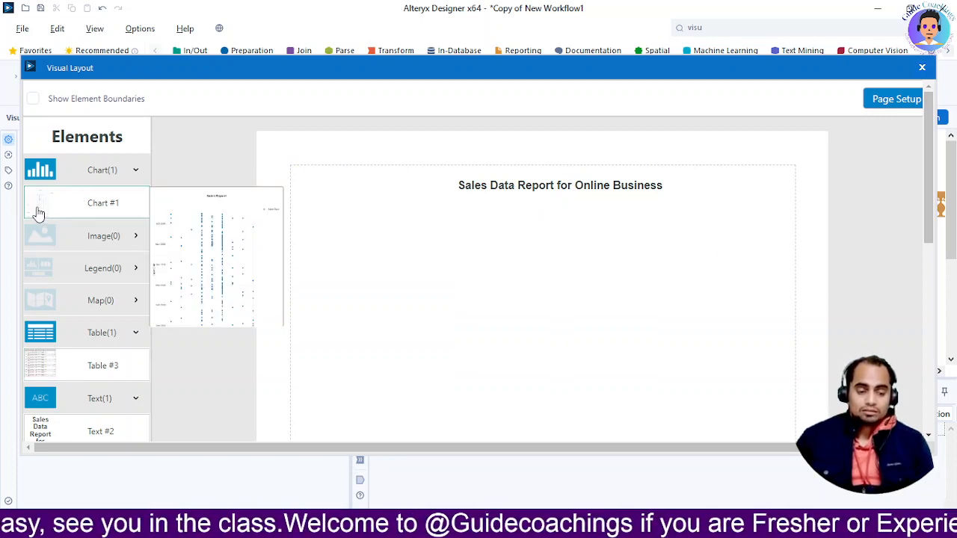
left_click_drag(39, 213, 413, 223)
left_click_drag(388, 220, 695, 193)
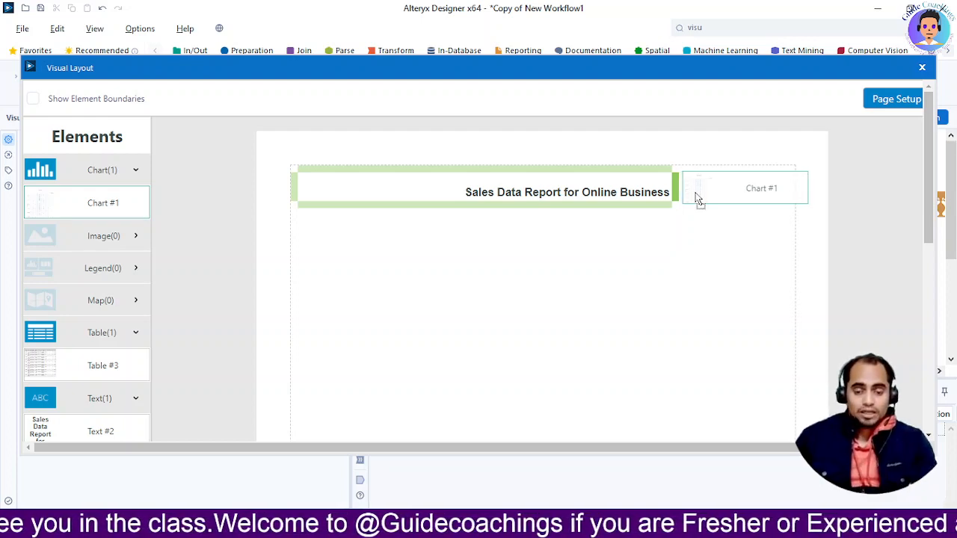
left_click_drag(696, 198, 427, 208)
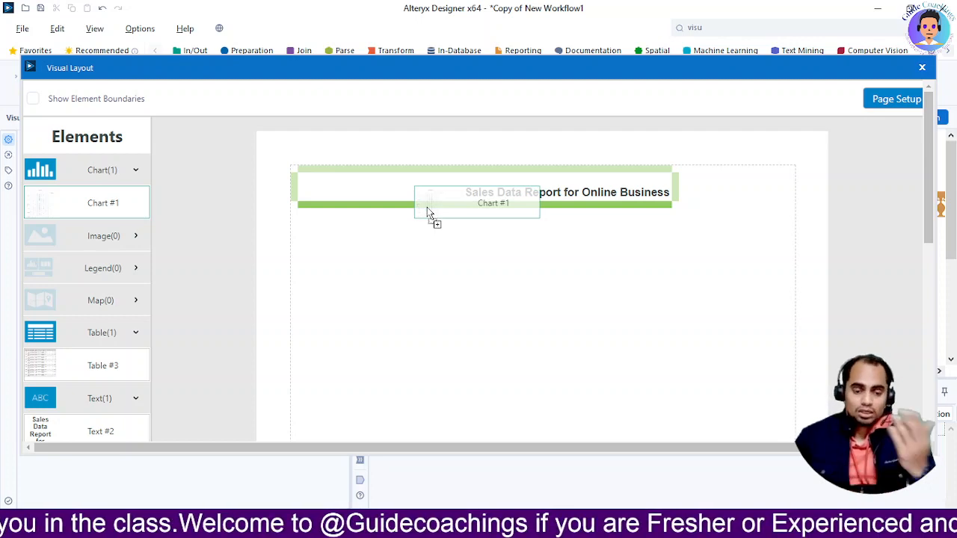
left_click_drag(427, 211, 428, 213)
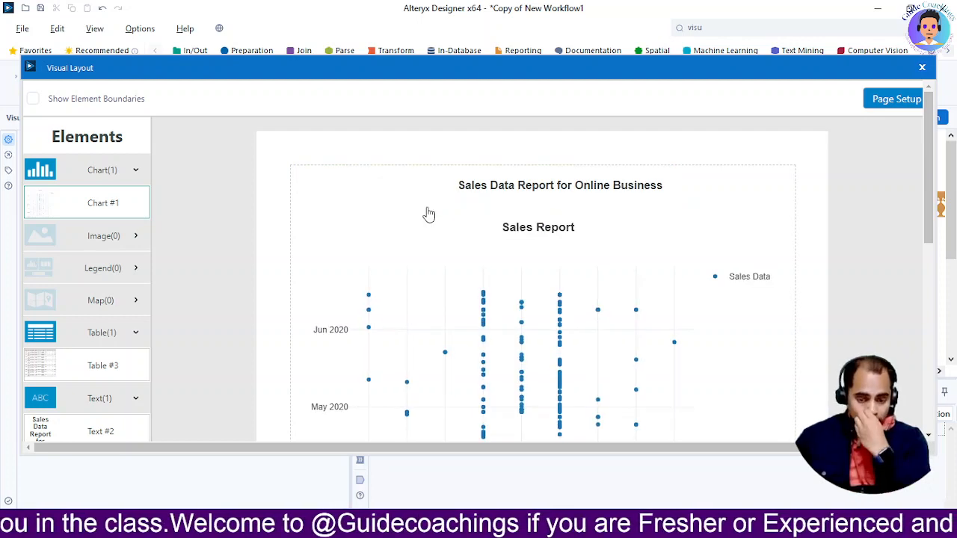
Step: Shrink the Sales Report chart in two stages to less than half the page width
scroll(428, 214, "down", 6)
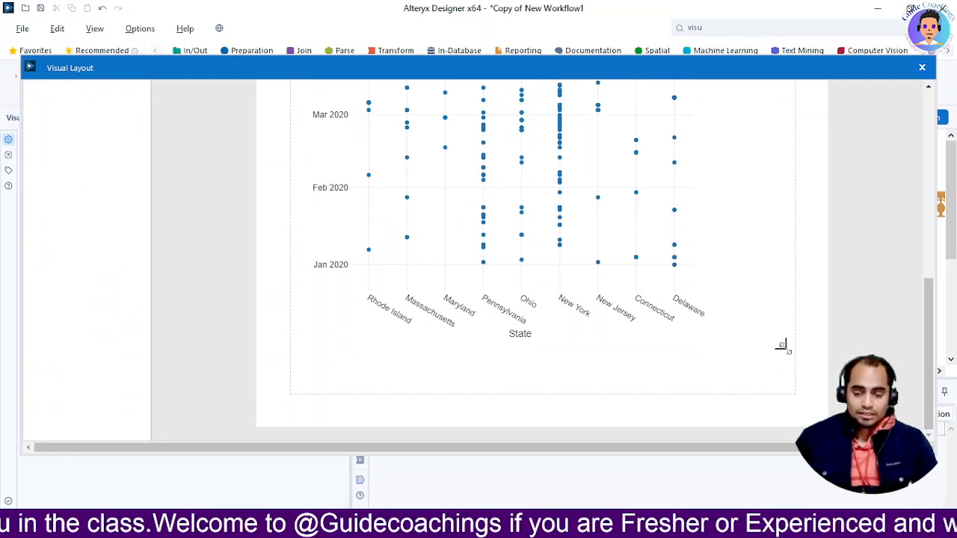
left_click_drag(780, 345, 668, 163)
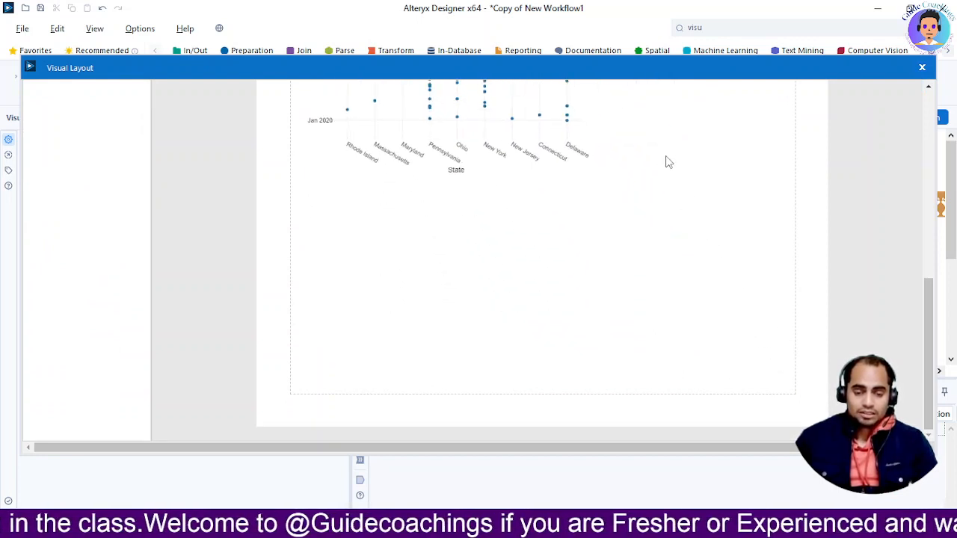
scroll(673, 186, "up", 5)
scroll(683, 229, "down", 4)
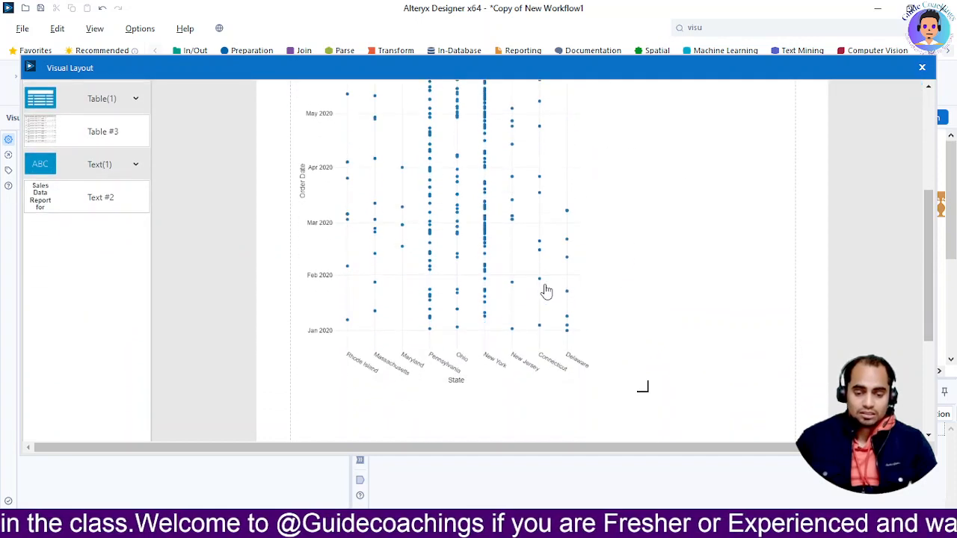
left_click_drag(642, 386, 515, 162)
scroll(643, 228, "down", 3)
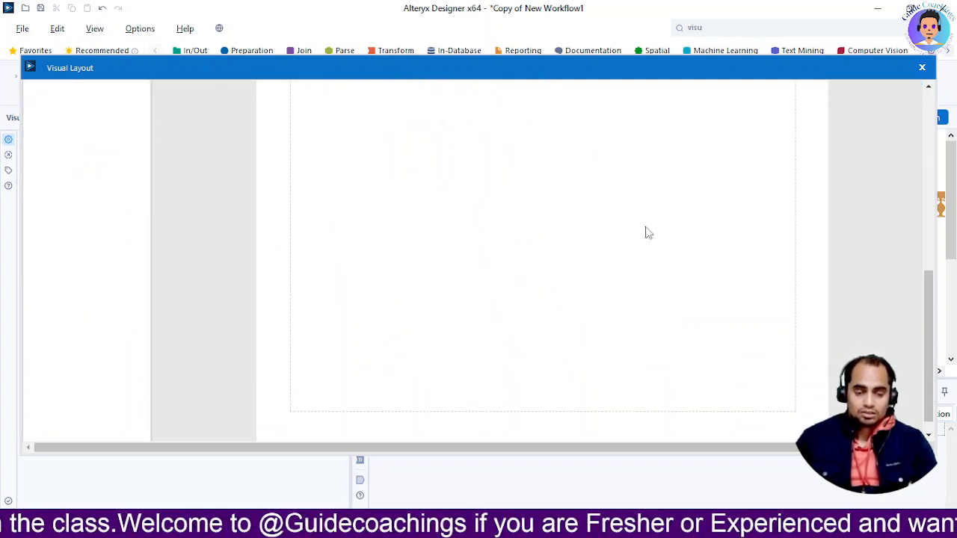
Step: Enlarge the Sales Report chart again to almost the full width of the page's content area
scroll(645, 231, "up", 8)
scroll(598, 246, "down", 5)
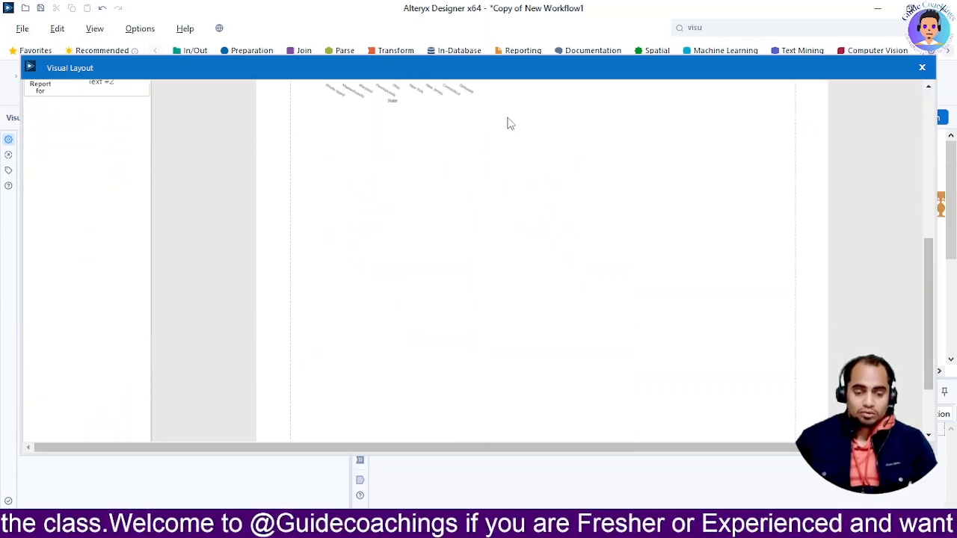
scroll(743, 336, "up", 5)
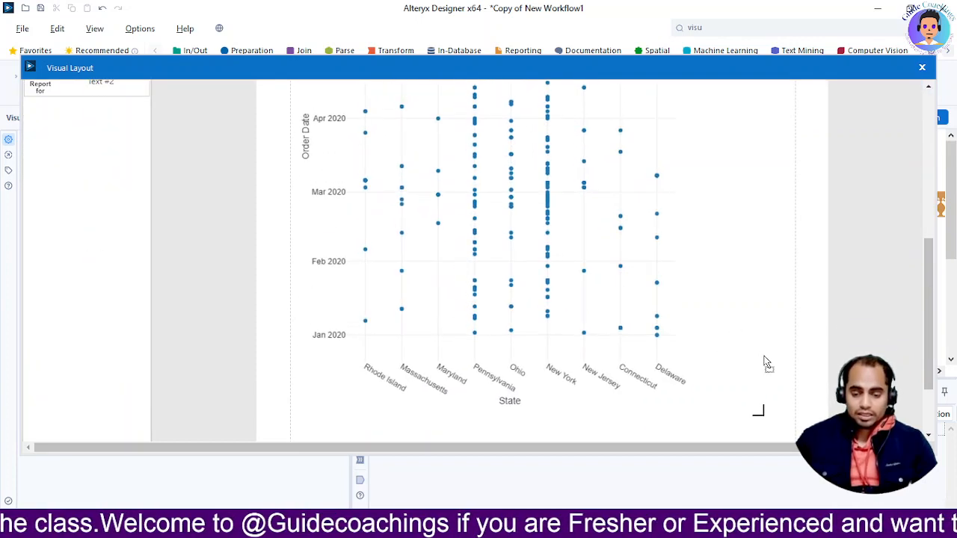
Step: Add the Table #3 element to the report below the Sales Report chart and check its placement
scroll(658, 313, "up", 2)
scroll(589, 293, "up", 3)
scroll(135, 299, "down", 1)
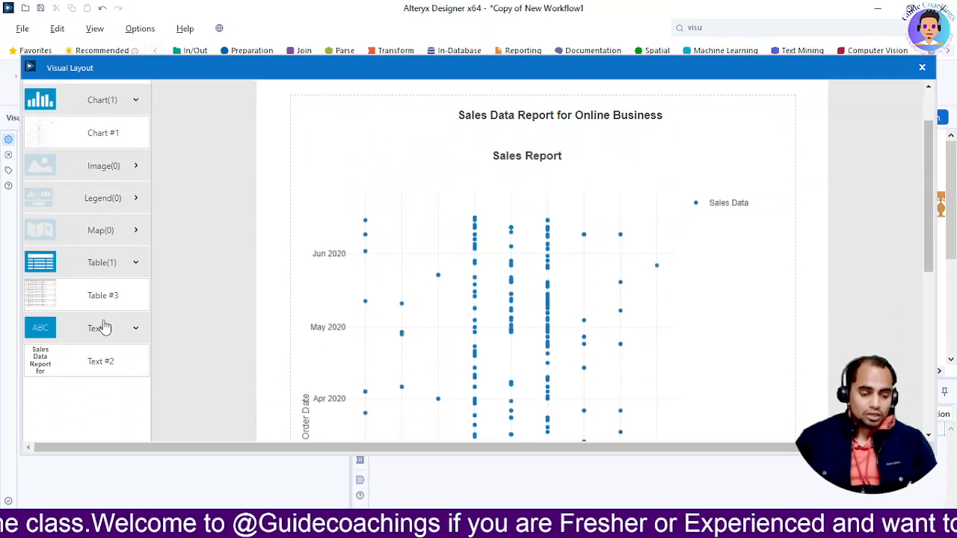
mouse_move(54, 300)
scroll(581, 246, "down", 6)
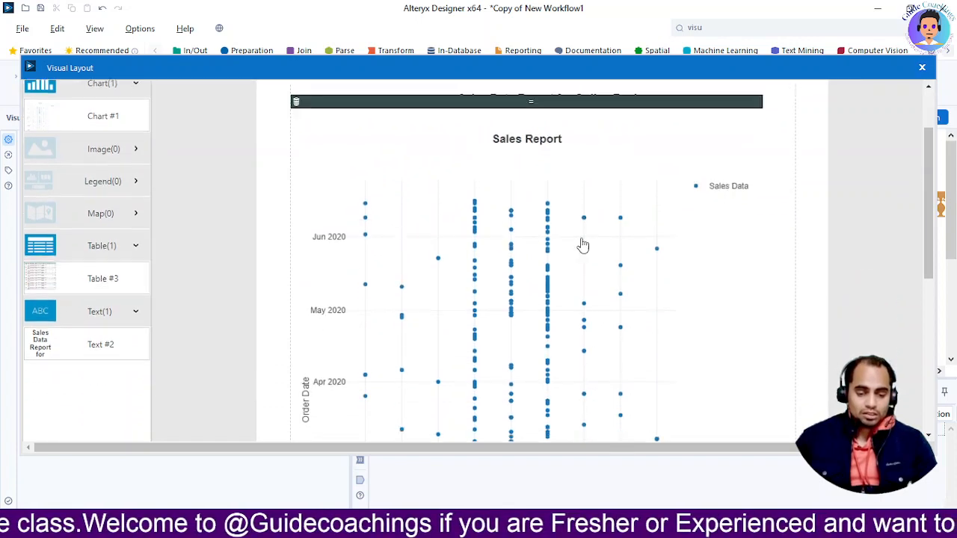
scroll(174, 194, "up", 3)
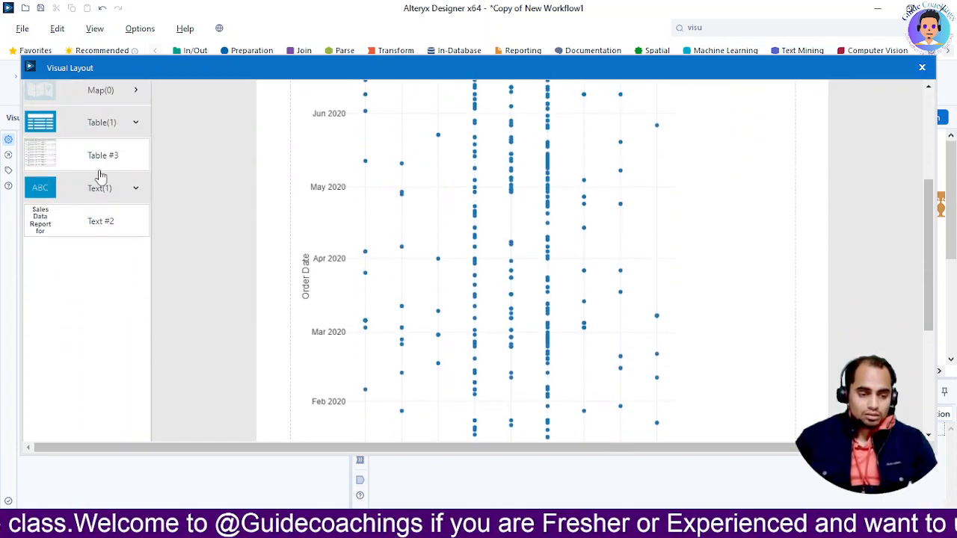
left_click_drag(70, 162, 453, 396)
scroll(681, 348, "down", 5)
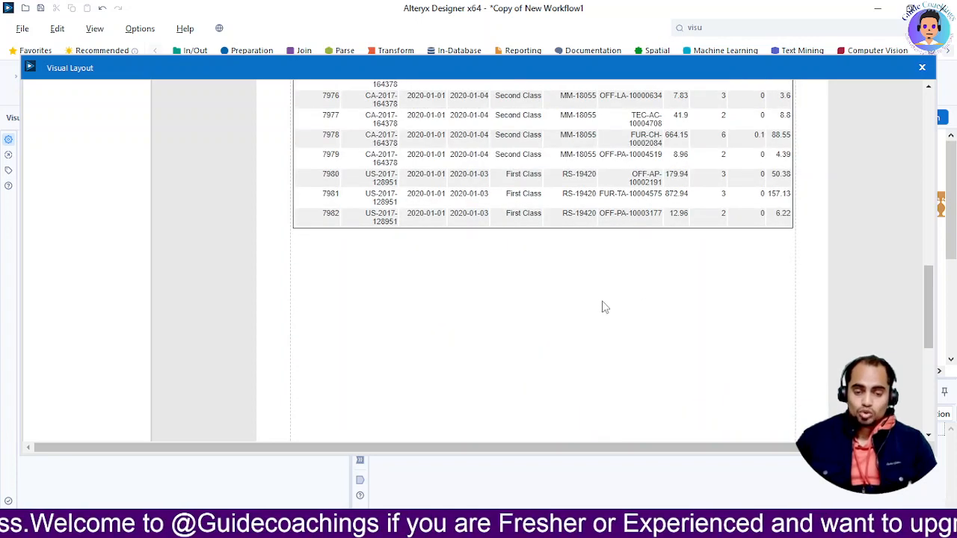
scroll(878, 241, "up", 2)
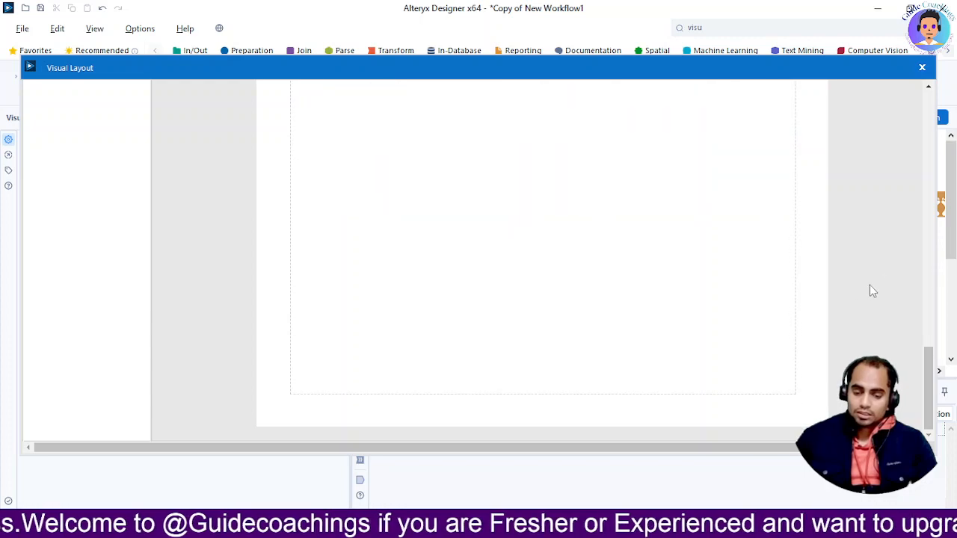
Step: Close the layout manager and rerun the workflow with the new report layout
left_click(921, 68)
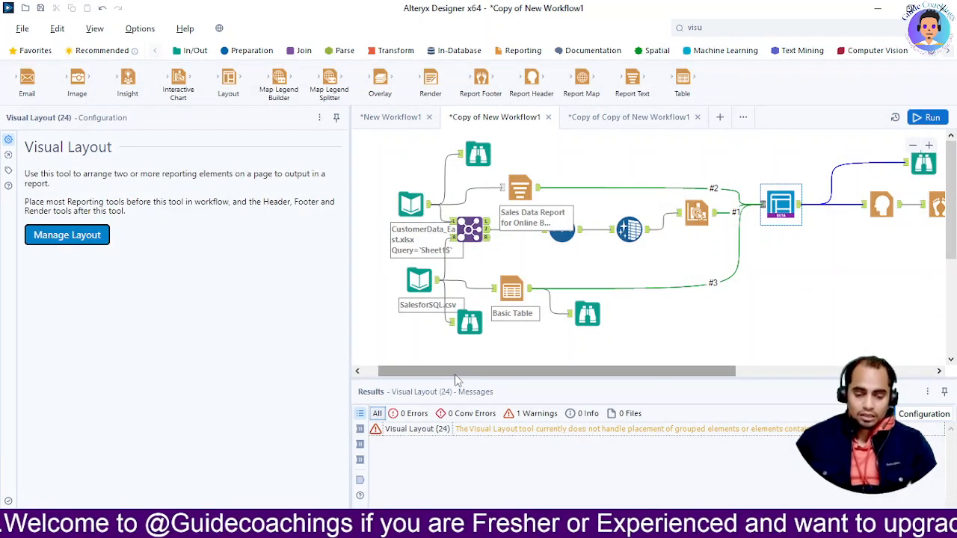
left_click_drag(461, 372, 557, 372)
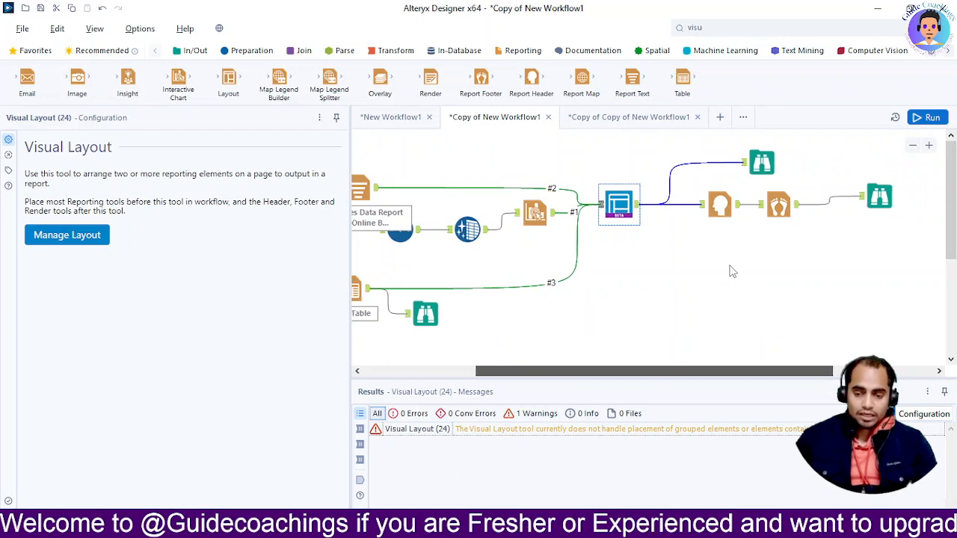
left_click(761, 165)
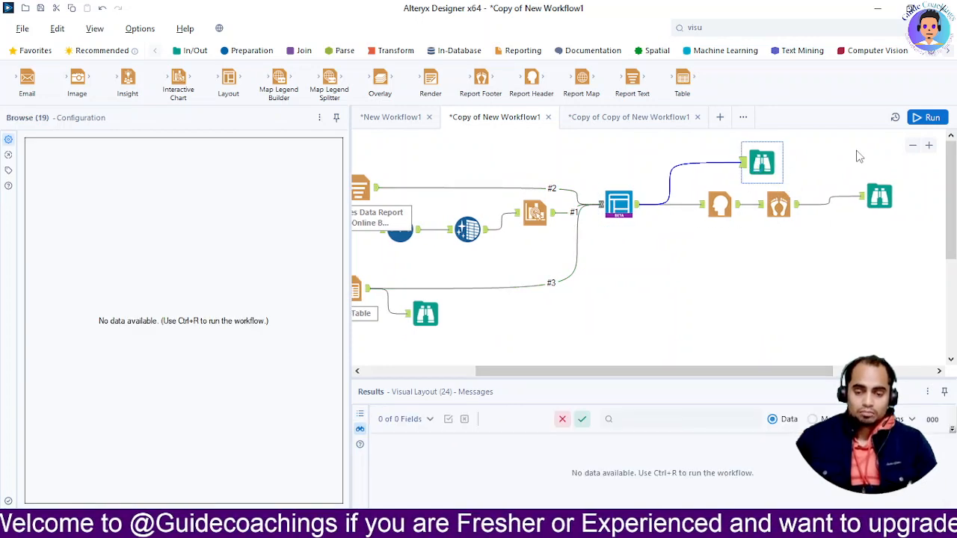
left_click(929, 120)
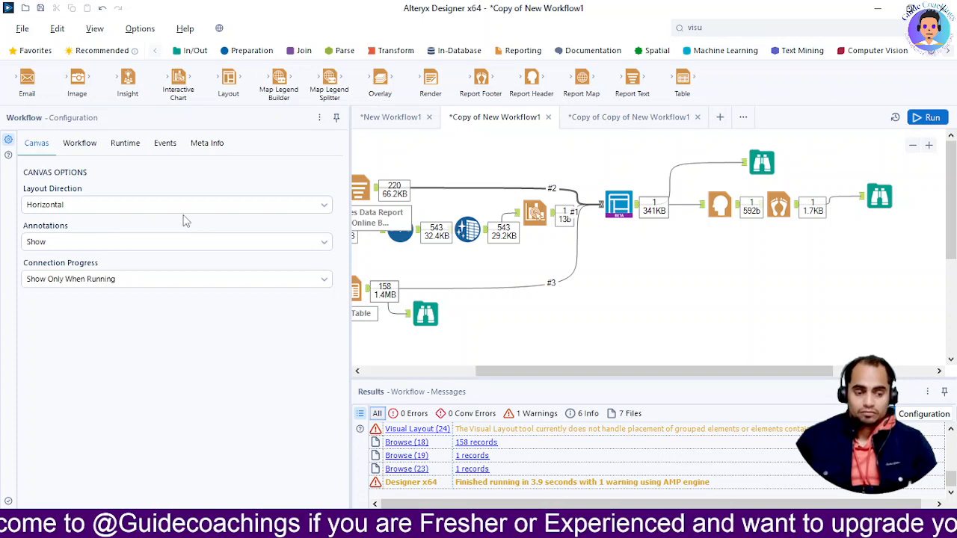
Step: Review the title, chart and table of the report in the Browse tool connected to the Visual Layout output
left_click(761, 163)
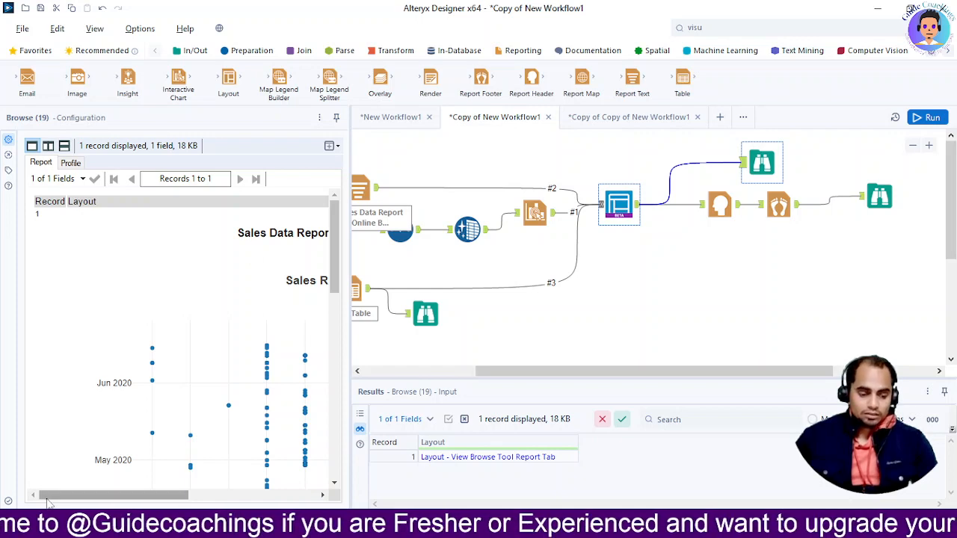
left_click_drag(51, 495, 145, 503)
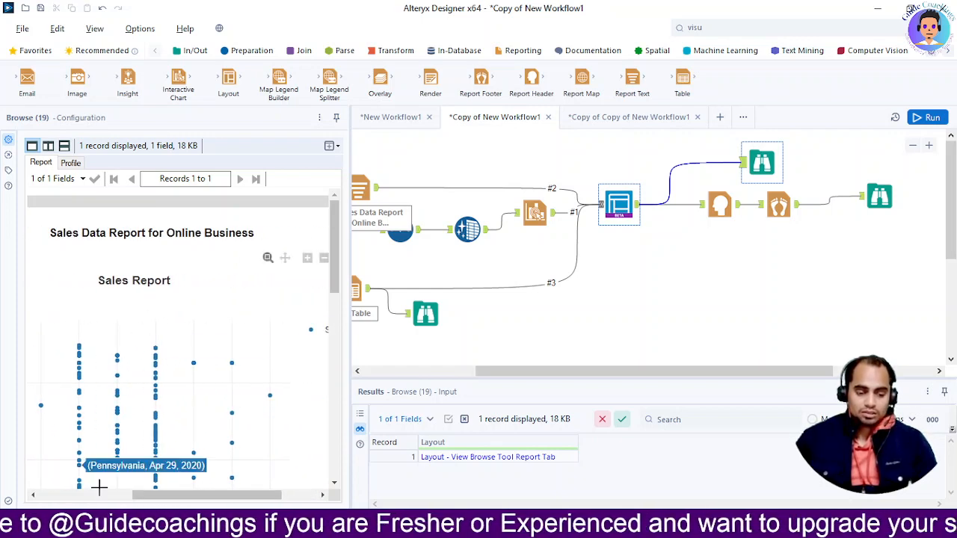
left_click_drag(334, 261, 303, 447)
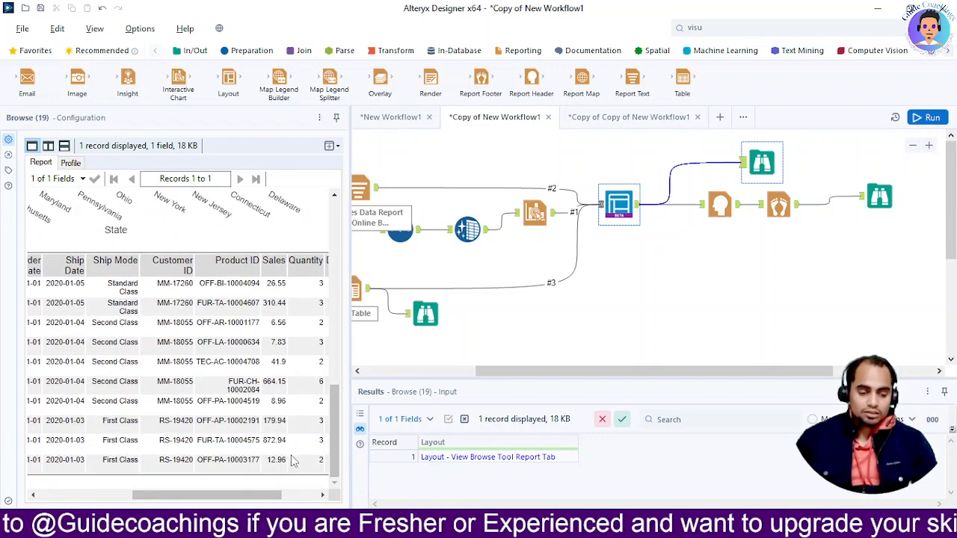
left_click_drag(173, 495, 155, 502)
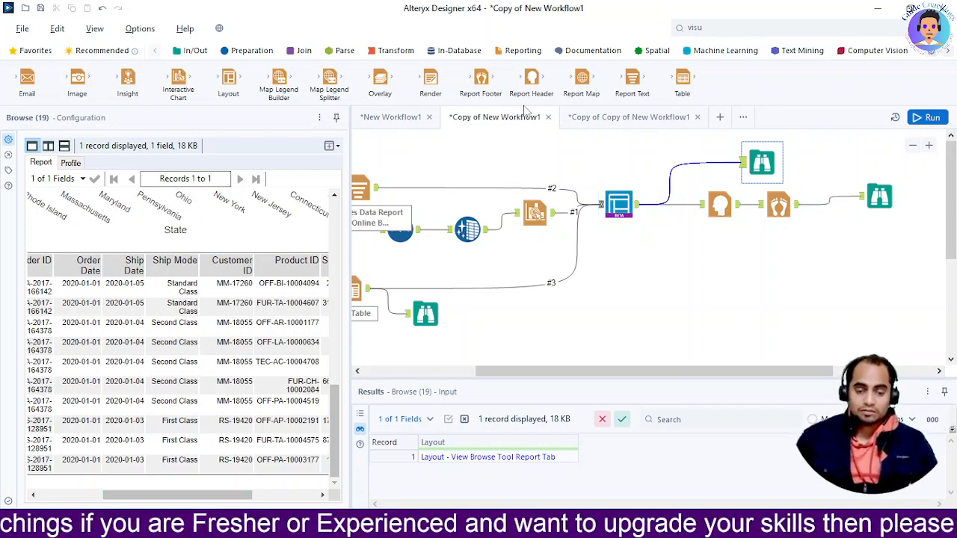
Step: Change the Report Header tool's report title to "SAles Report" and check its custom logo image setting
left_click(721, 209)
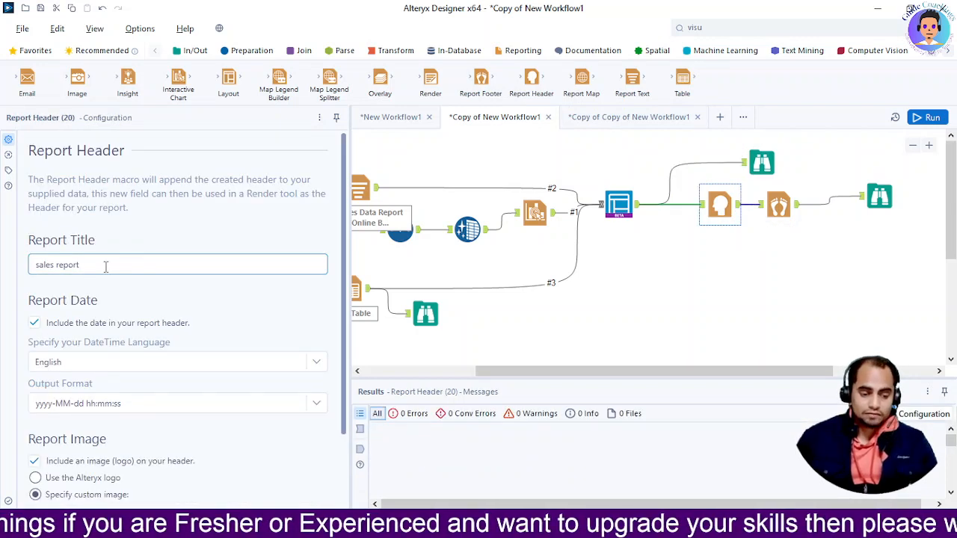
left_click_drag(105, 267, 16, 275)
type("SA")
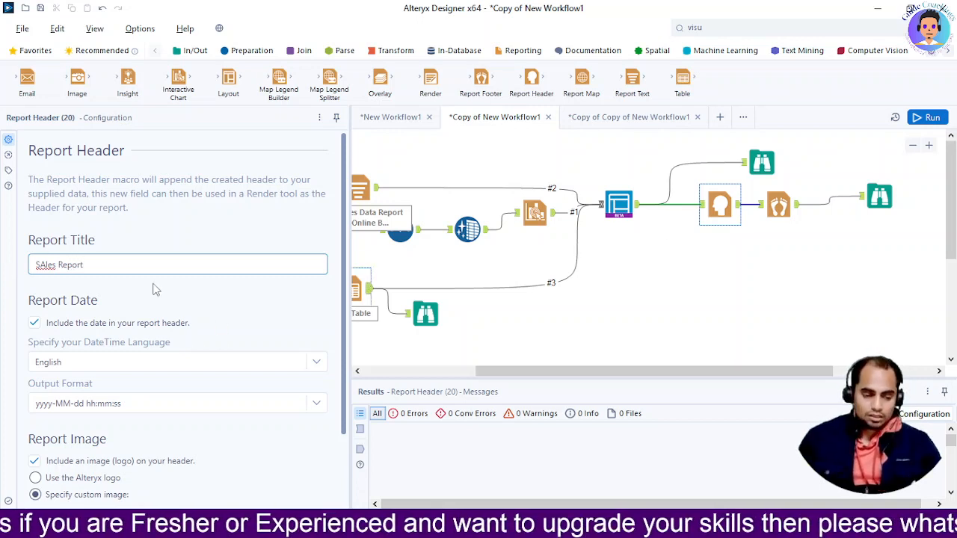
scroll(148, 381, "down", 2)
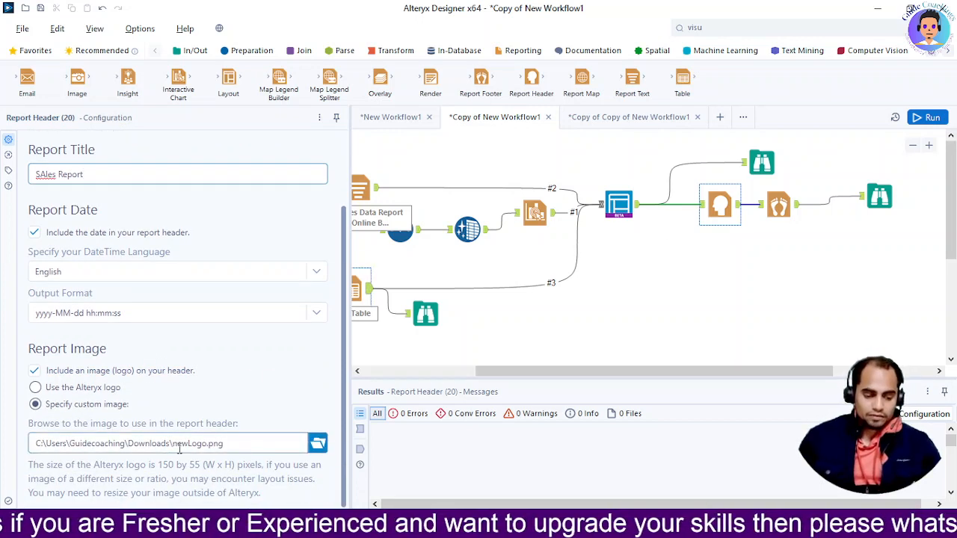
Step: Replace the Report Footer tool's copyright text with "All rights are resereved for GuideCoachings"
left_click(774, 212, "ctrl")
left_click(774, 212)
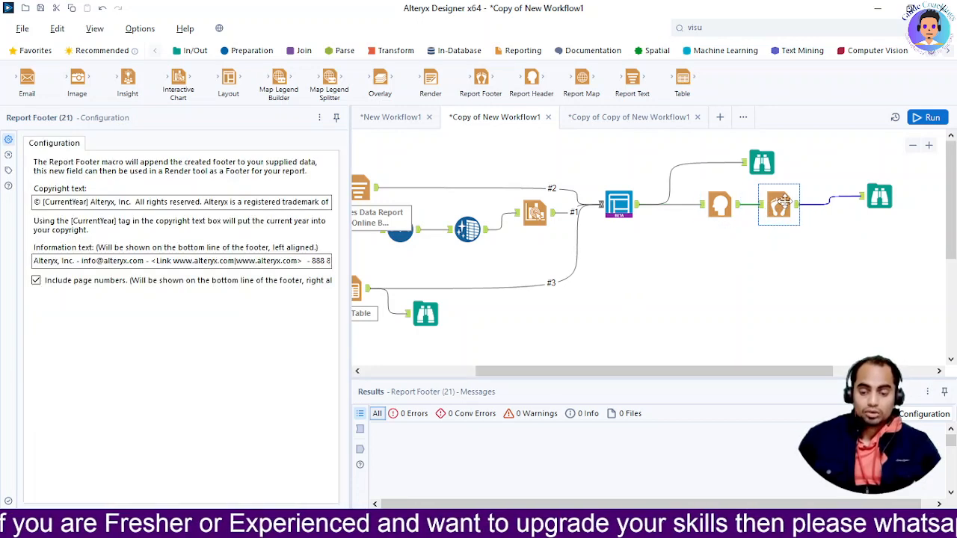
left_click(93, 202)
key("ctrl+a")
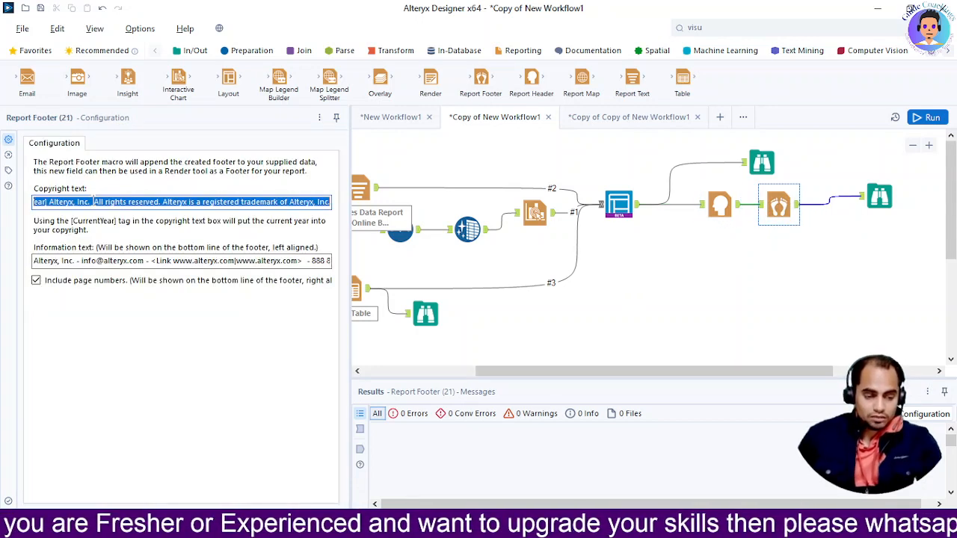
type("A")
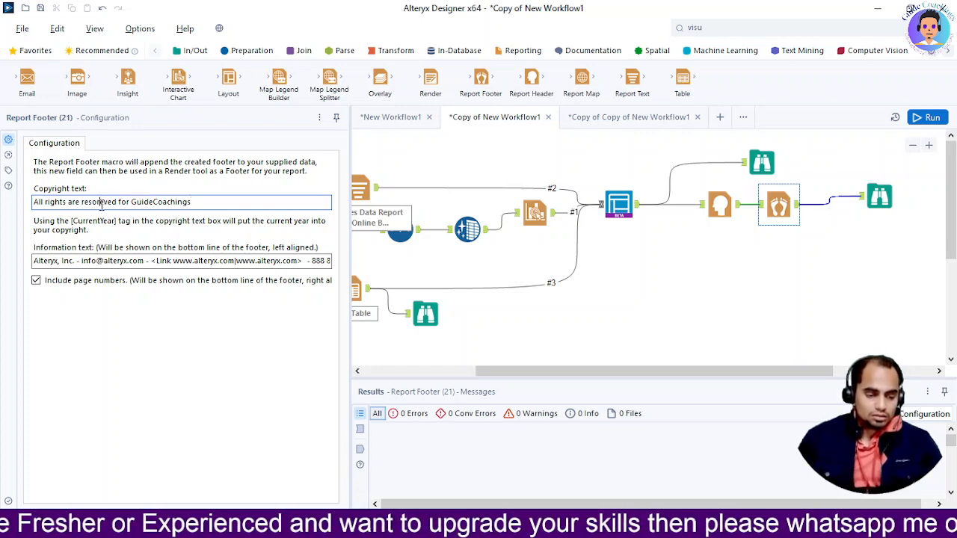
key("BackSpace")
key("BackSpace")
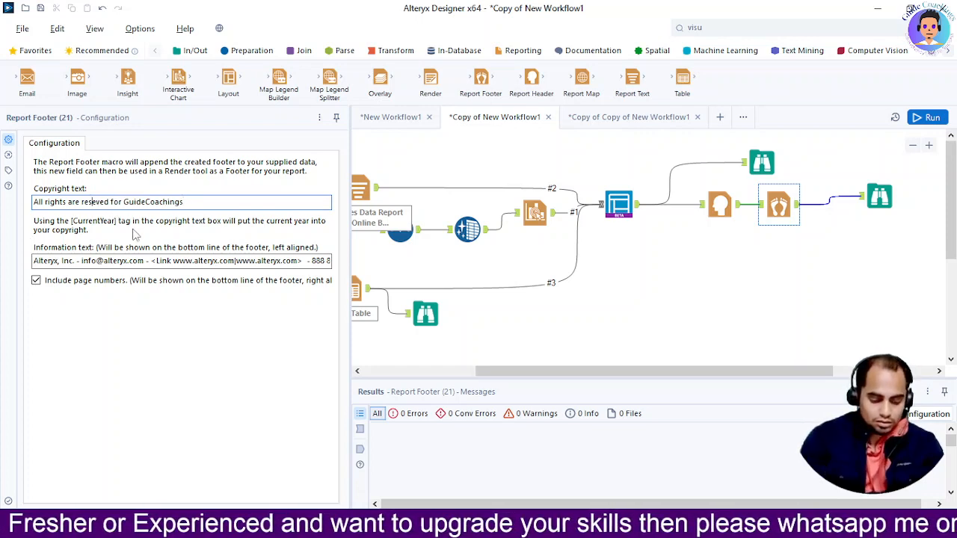
type("er")
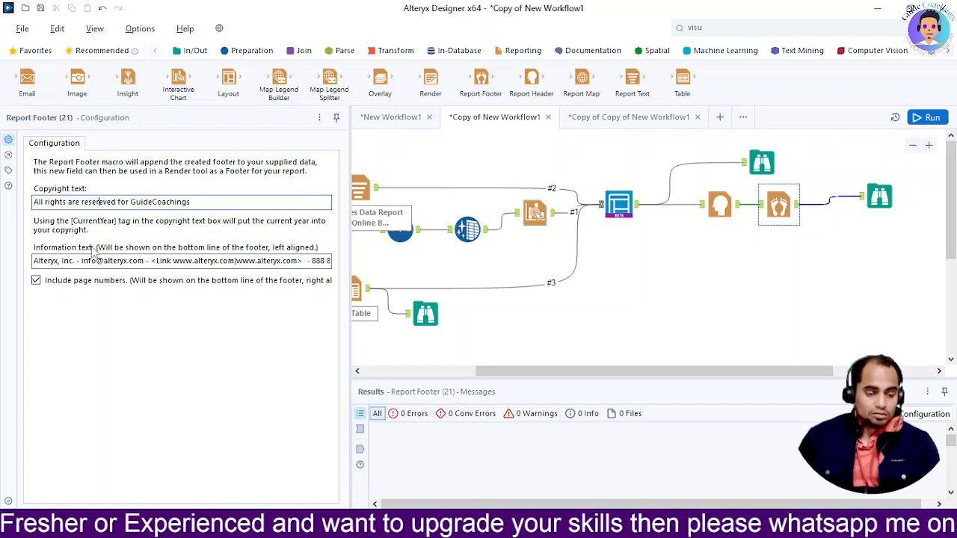
Step: Replace the Report Footer tool's information text with "Thanks for Subscribing"
left_click(79, 260)
key("ctrl+a")
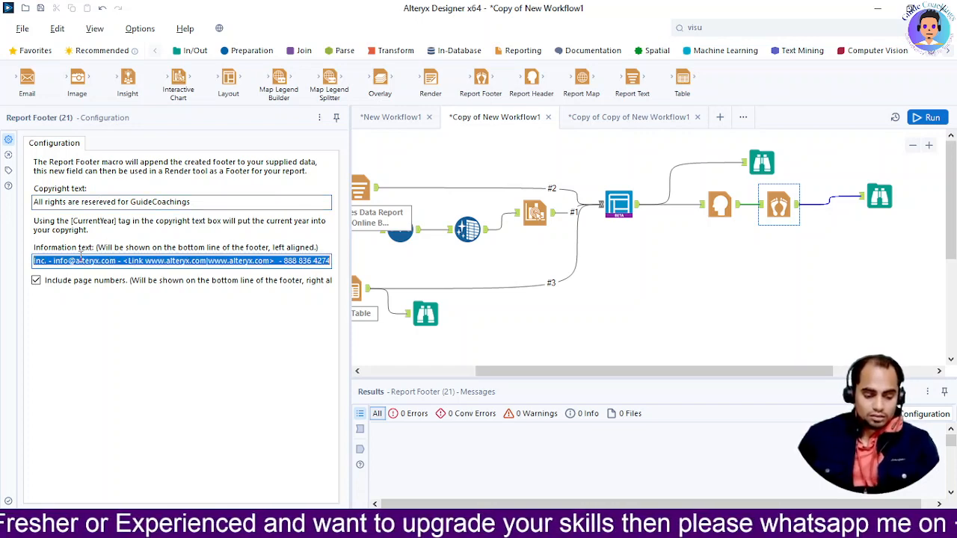
type("Thanks for Subscribing")
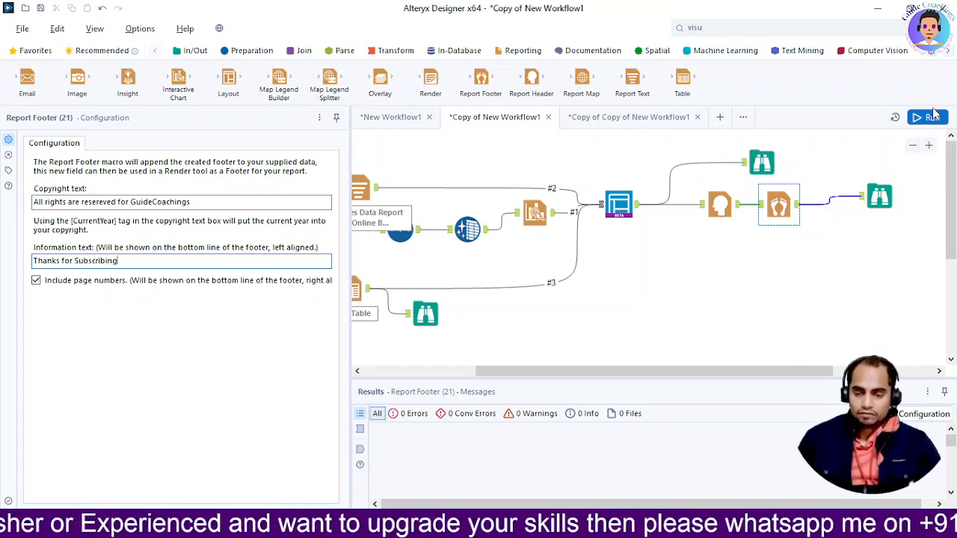
Step: Rerun the workflow with the updated report header and footer settings
left_click(874, 200)
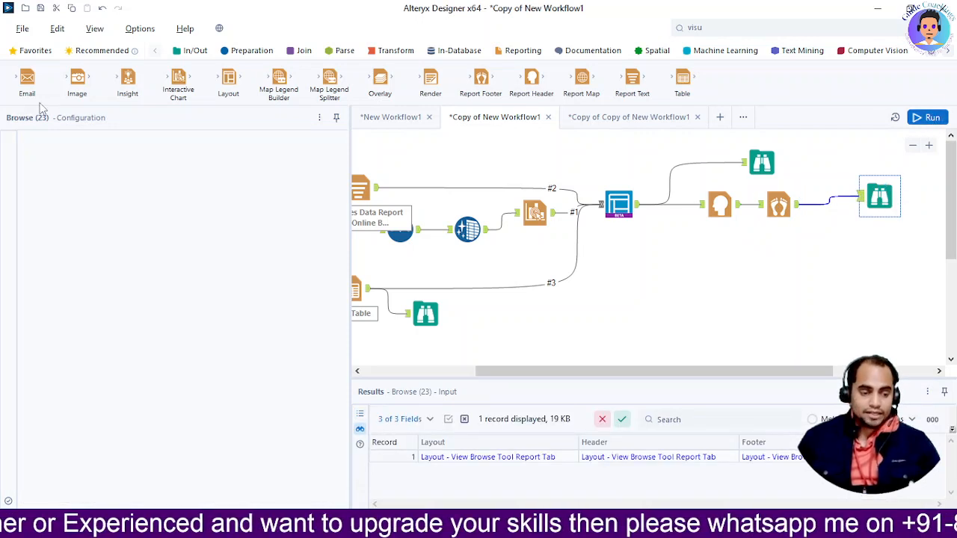
left_click(31, 54)
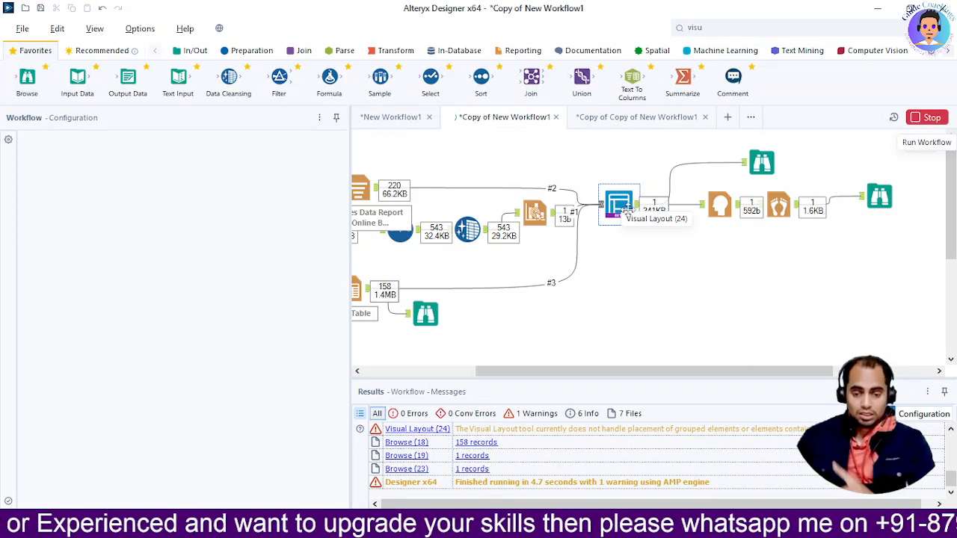
left_click(614, 211)
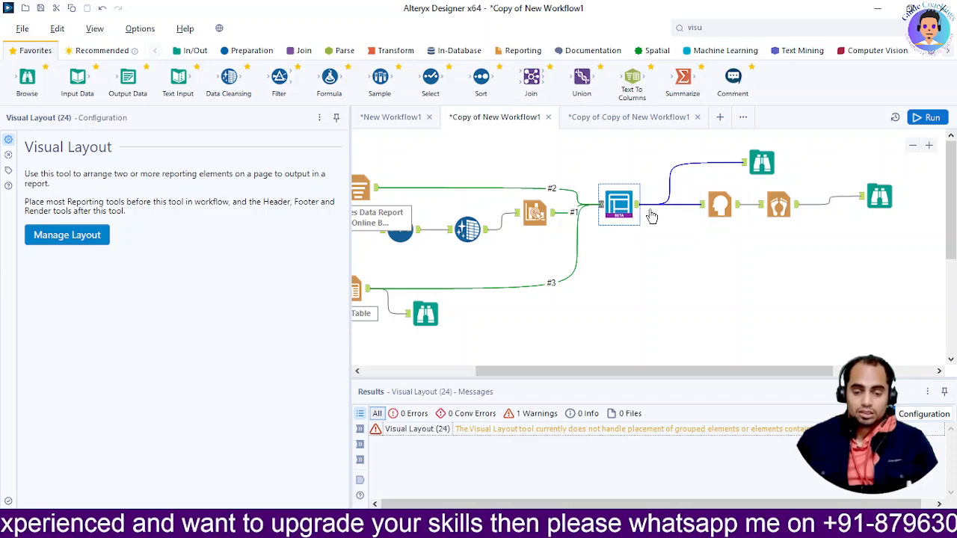
left_click(880, 199)
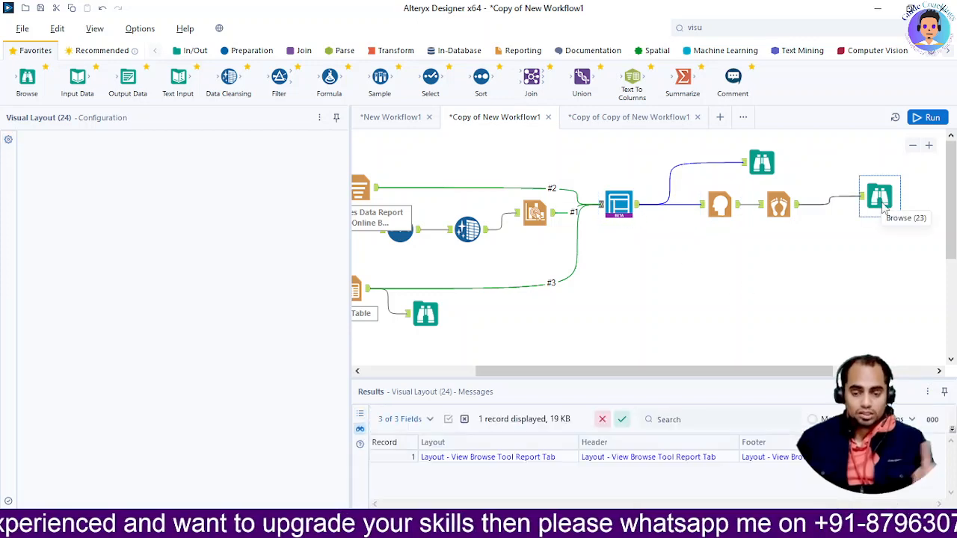
left_click(932, 118)
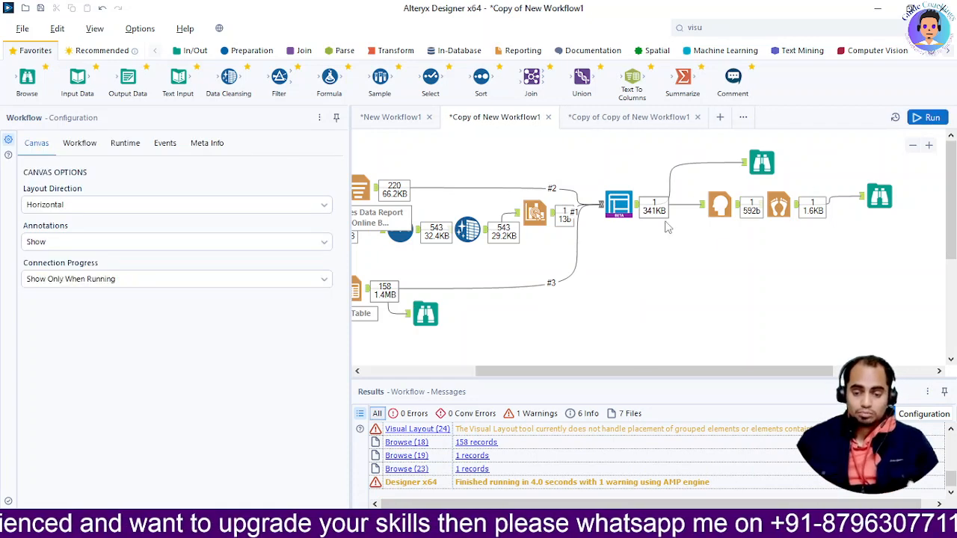
Step: Review the layout, header and footer columns of the report in the Browse tool after the Report Footer
left_click(879, 196)
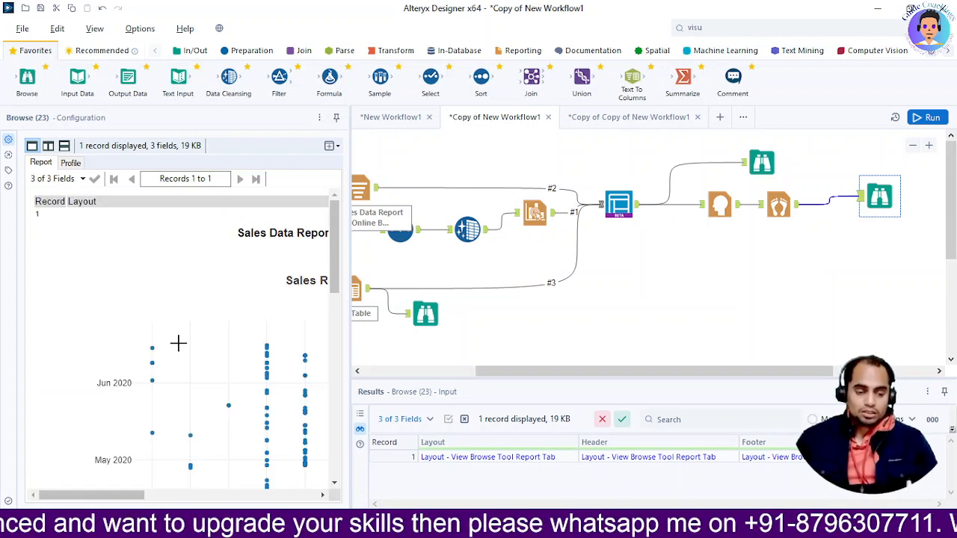
left_click_drag(64, 495, 215, 502)
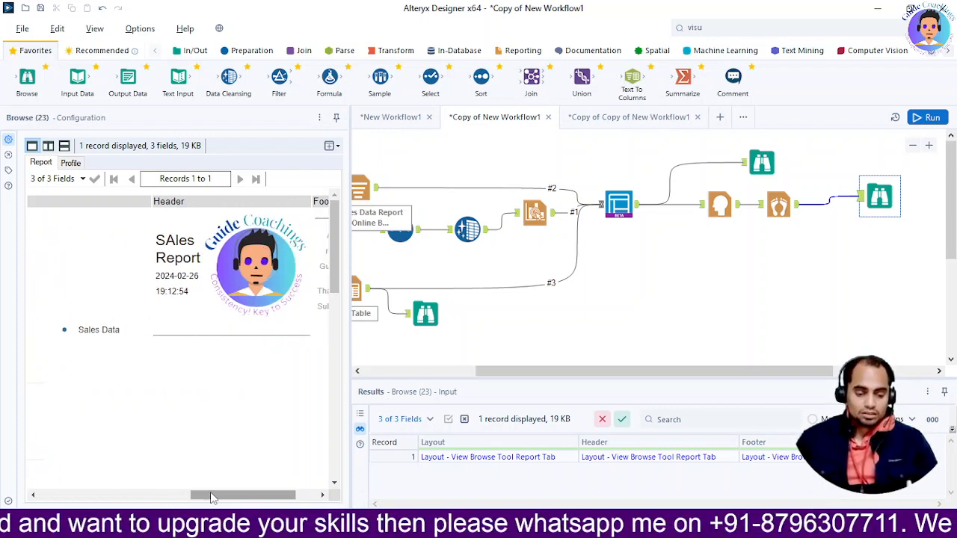
left_click_drag(212, 497, 254, 500)
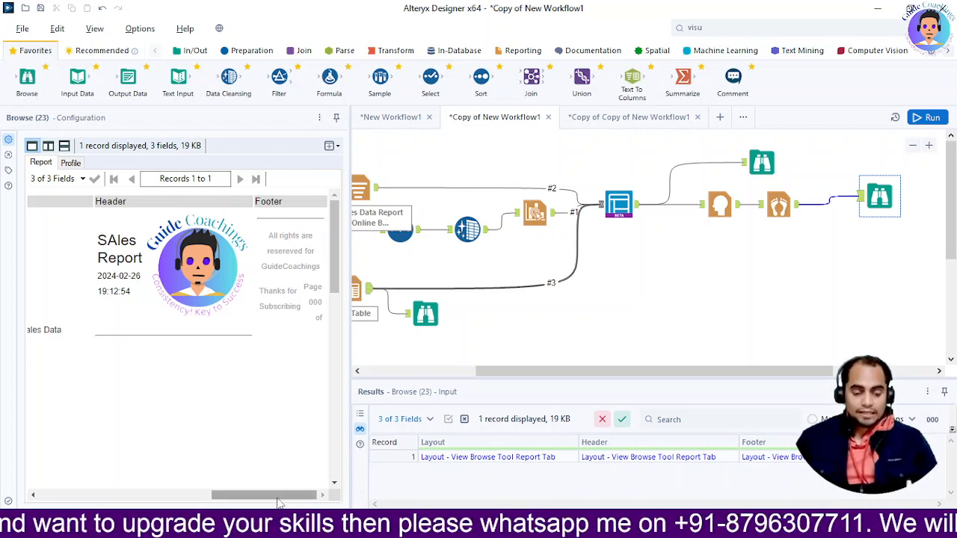
left_click_drag(277, 498, 160, 499)
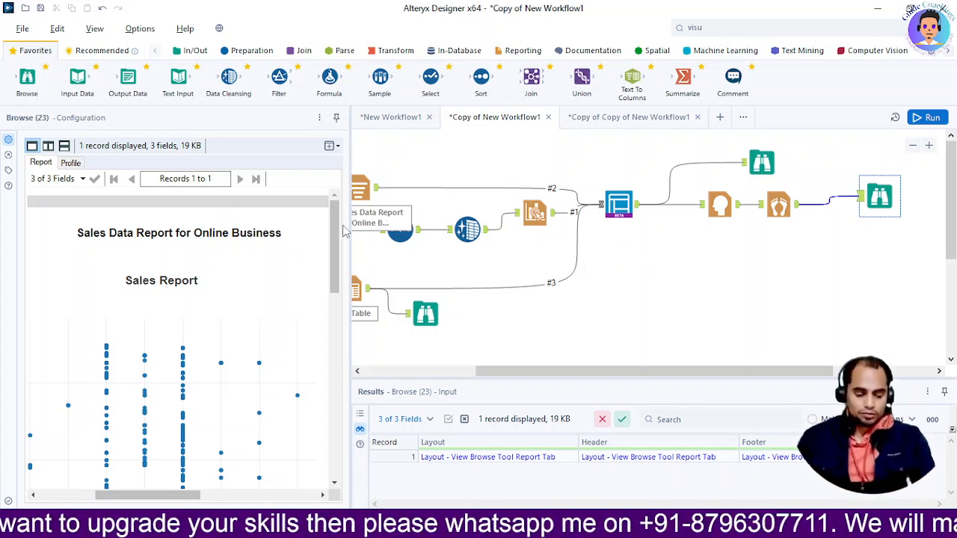
Step: Switch to the presentation slide on designing reports with the Render tool, read it, and return to Alteryx Designer
key("alt+Tab")
key("alt+Tab")
key("Tab")
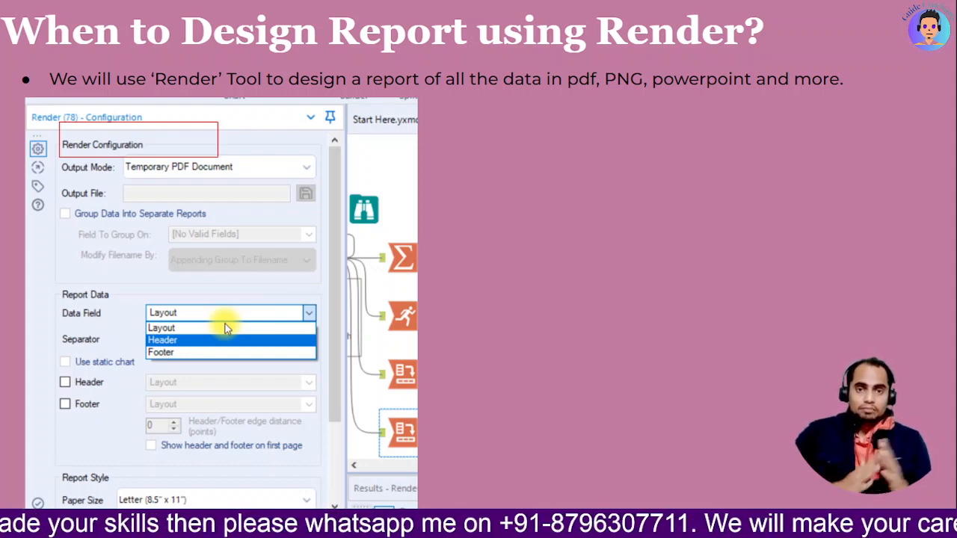
key("alt+Tab")
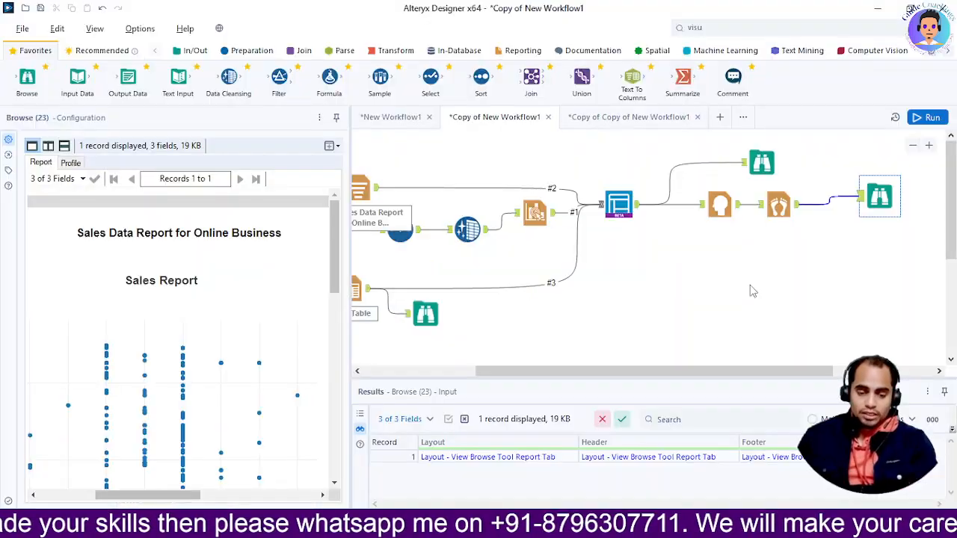
Step: Open the "Copy of Copy of New Workflow1" workflow and review its report header and footer in the final Browse tool
left_click(615, 119)
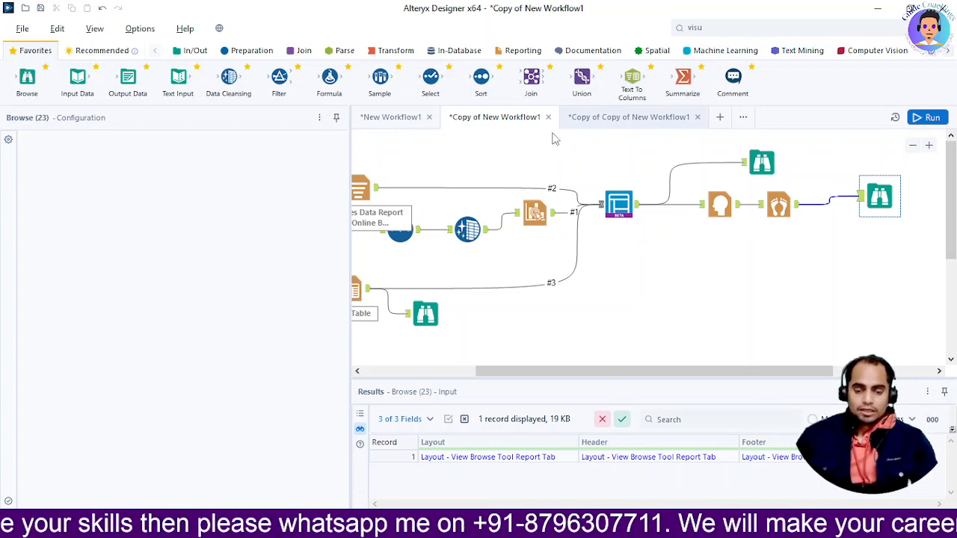
left_click(620, 120)
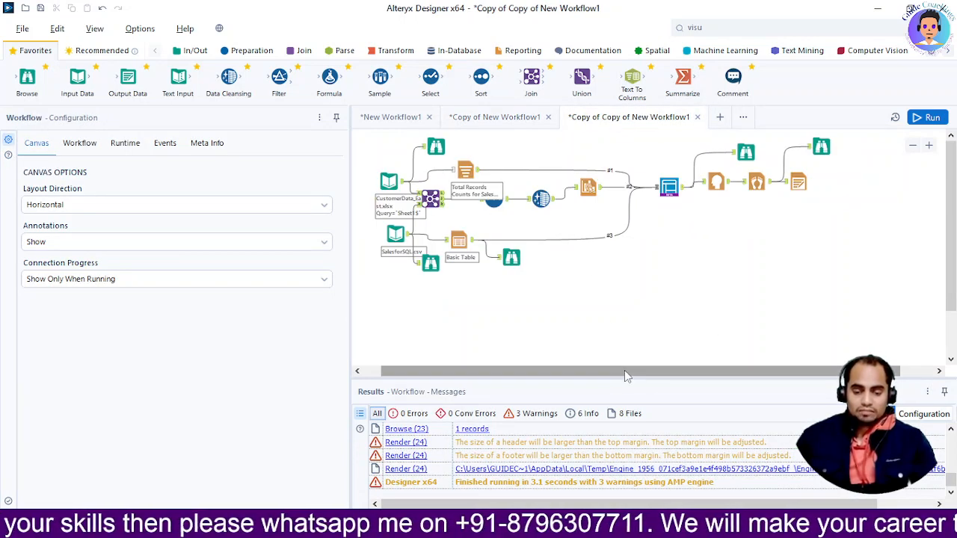
left_click_drag(624, 372, 636, 371)
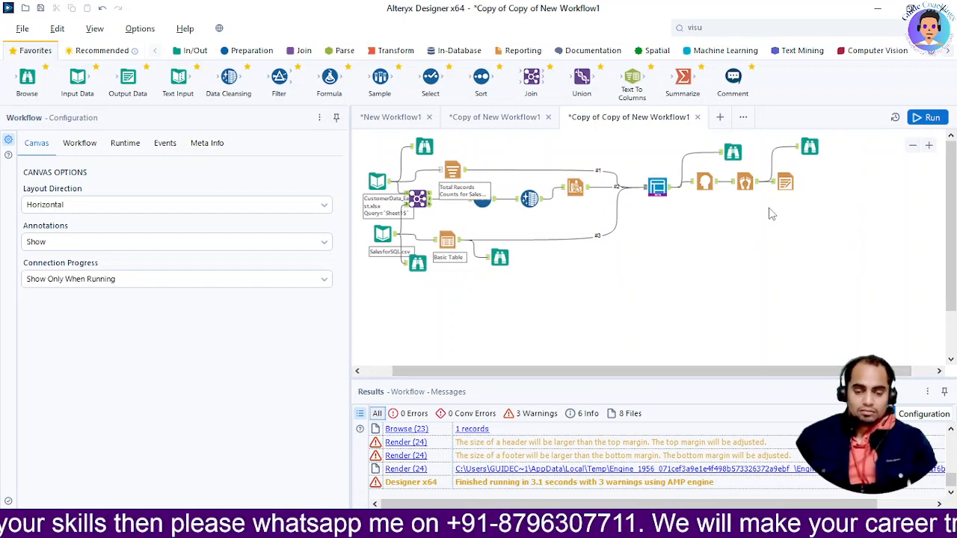
left_click(809, 147)
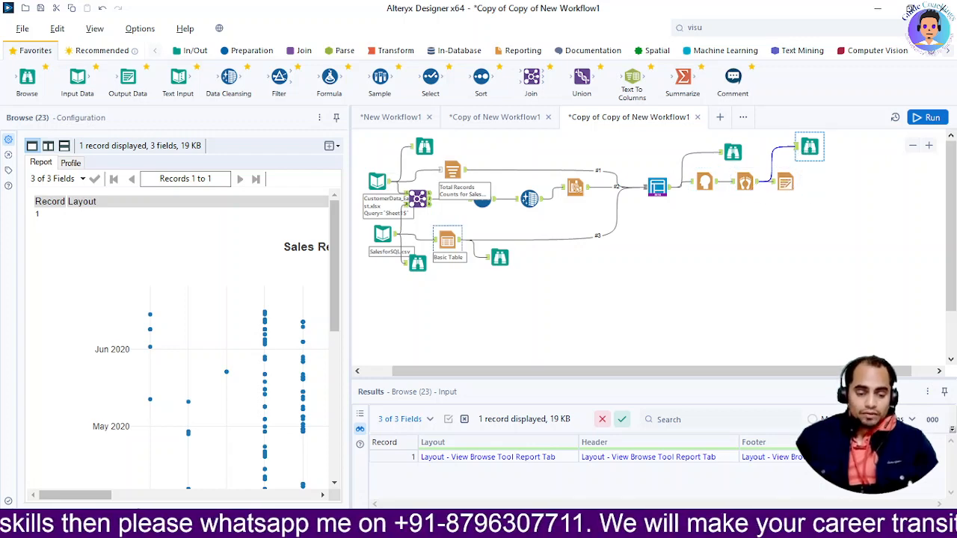
left_click_drag(91, 503, 291, 502)
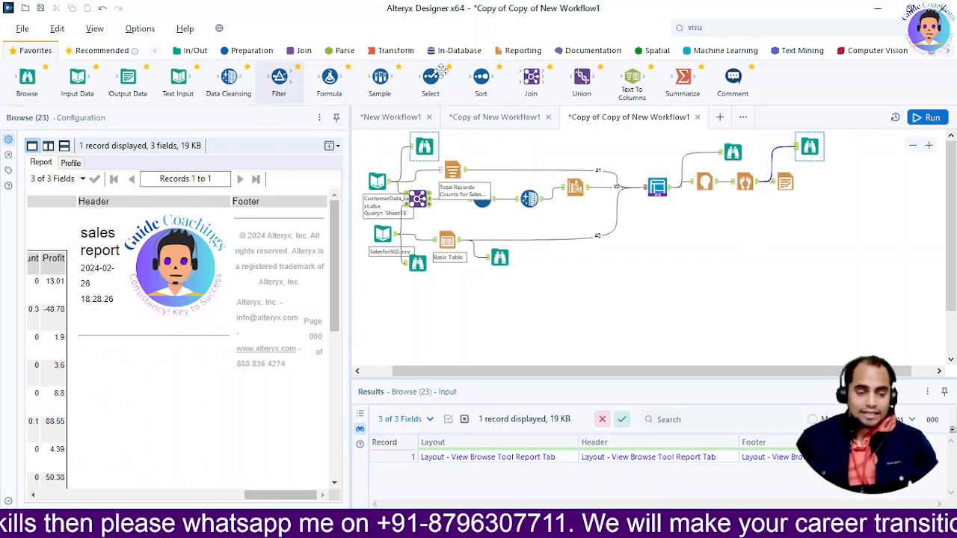
Step: Open the Render tool's configuration and choose the Header field for the report header and the Footer field for the footer
left_click(518, 51)
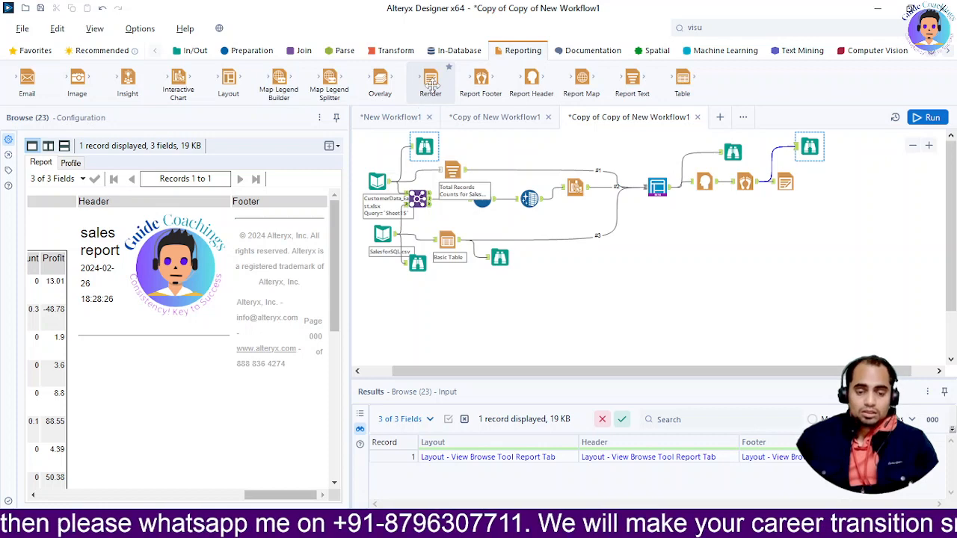
left_click(781, 187)
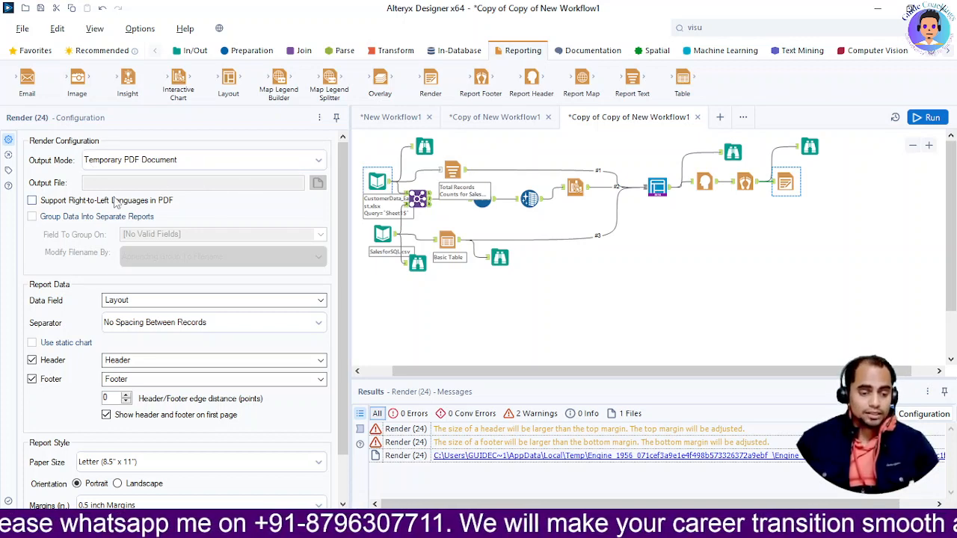
left_click(33, 202)
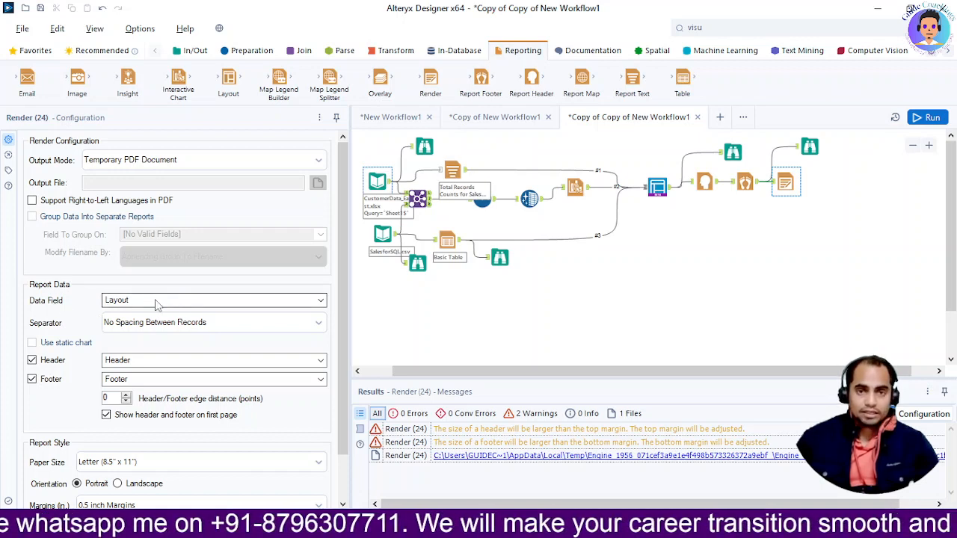
left_click(127, 361)
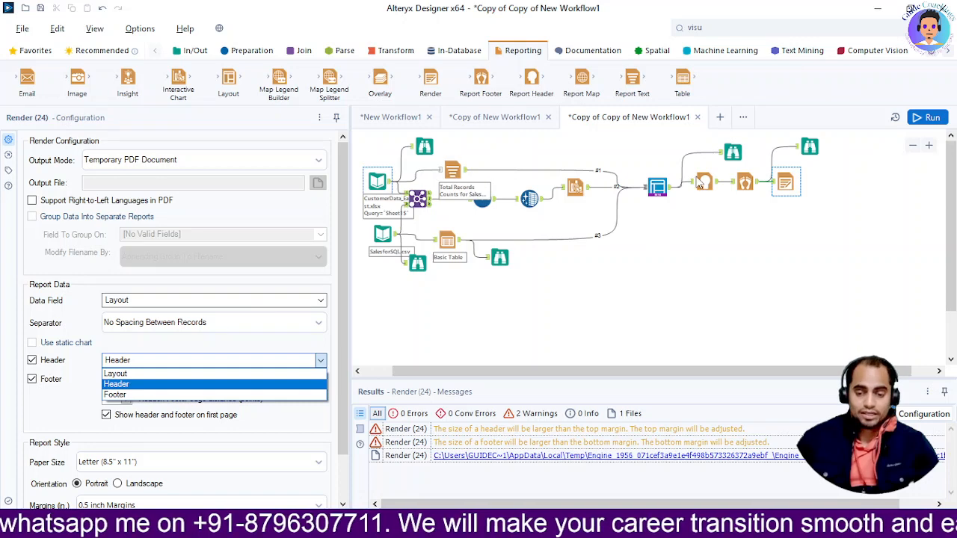
left_click(124, 385)
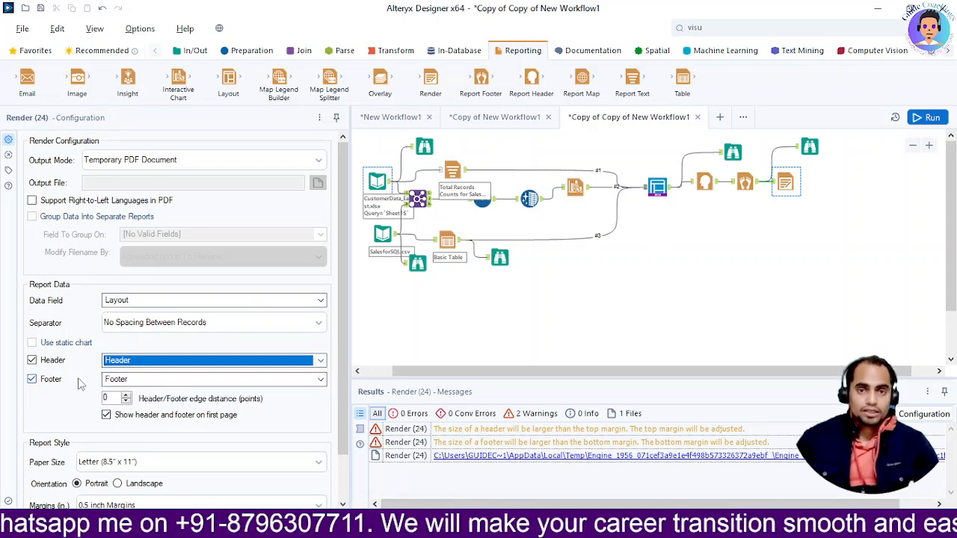
left_click(142, 379)
left_click(139, 381)
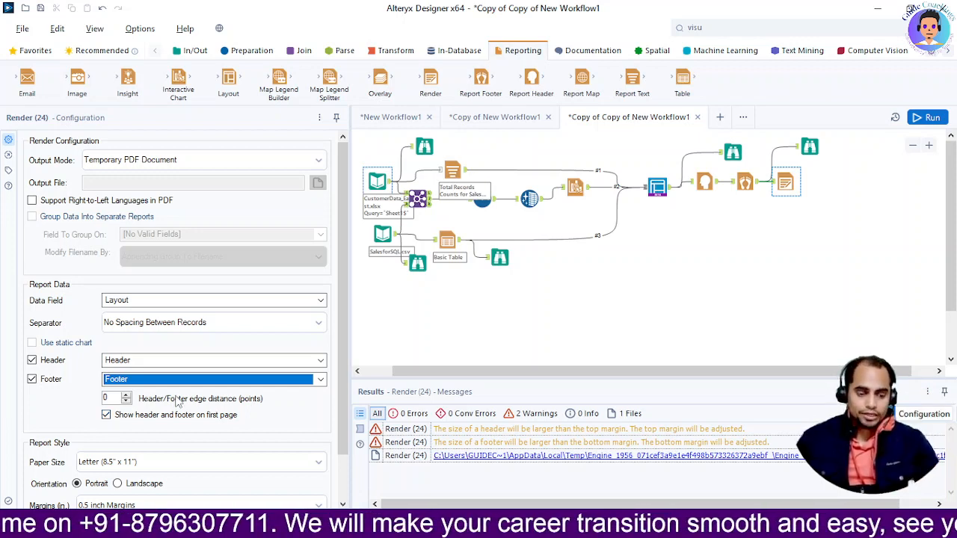
Step: Look through the paper sizes available in the Render tool's report style
scroll(176, 409, "down", 1)
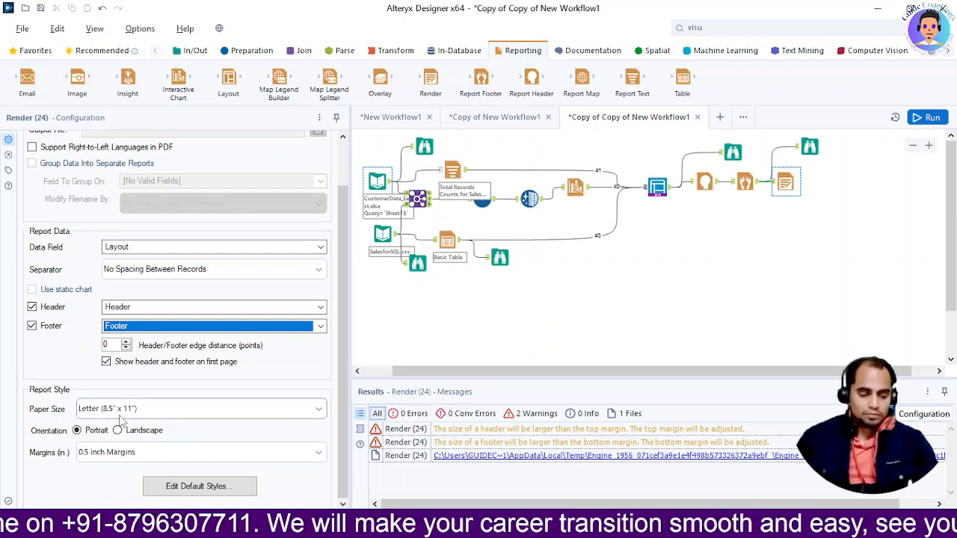
left_click(189, 410)
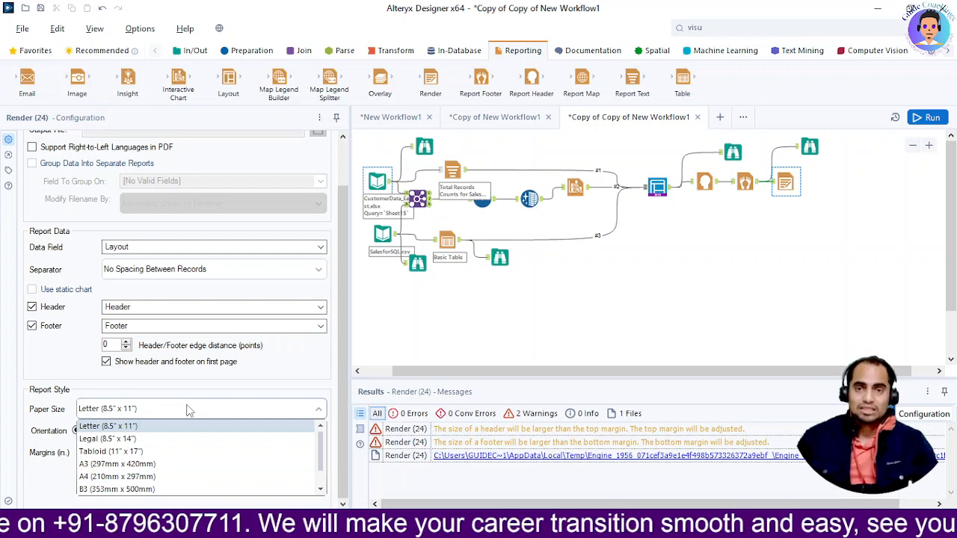
left_click(189, 410)
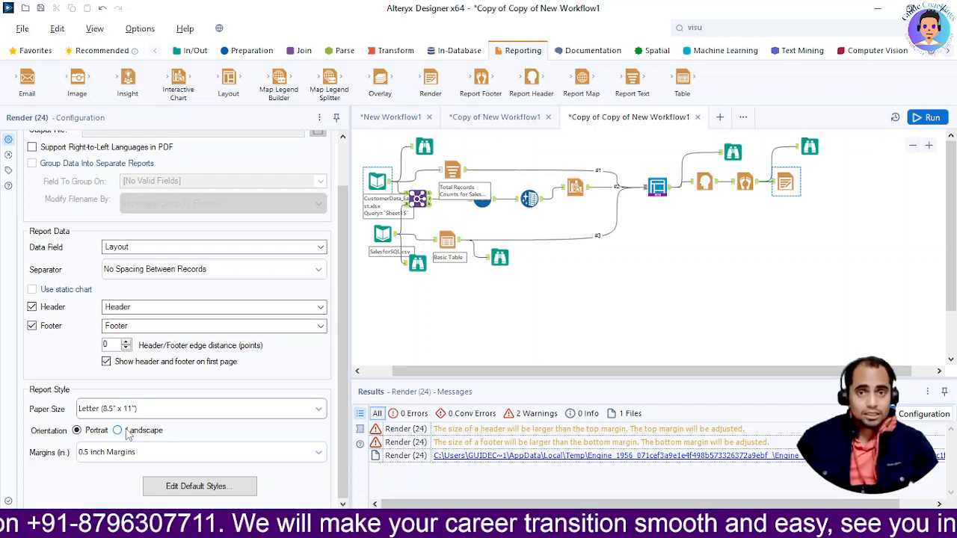
Step: Change the default text style font of the Render tool's report to Arial Black
left_click(199, 487)
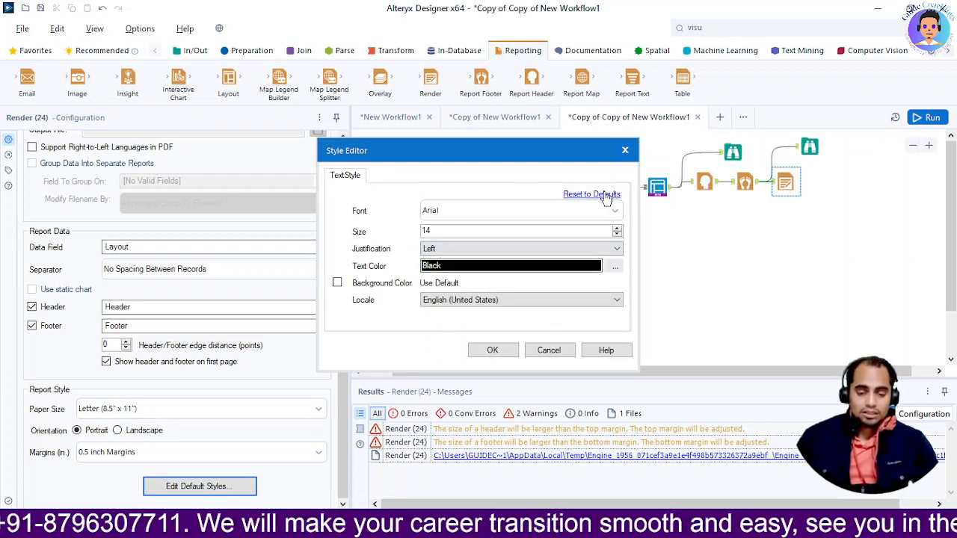
left_click(521, 214)
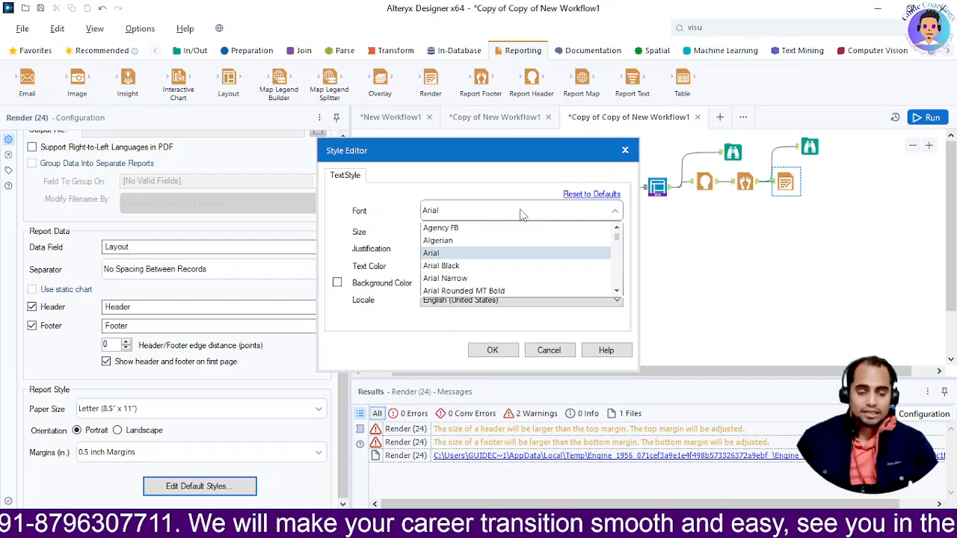
left_click(487, 267)
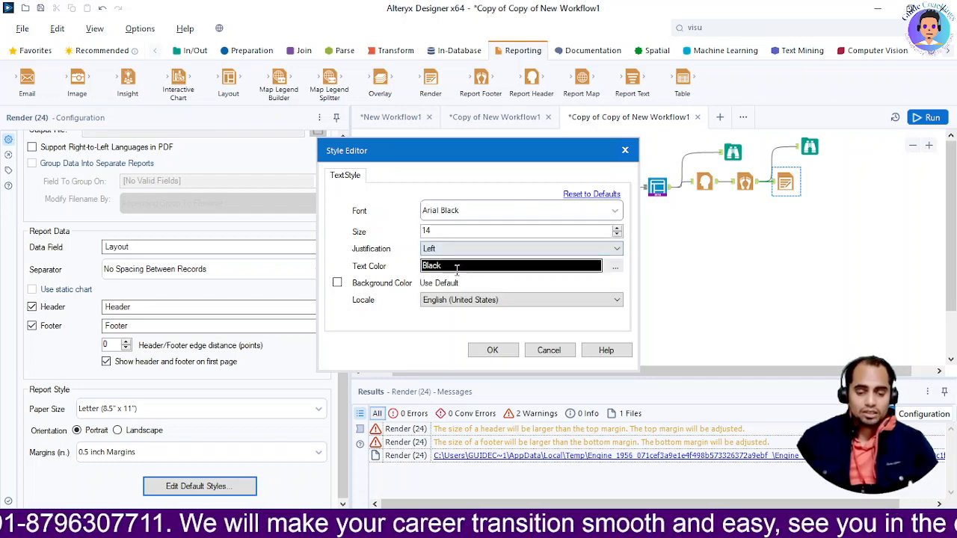
left_click(491, 349)
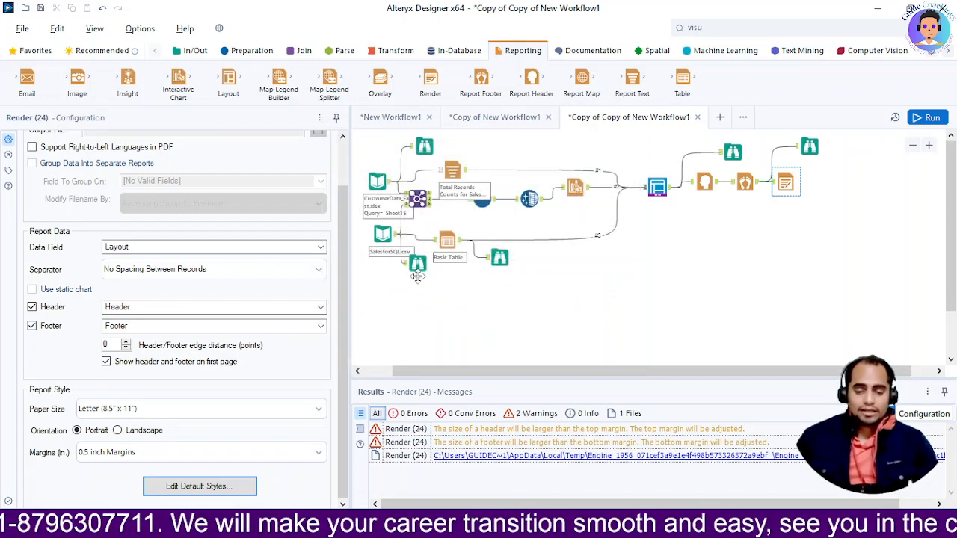
Step: Run the "Copy of Copy of New Workflow1" workflow to render the report
left_click(927, 117)
key("ctrl+r")
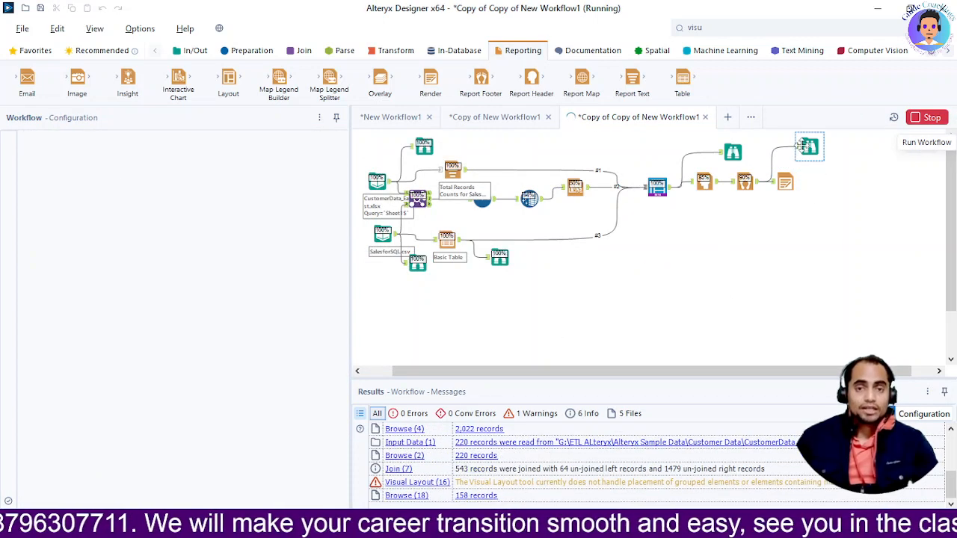
left_click(725, 248)
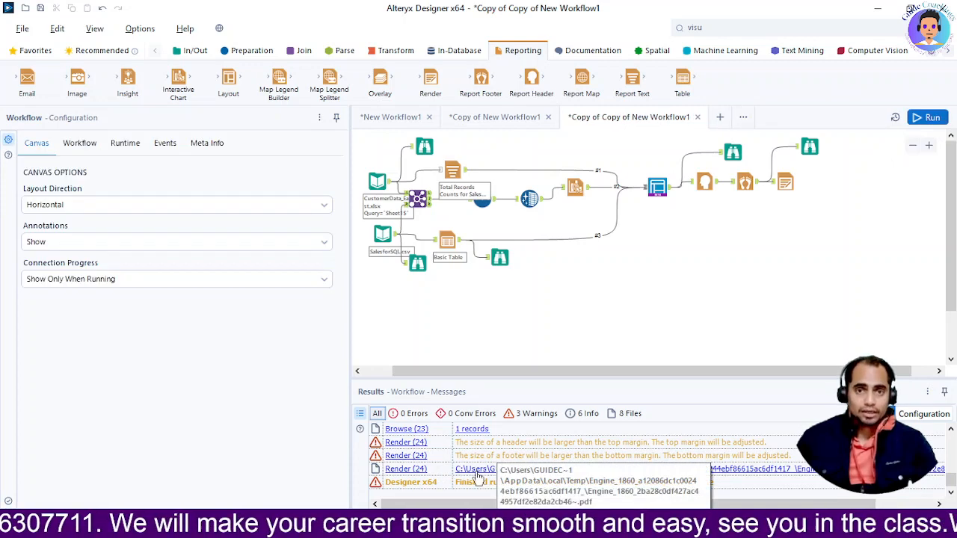
Step: Open the temporary PDF produced by the Render tool, check its header, chart, table and footer, and close it
left_click(476, 473)
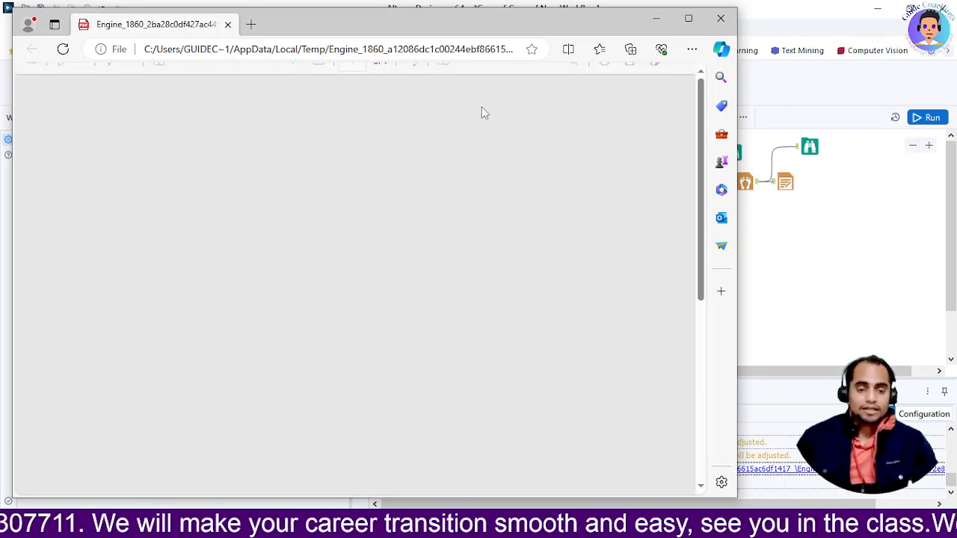
scroll(430, 298, "down", 3)
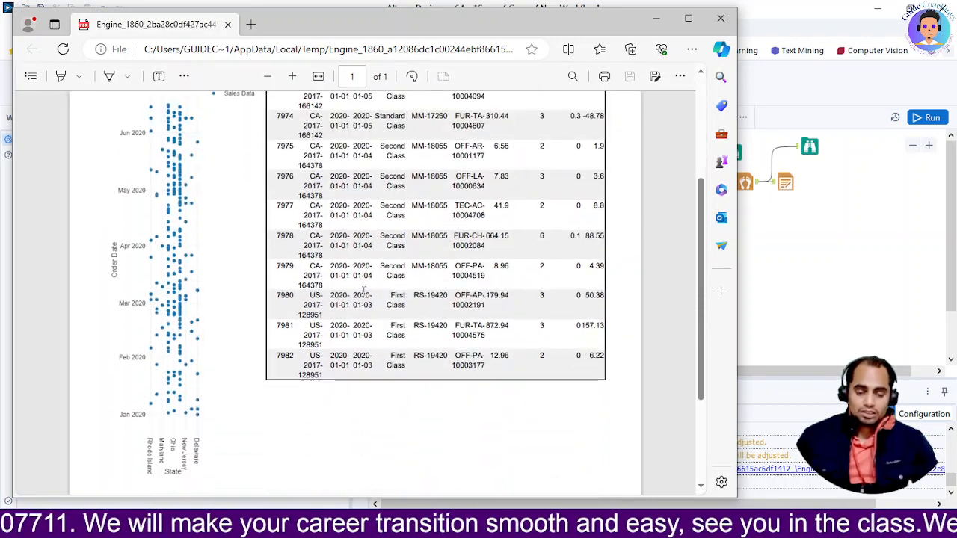
scroll(429, 299, "down", 2)
scroll(427, 301, "up", 6)
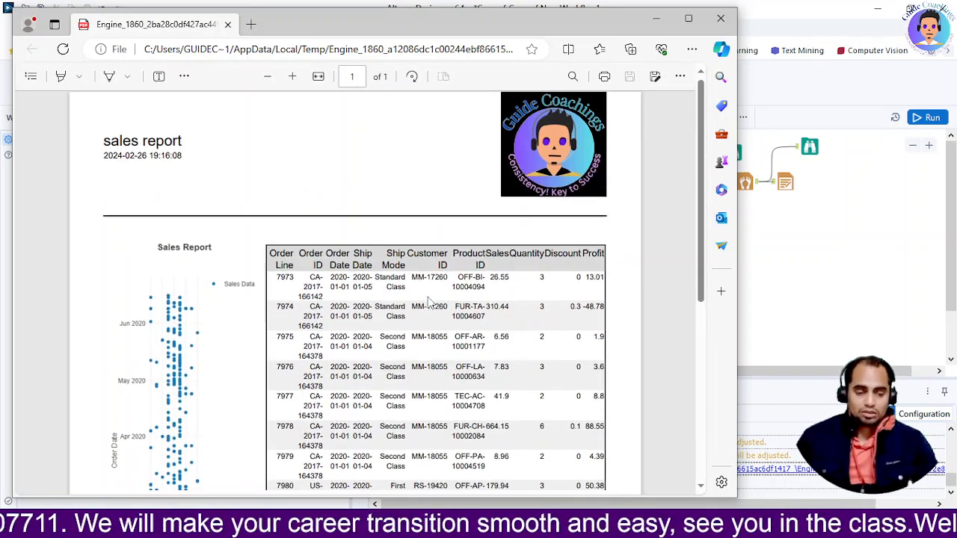
scroll(427, 302, "down", 6)
left_click(720, 18)
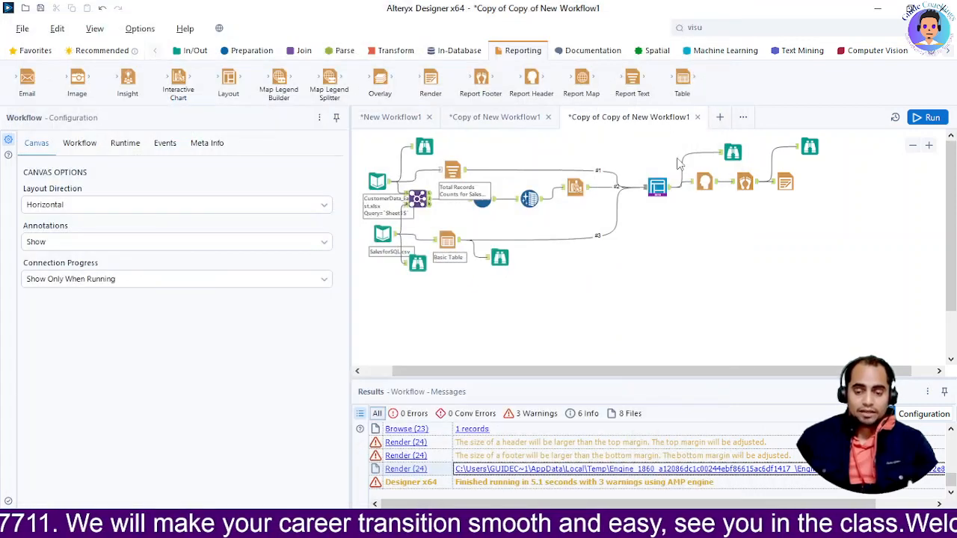
Step: Switch to the "Copy of New Workflow1" workflow and add a Render tool connected after the Report Footer tool
left_click(657, 188)
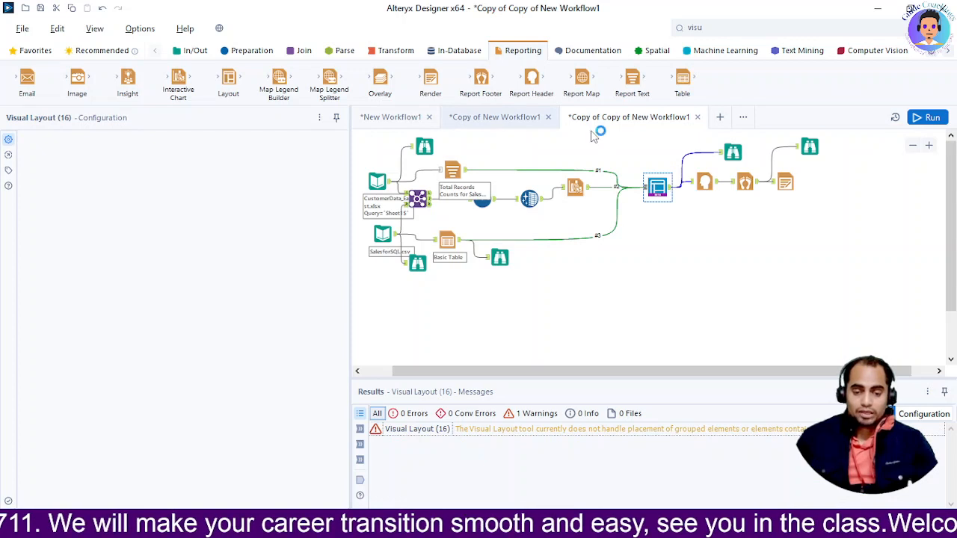
left_click(495, 118)
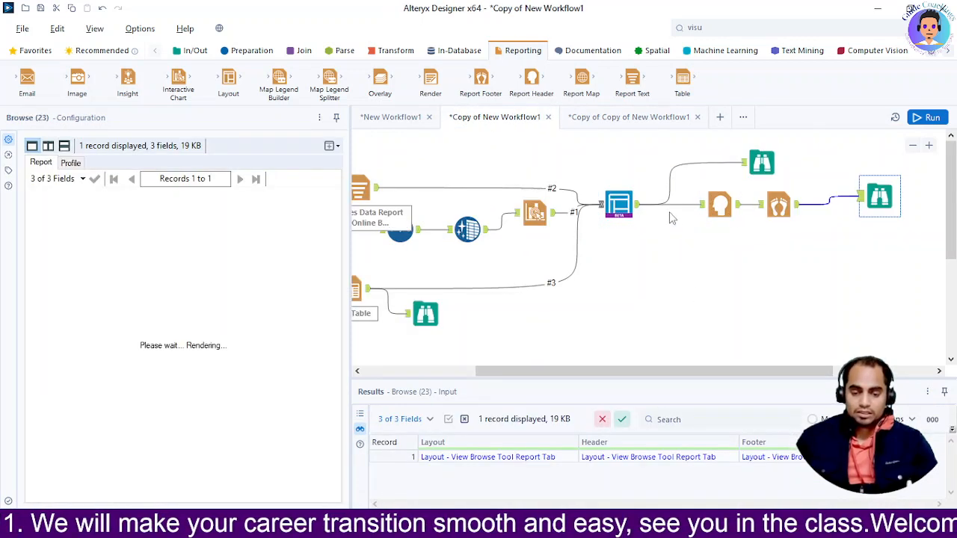
left_click(731, 196)
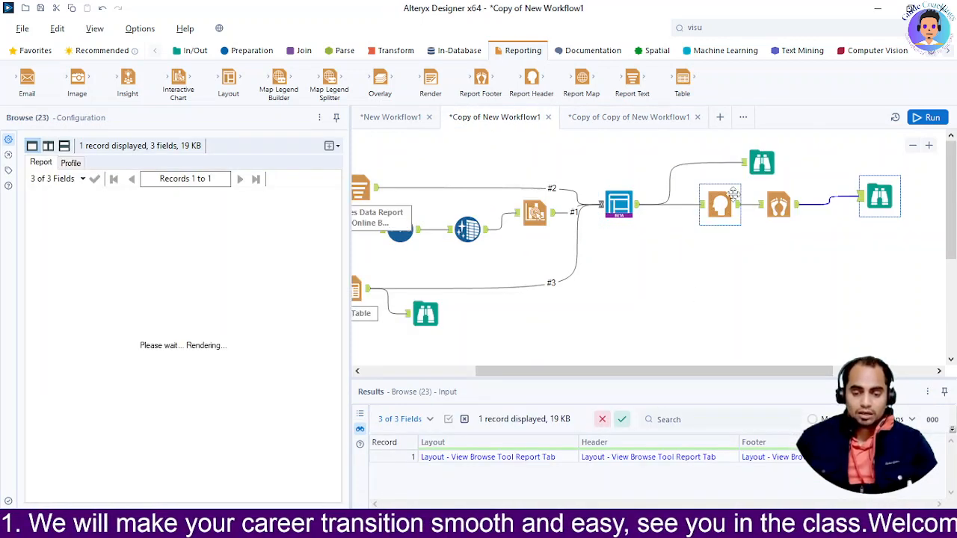
left_click(634, 113)
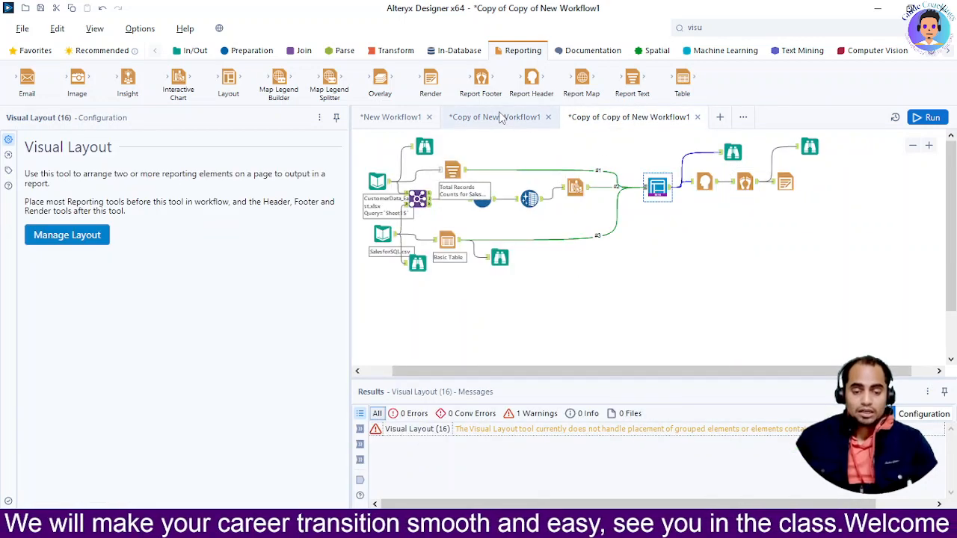
left_click(494, 117)
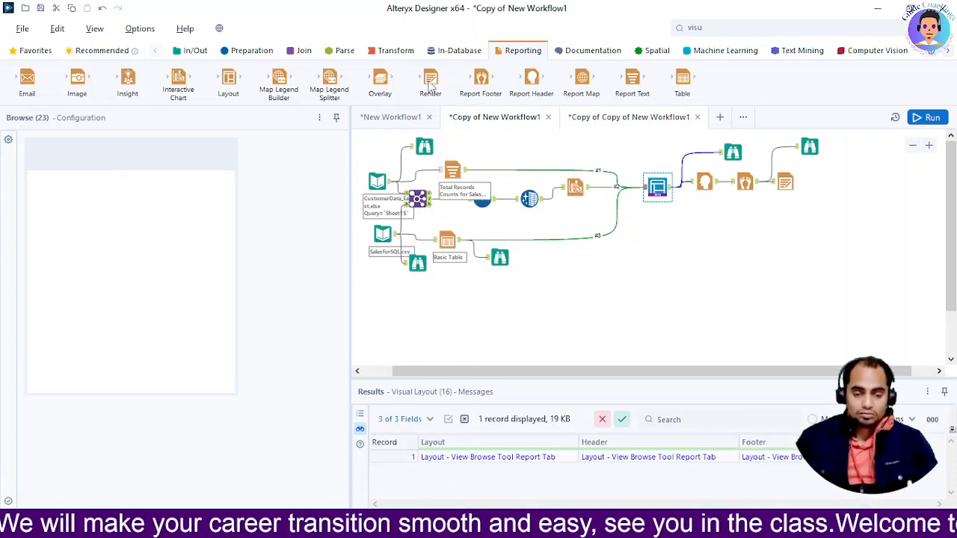
left_click_drag(430, 81, 831, 204)
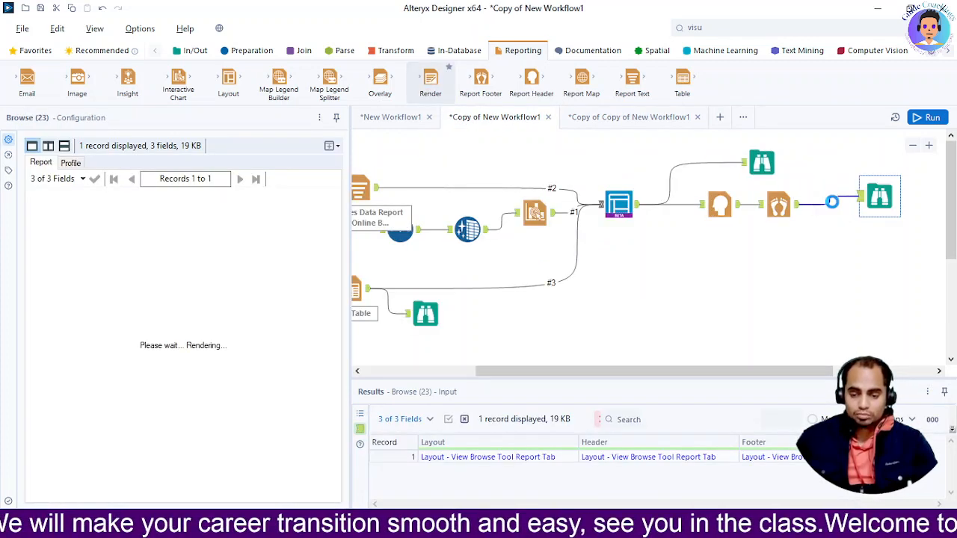
left_click(894, 194)
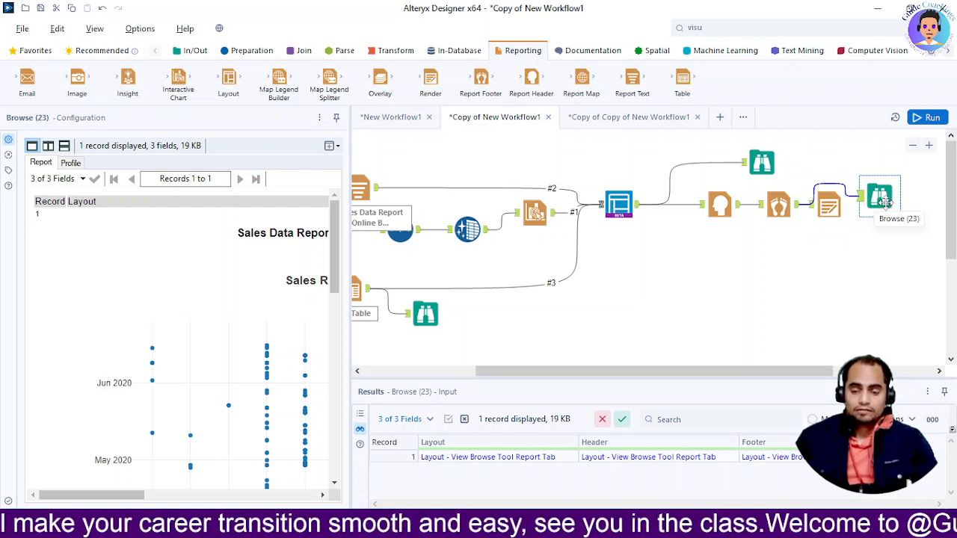
Step: Enable the header and footer in the new Render tool, using the Header field and the Footer field
left_click(830, 208)
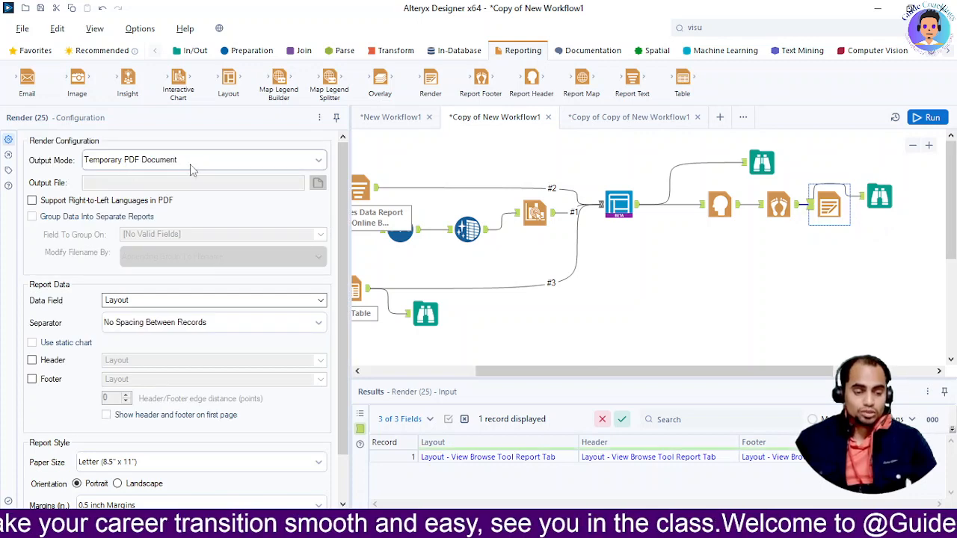
left_click(32, 360)
left_click(161, 361)
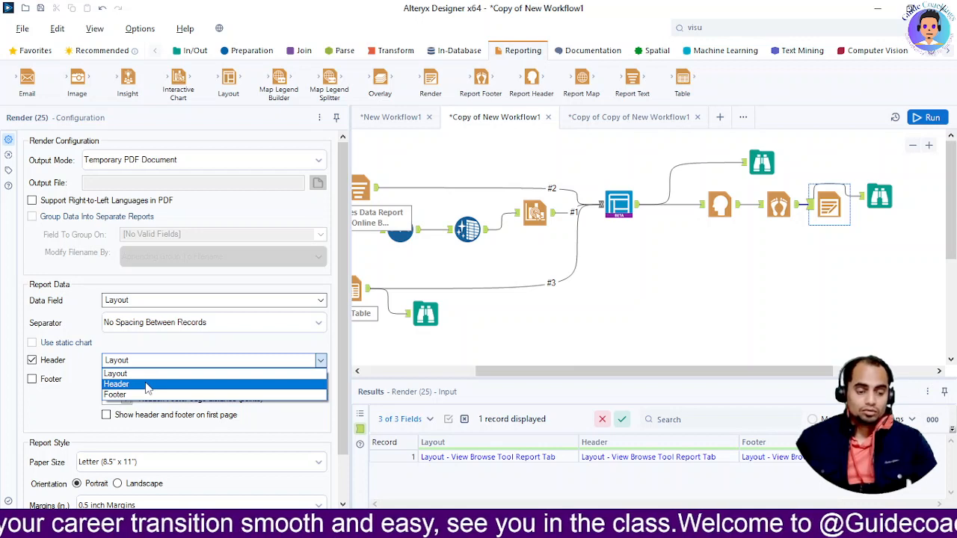
left_click(147, 384)
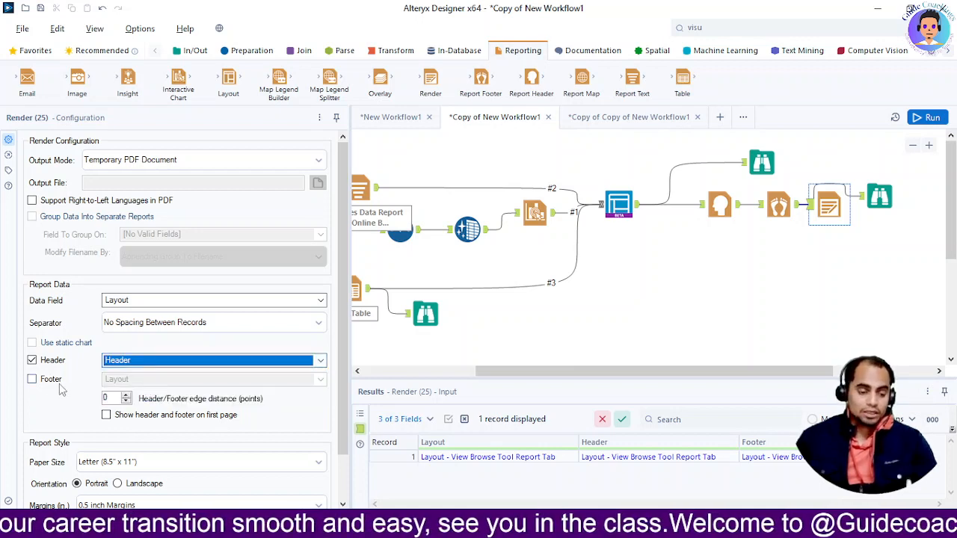
left_click(32, 380)
left_click(131, 380)
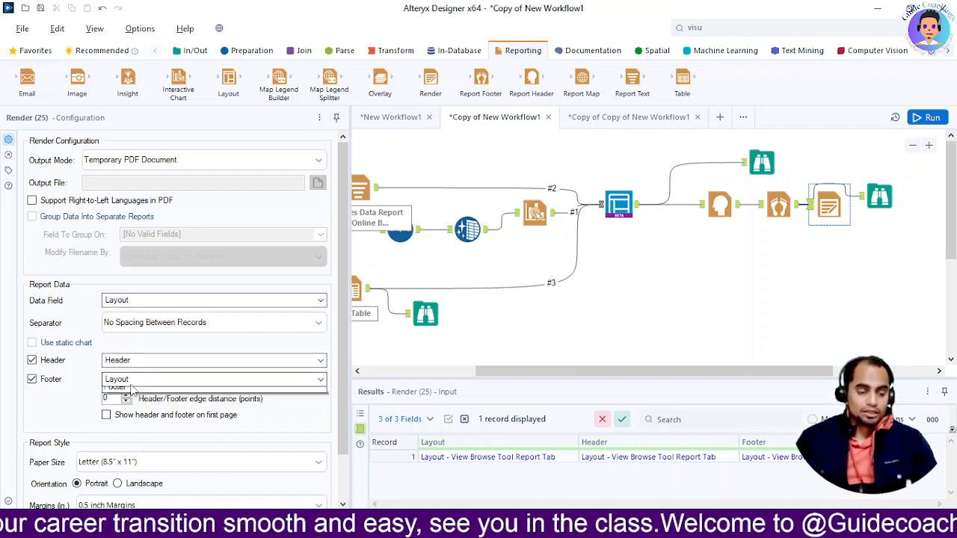
left_click(139, 414)
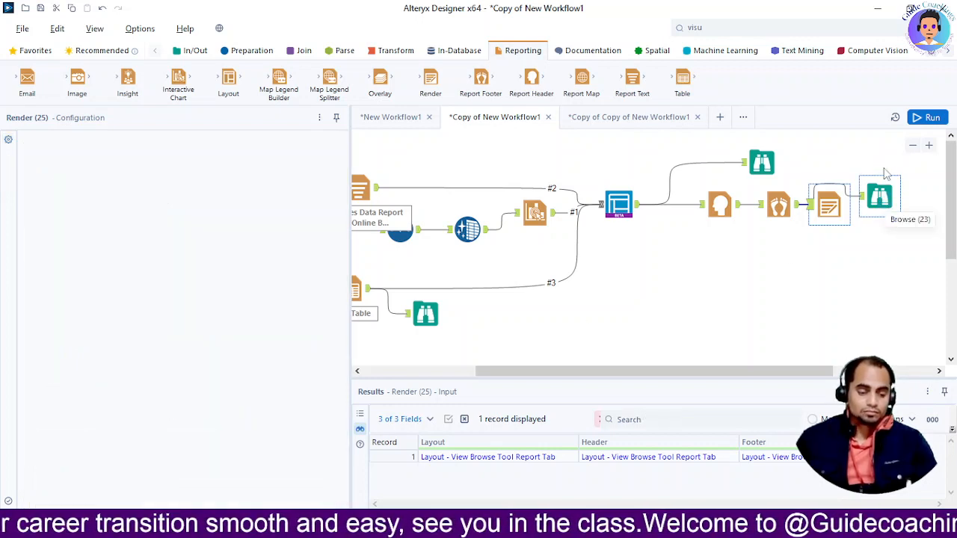
Step: Move the final Browse tool up, clear of the Render tool, and run the workflow after checking the Render settings
left_click_drag(885, 203, 884, 159)
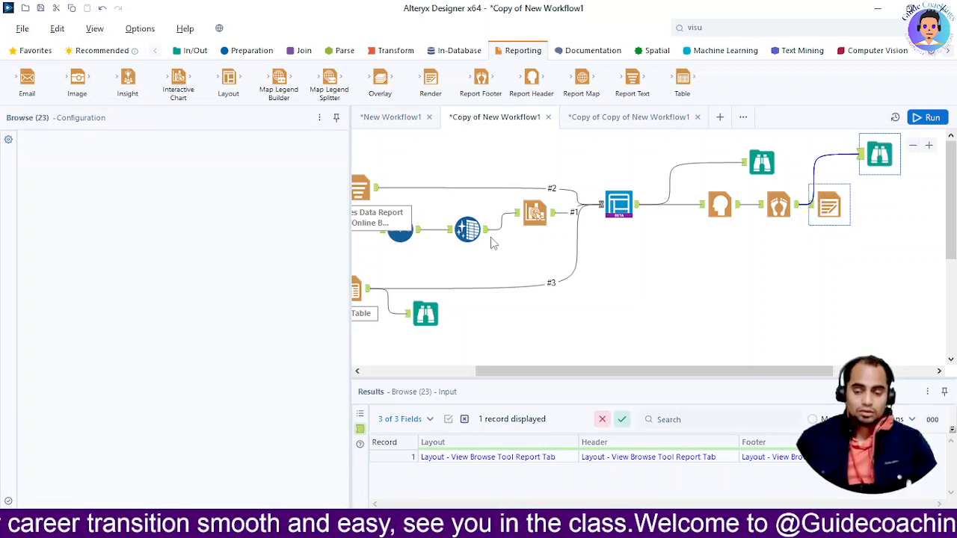
scroll(196, 396, "down", 2)
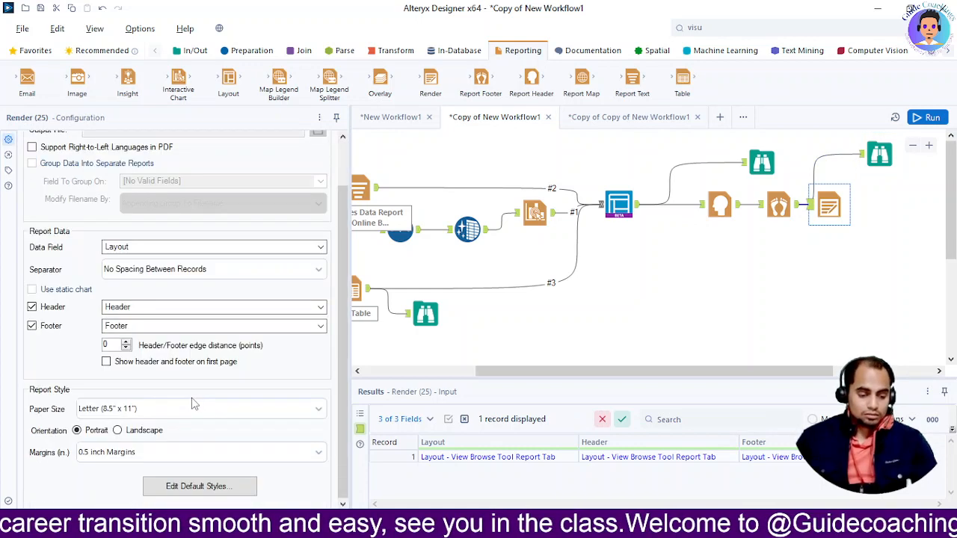
scroll(246, 295, "up", 1)
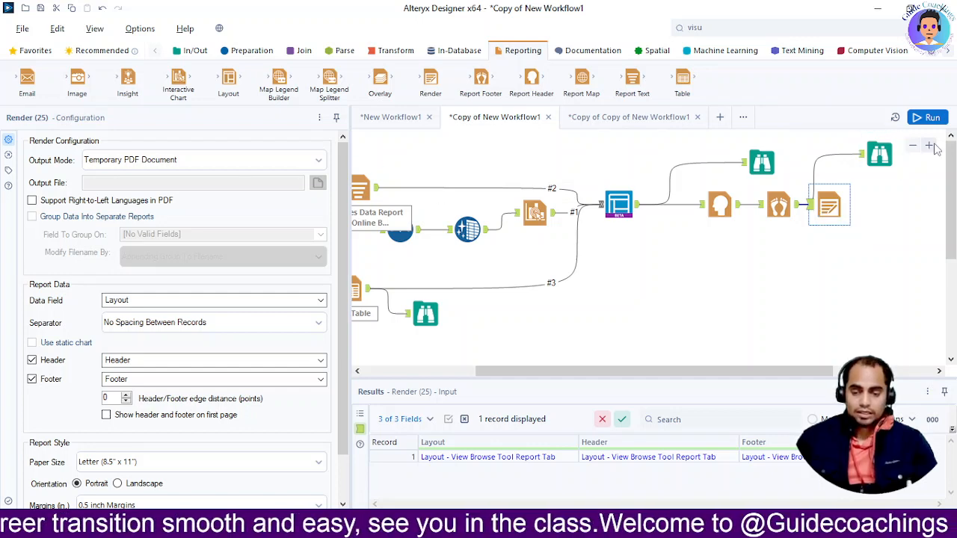
left_click(930, 118)
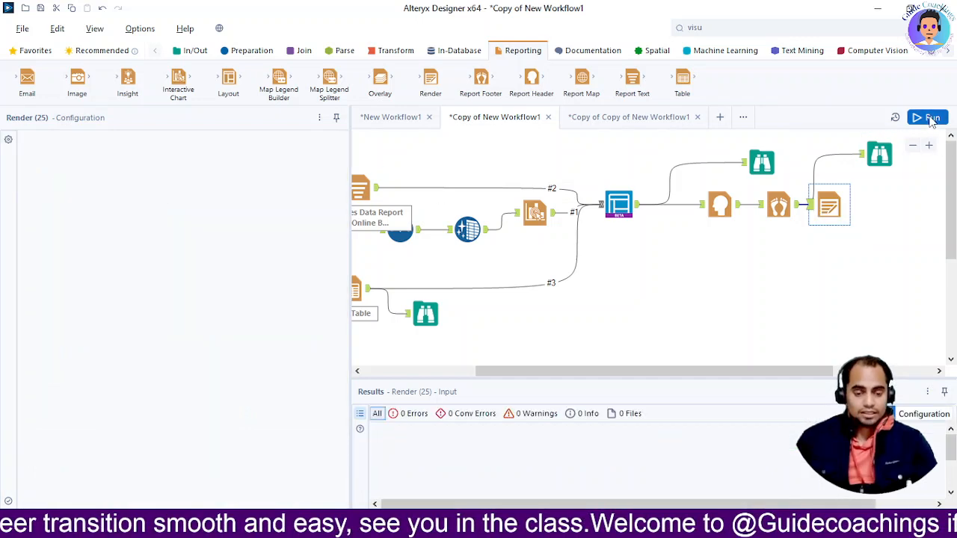
left_click(612, 303)
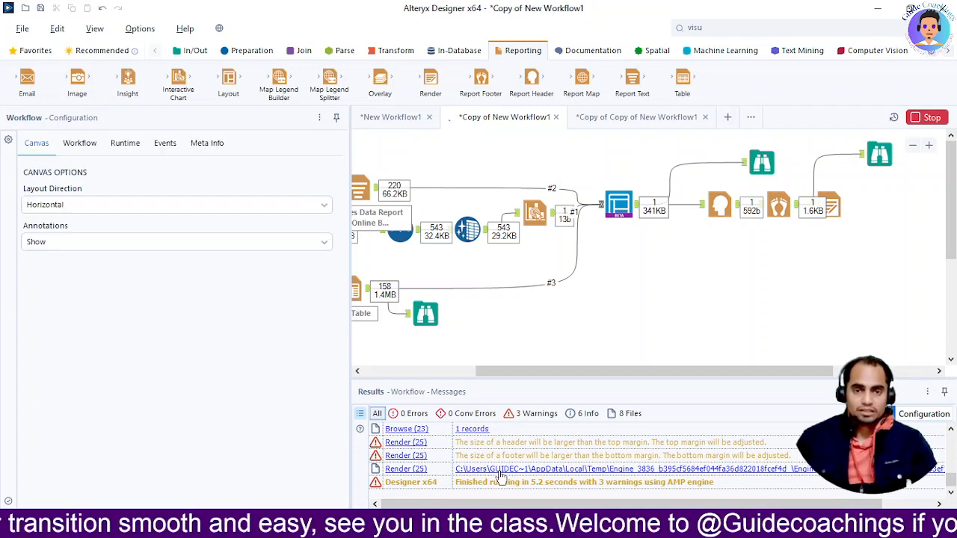
Step: Open the rendered PDF and examine the header, chart, table and footer across its pages
left_click(501, 471)
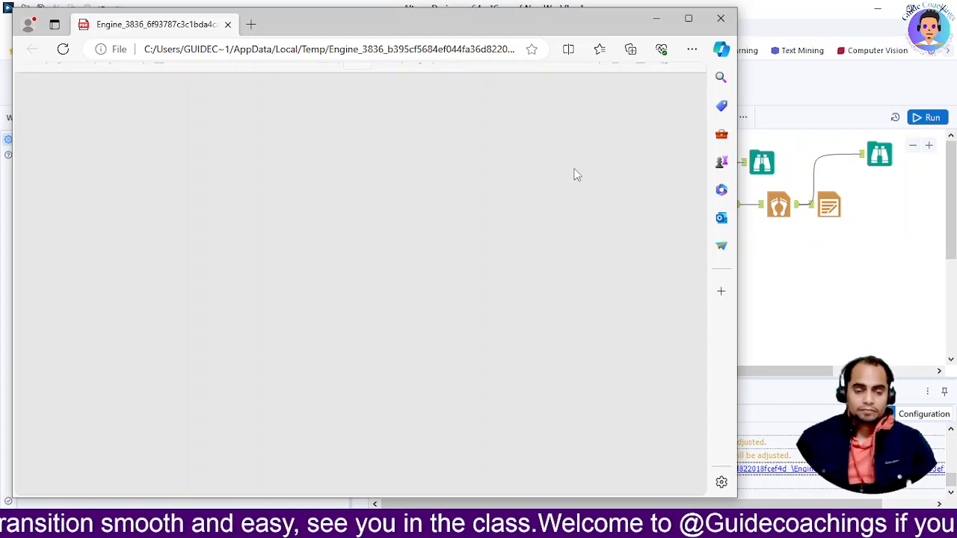
scroll(380, 261, "down", 3)
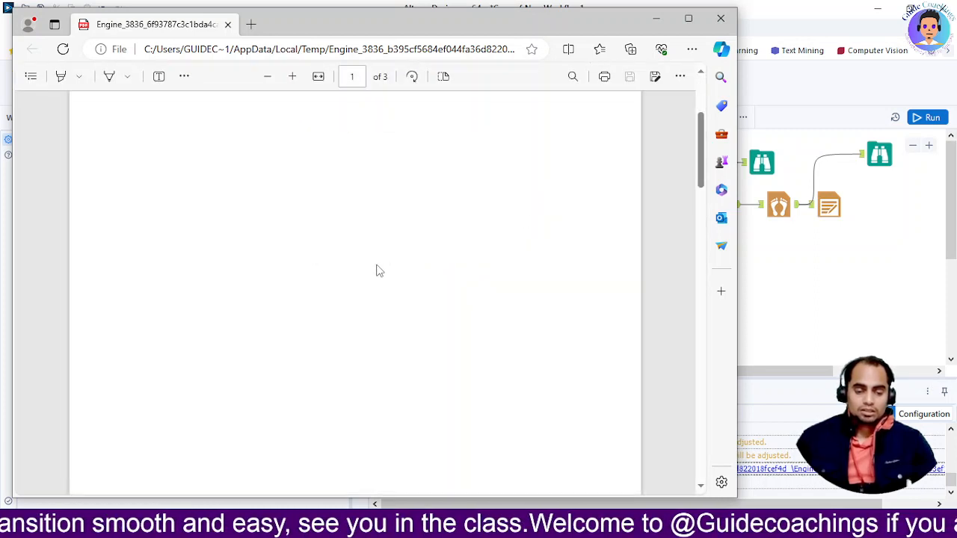
scroll(409, 242, "down", 5)
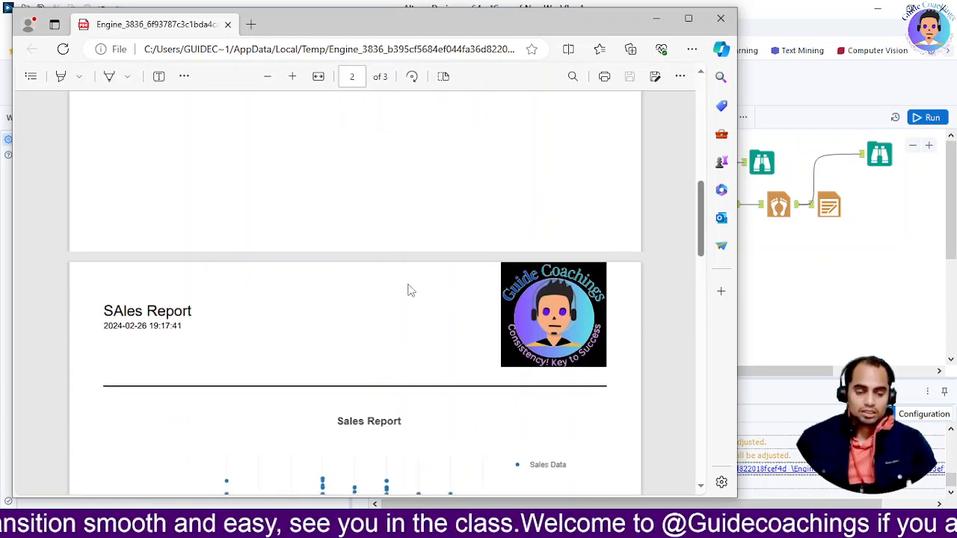
scroll(410, 290, "up", 7)
scroll(364, 241, "down", 3)
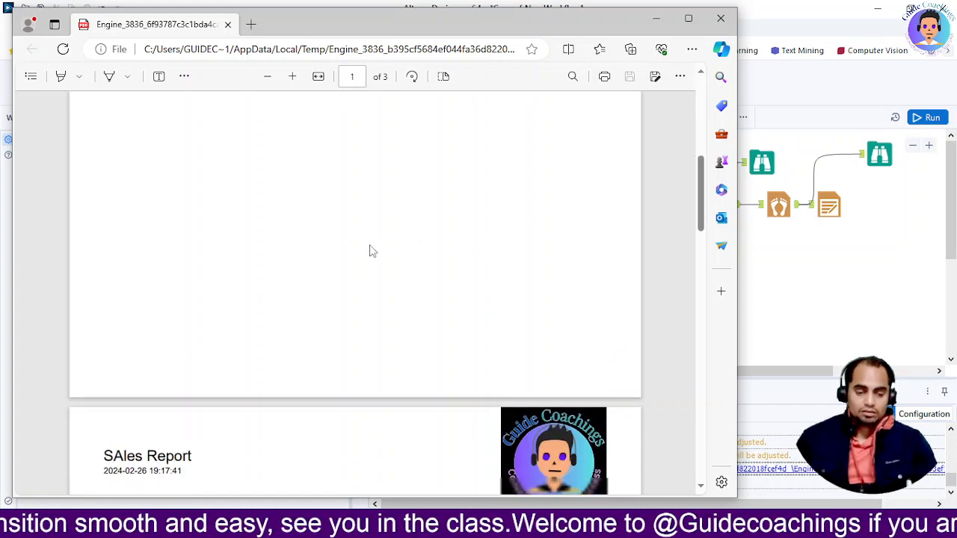
scroll(373, 251, "down", 9)
scroll(397, 282, "up", 4)
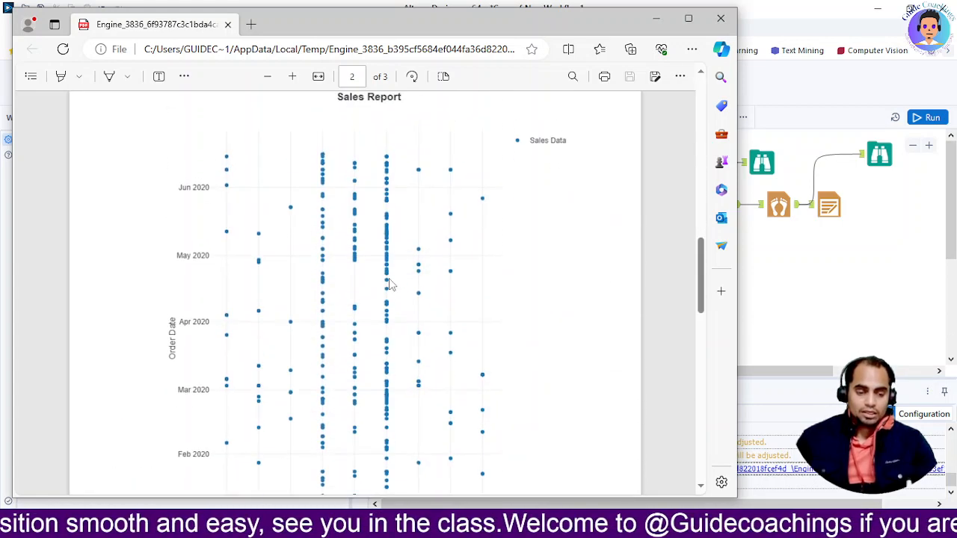
scroll(389, 284, "up", 2)
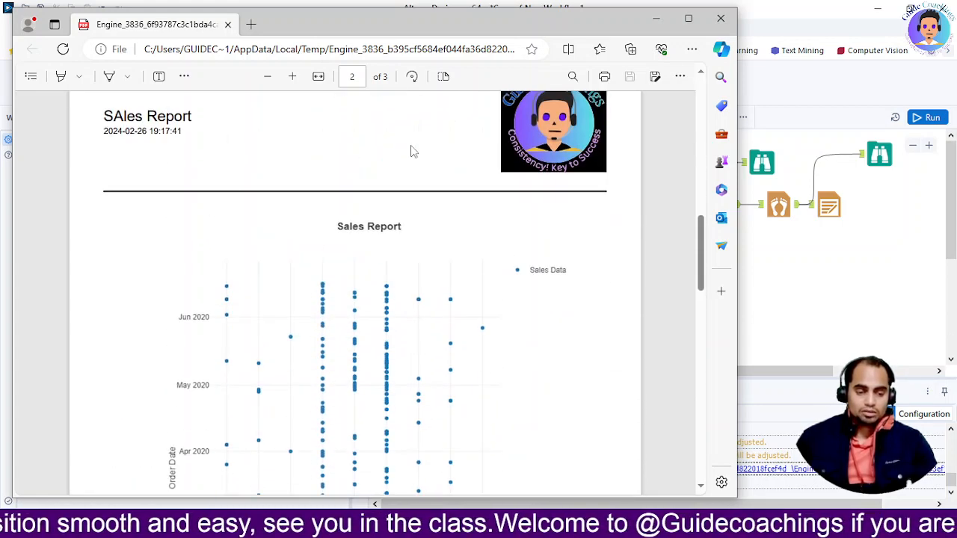
scroll(412, 271, "down", 7)
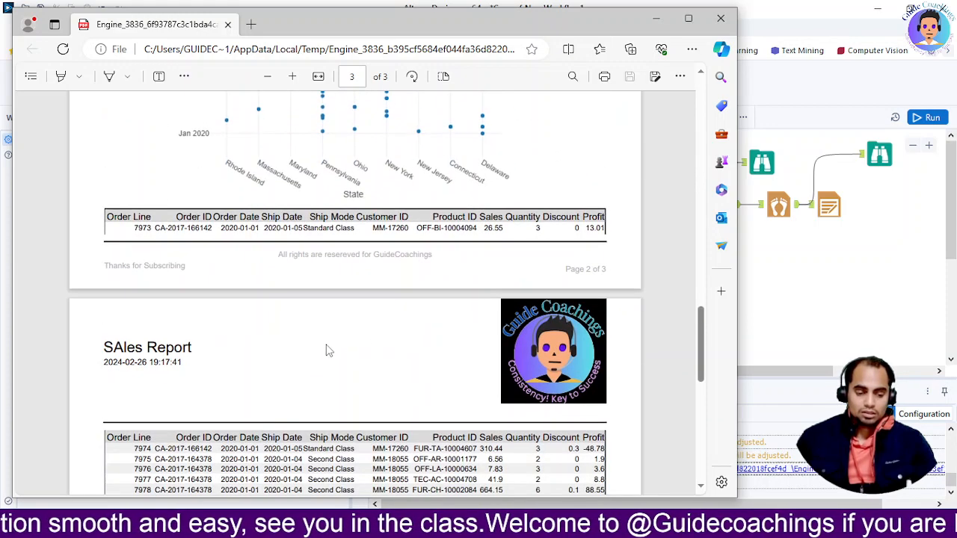
scroll(434, 359, "down", 4)
scroll(448, 344, "up", 5)
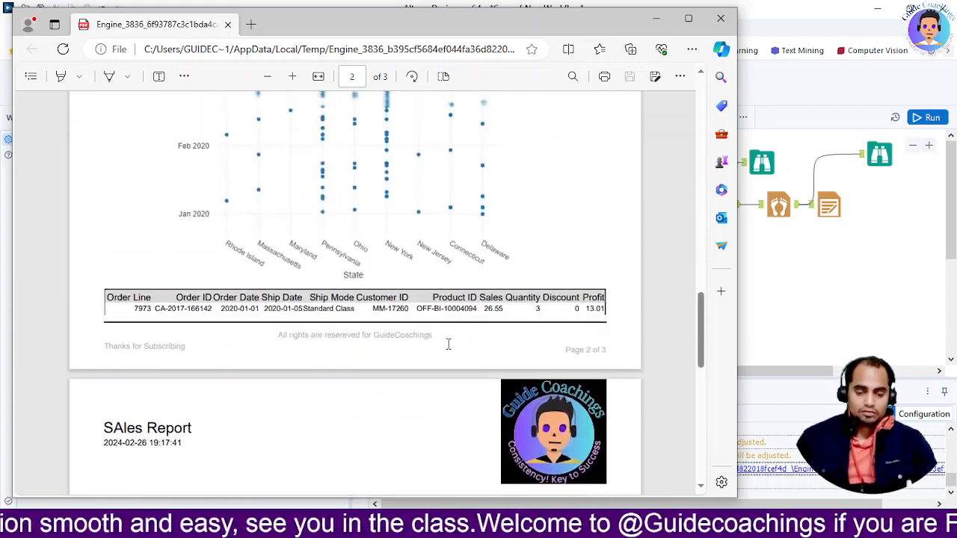
Step: Review the rendered PDF again from the first to the last page, checking the repeated header and footer, and close it
scroll(448, 345, "up", 10)
scroll(451, 348, "down", 6)
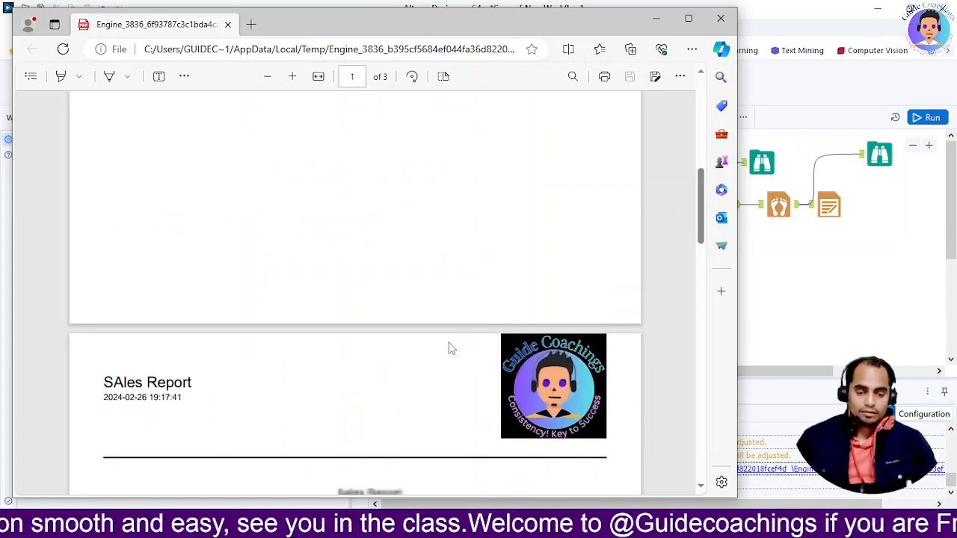
scroll(449, 346, "down", 10)
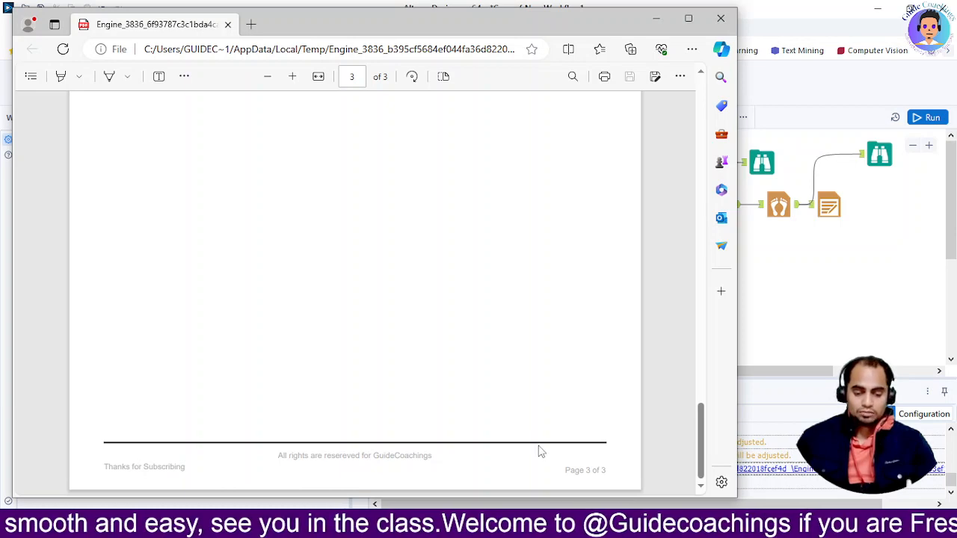
scroll(561, 326, "up", 5)
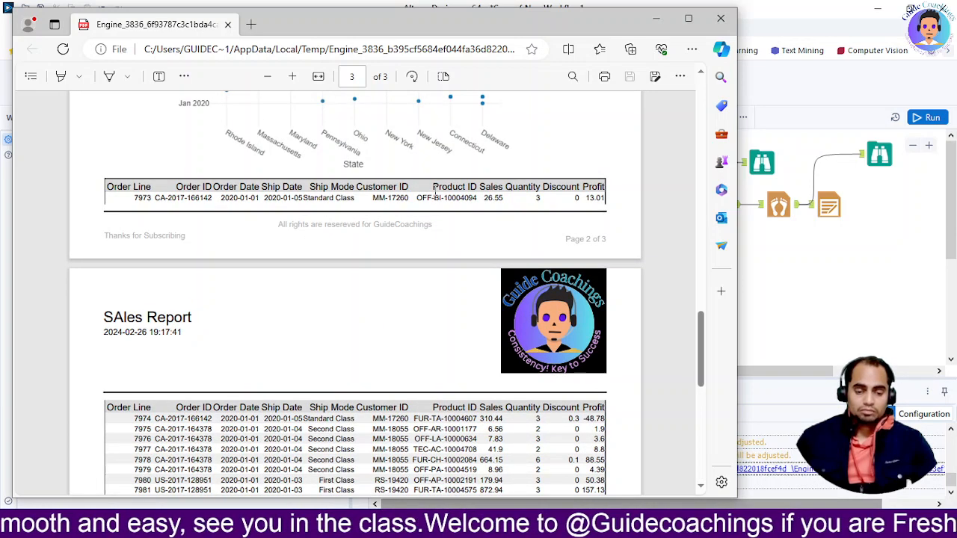
scroll(435, 194, "up", 5)
left_click(720, 18)
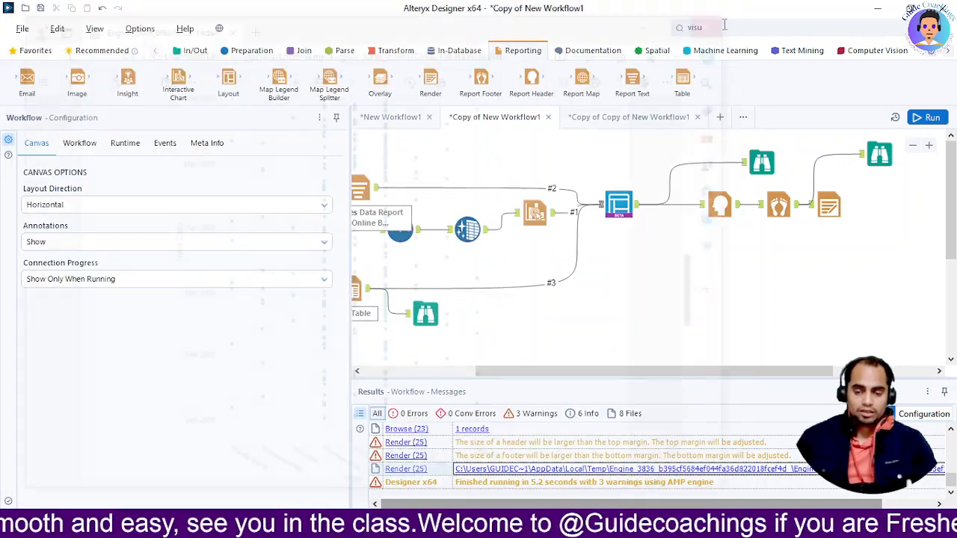
Step: Show the configuration of the Visual Layout tool that feeds the Report Header tool
left_click(637, 216)
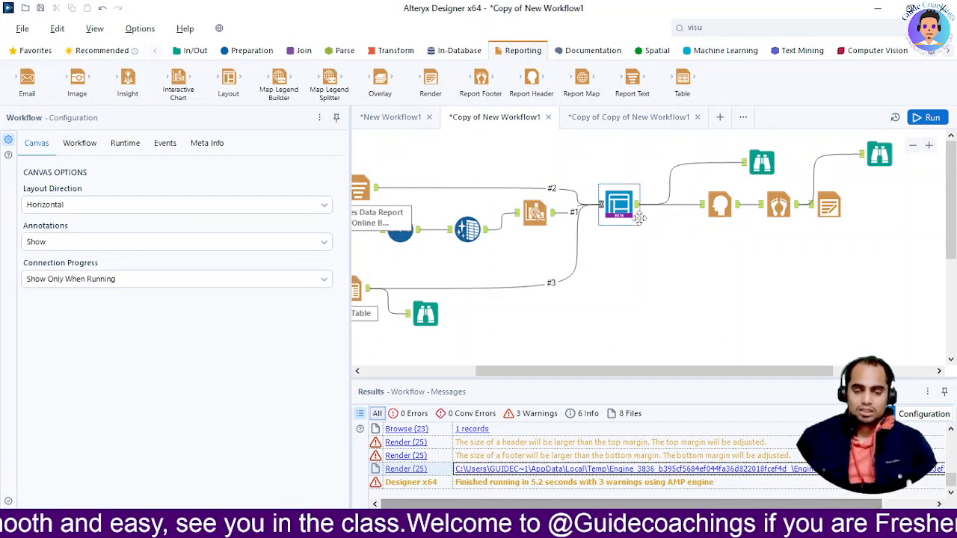
left_click(619, 208)
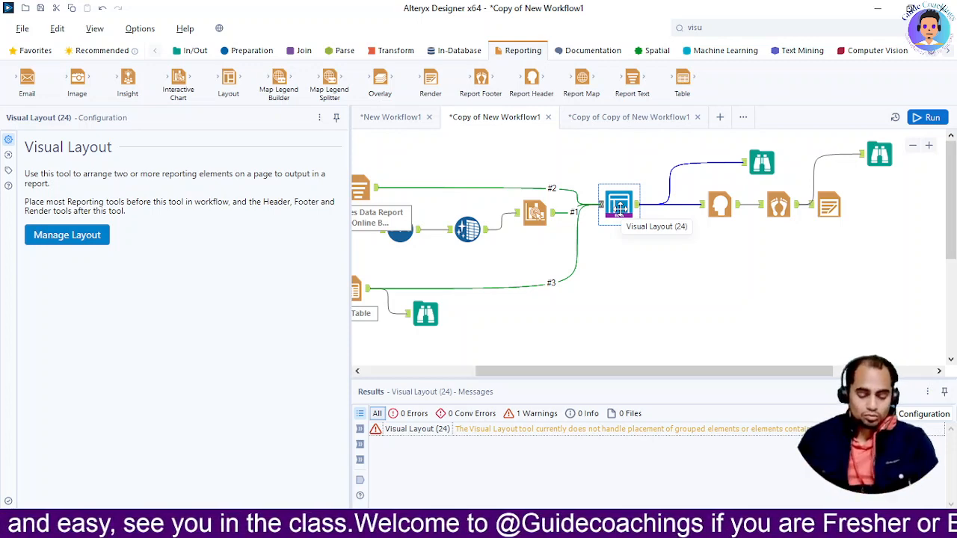
key("alt+Tab")
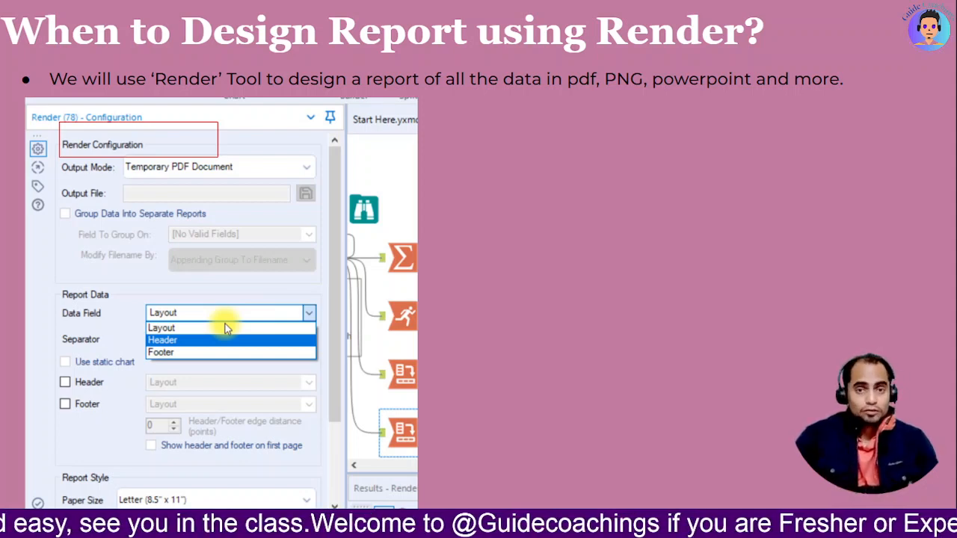
key("Right")
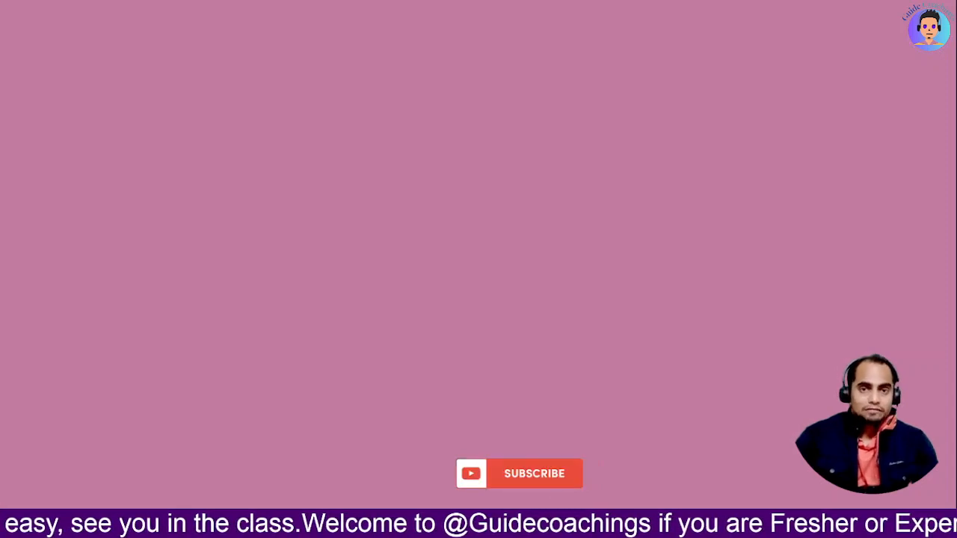